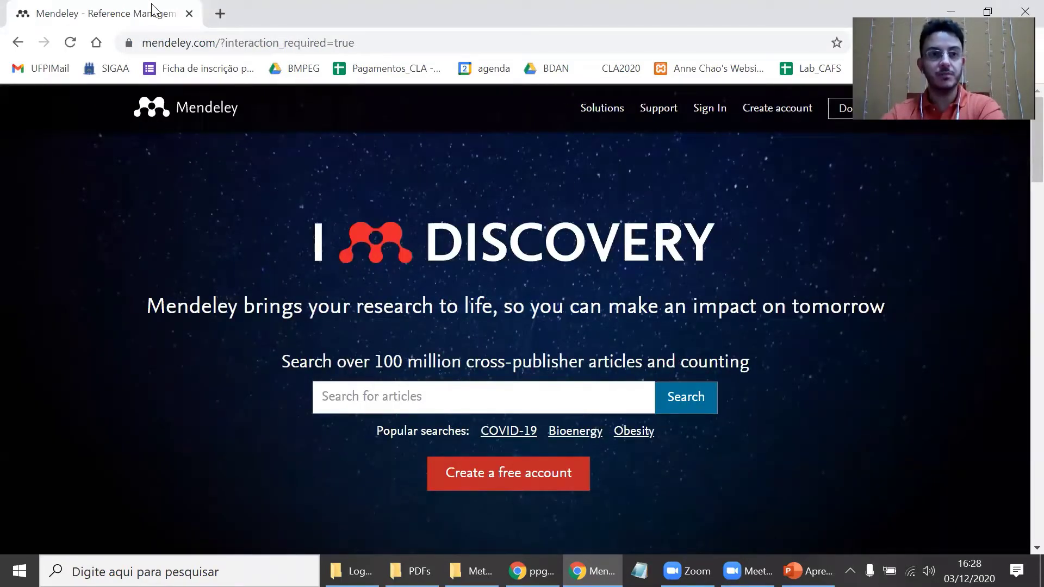
# - Download the Mendeley Desktop installer for Windows and run the downloaded .exe
pyautogui.click(850, 116)
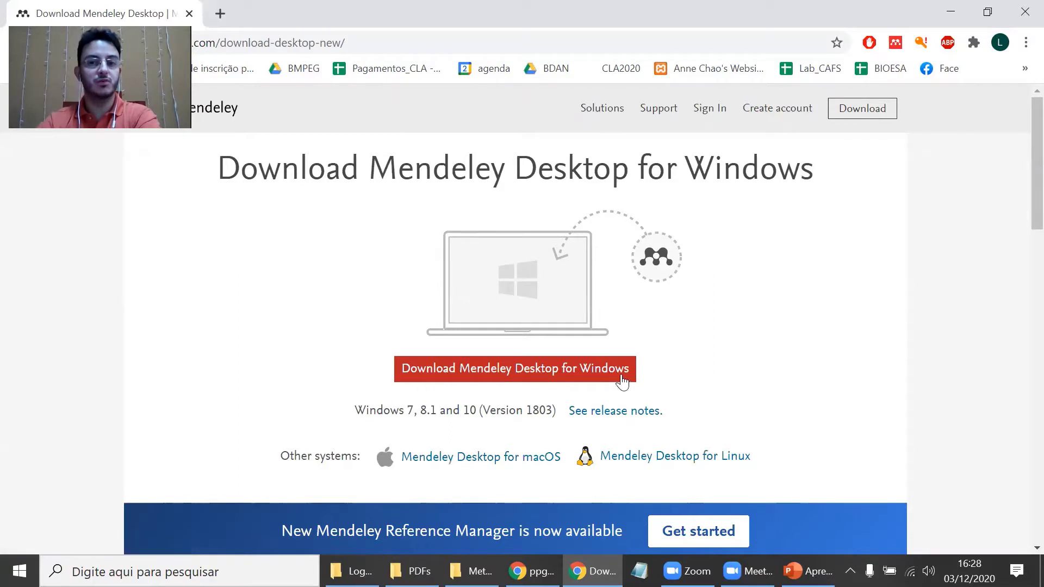
pyautogui.click(590, 375)
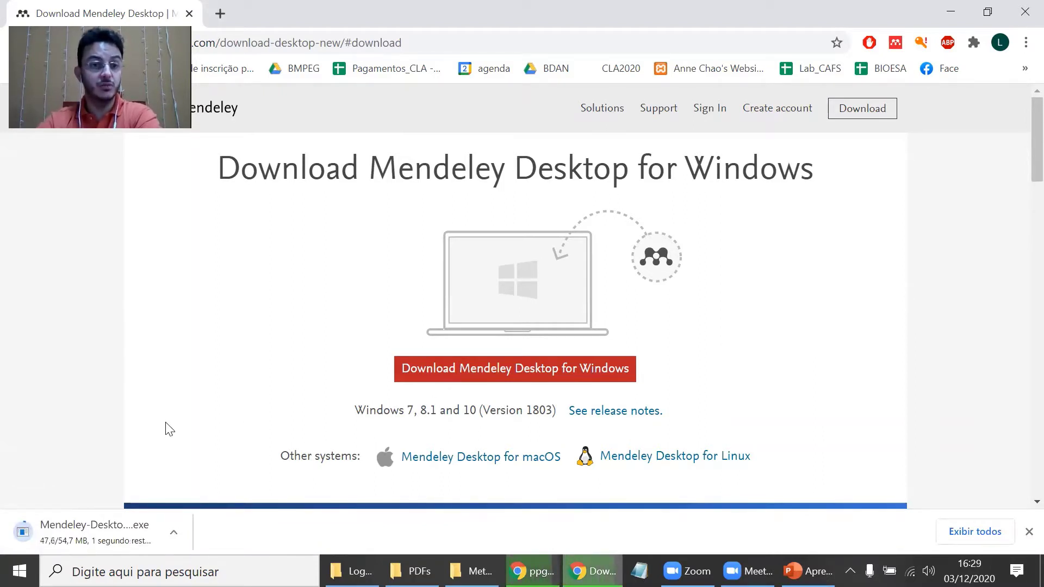
pyautogui.click(84, 541)
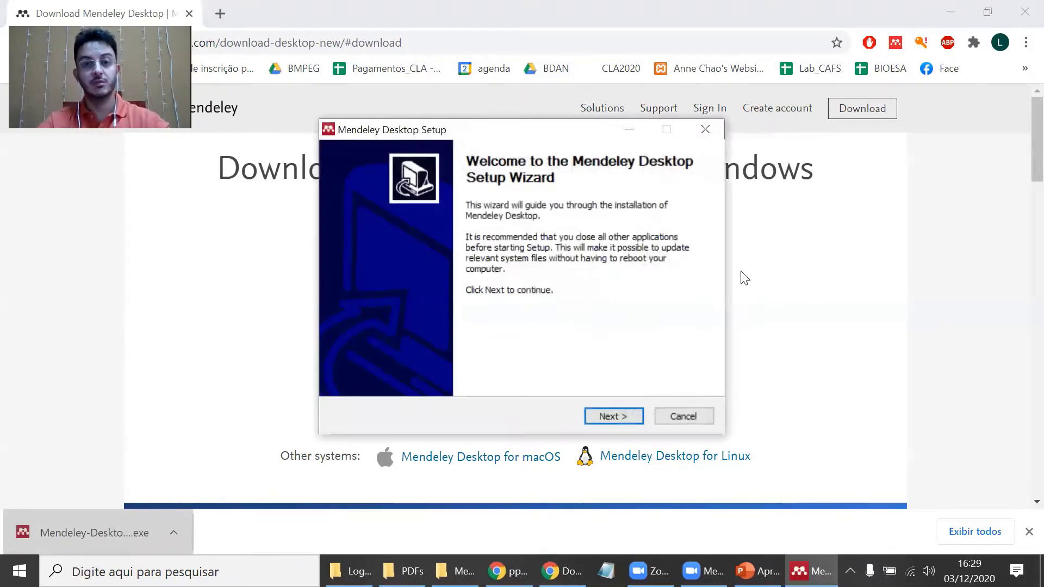
# - Install Mendeley Desktop: accept the licence, keep the default install location and start installing
pyautogui.click(612, 416)
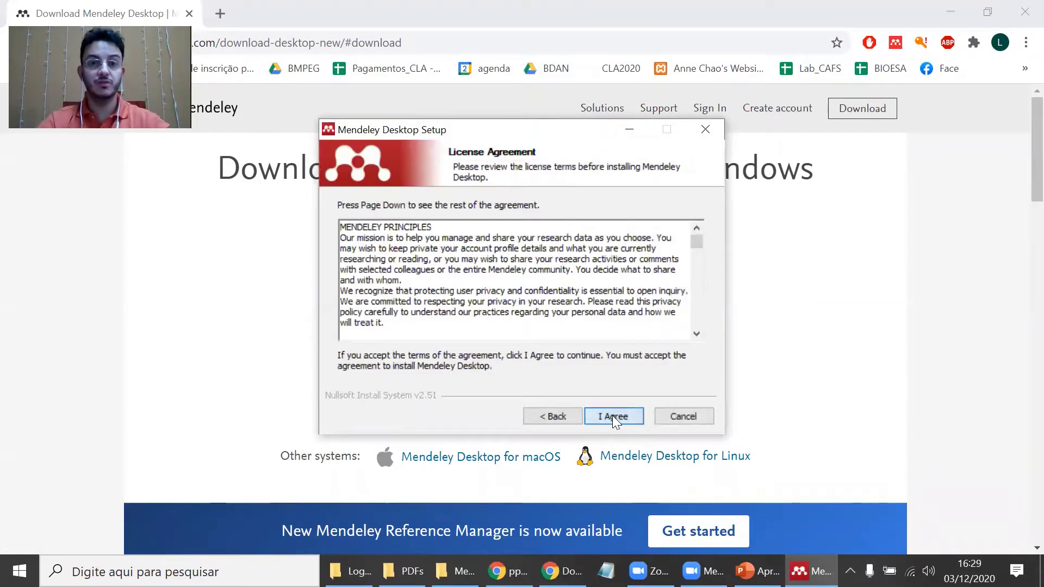
pyautogui.click(612, 415)
pyautogui.click(612, 416)
pyautogui.click(612, 416)
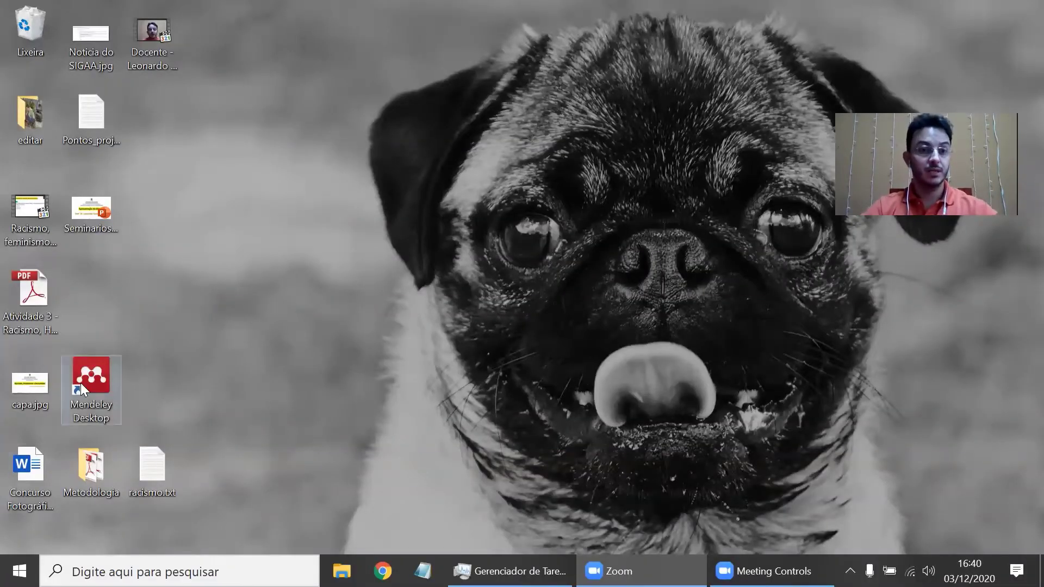
# - Launch Mendeley Desktop and sign in with the account e-mail and password
pyautogui.click(80, 382)
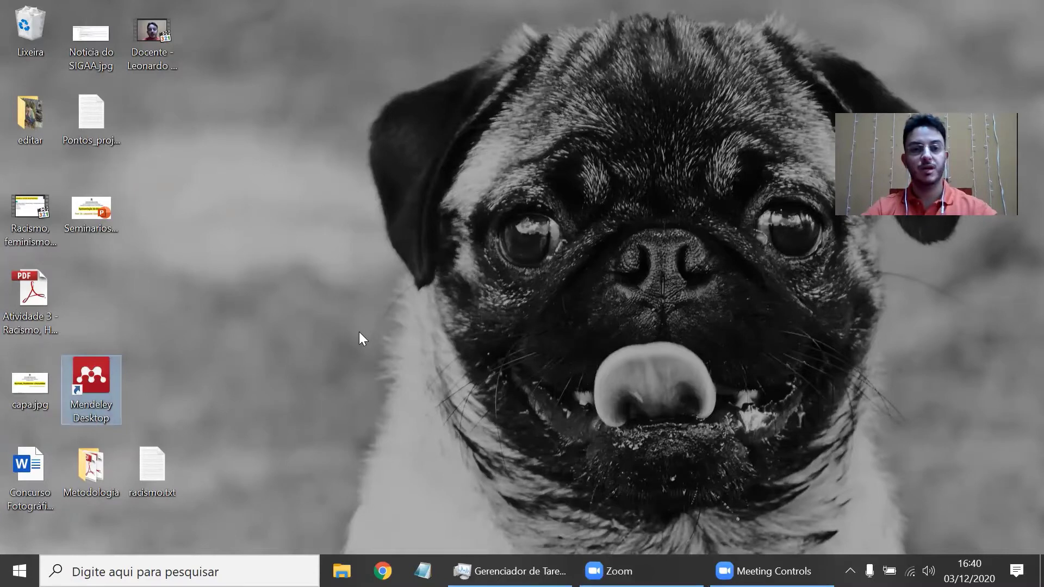
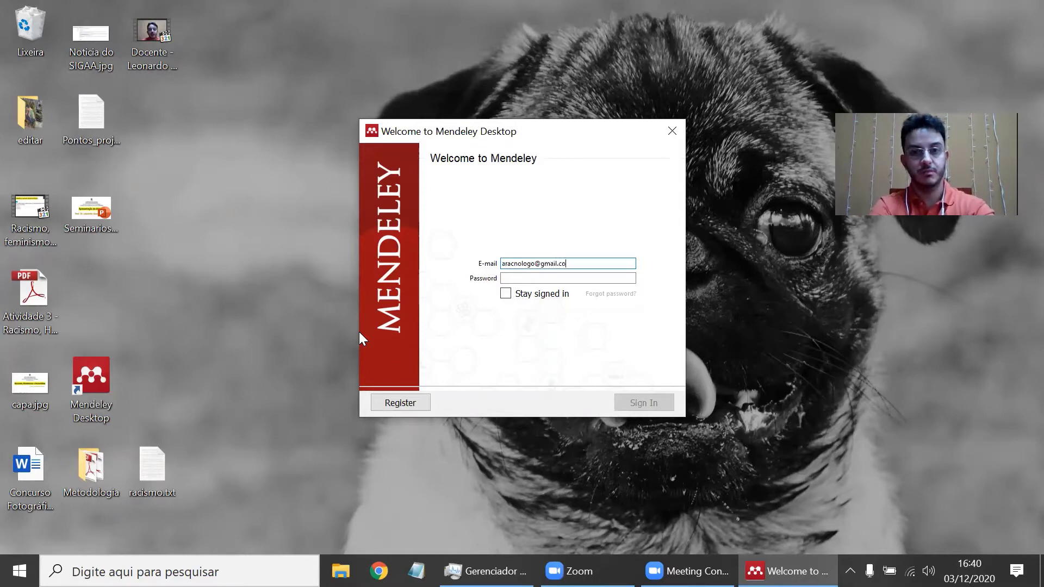
pyautogui.press('Tab')
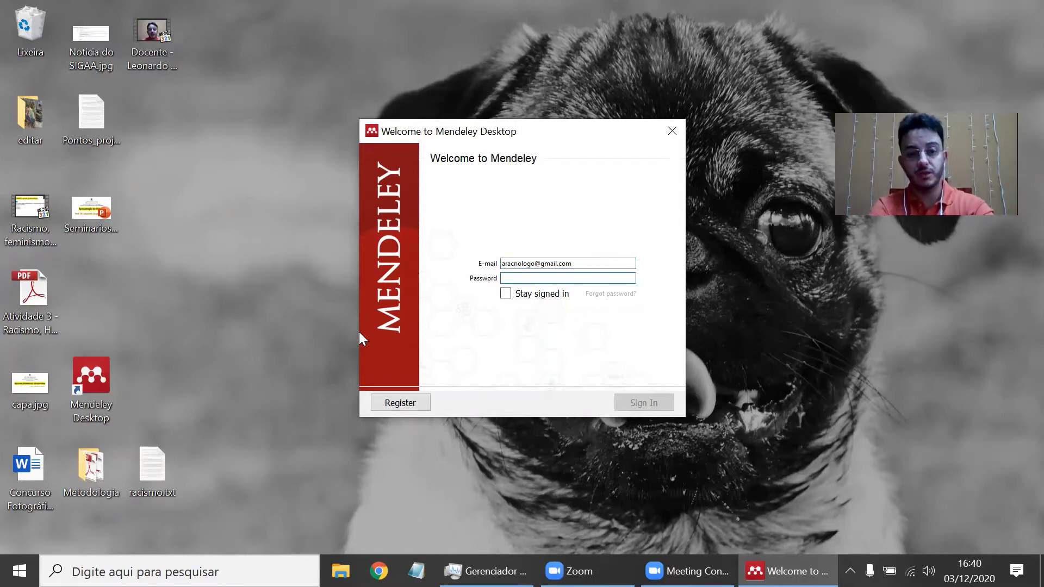
pyautogui.write('********')
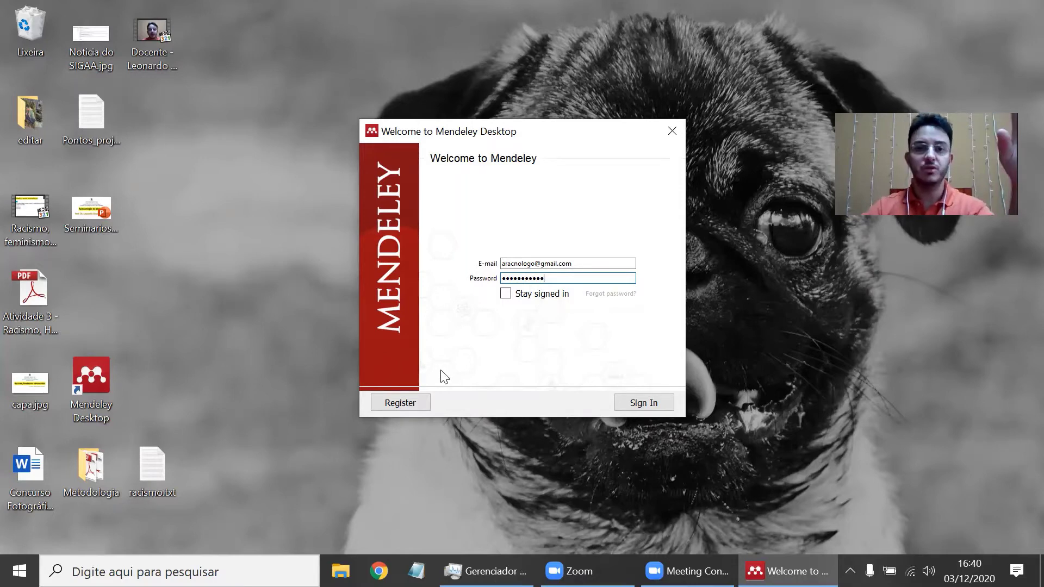
pyautogui.click(639, 403)
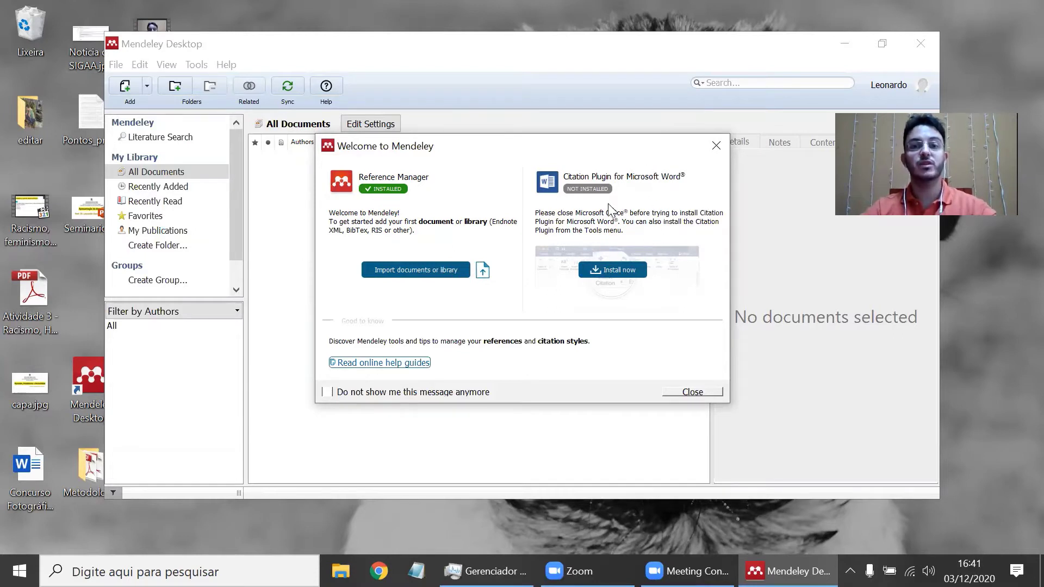
# - Install the Word citation plugin and dismiss the welcome message permanently
pyautogui.click(621, 274)
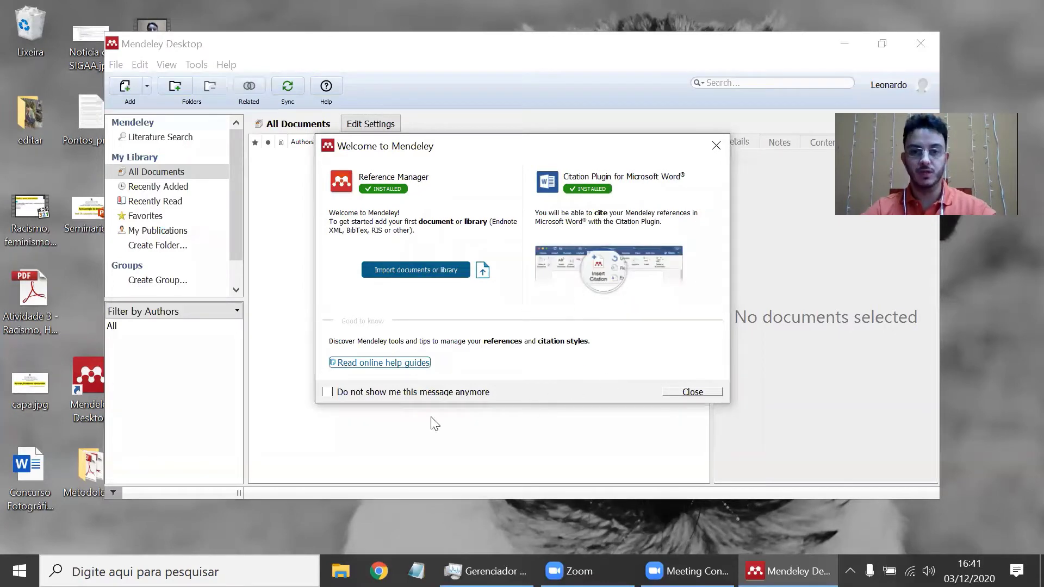
pyautogui.click(327, 392)
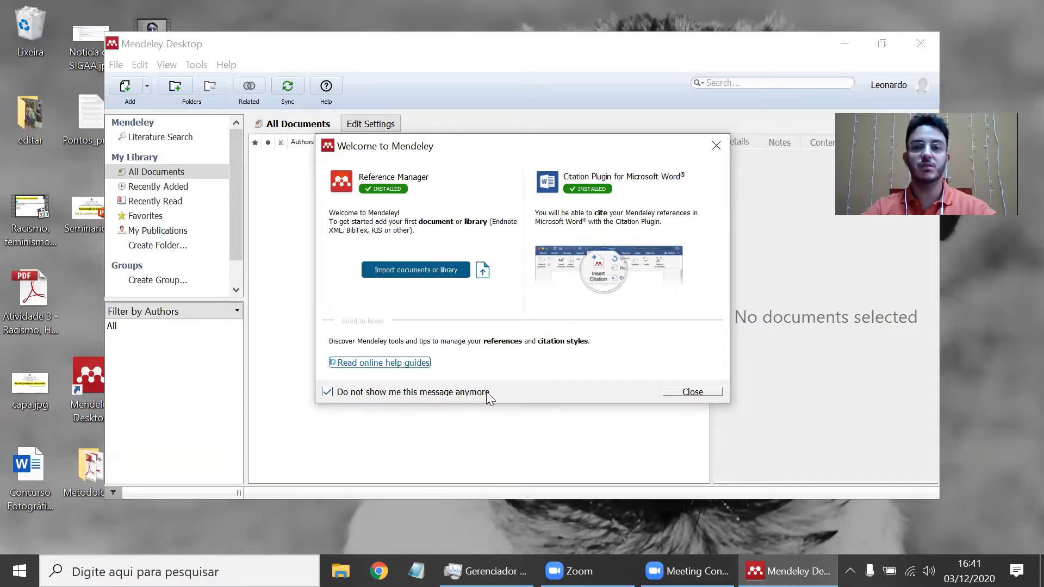
pyautogui.click(692, 392)
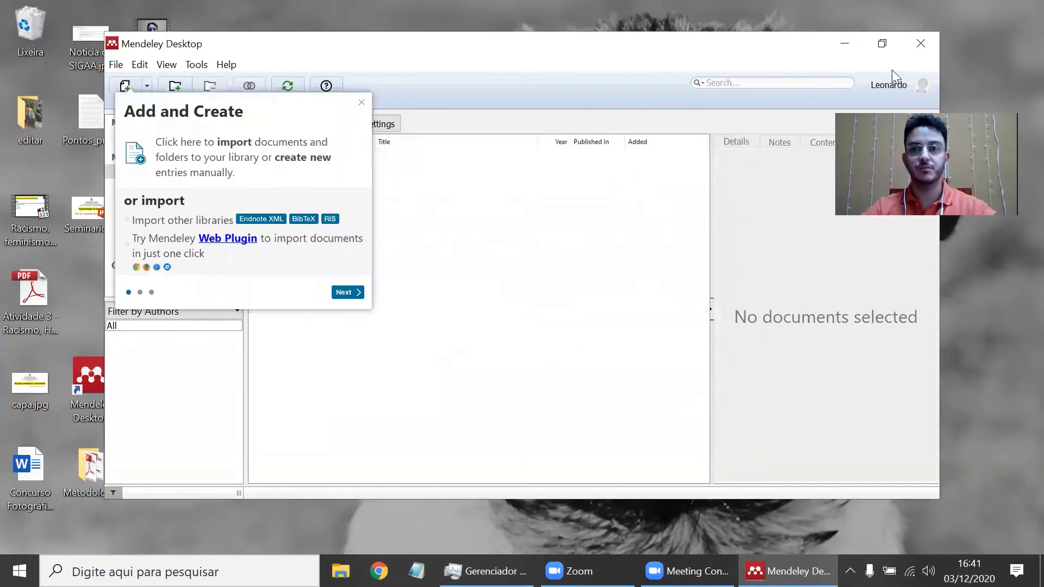
# - Maximize the Mendeley window and advance the welcome tour to its final tip
pyautogui.click(882, 44)
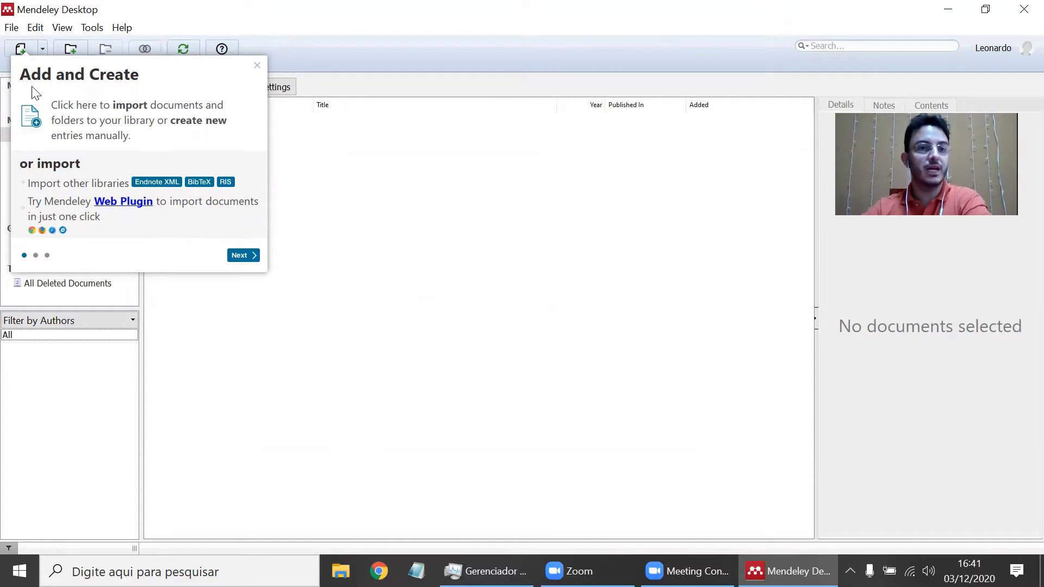
pyautogui.click(242, 255)
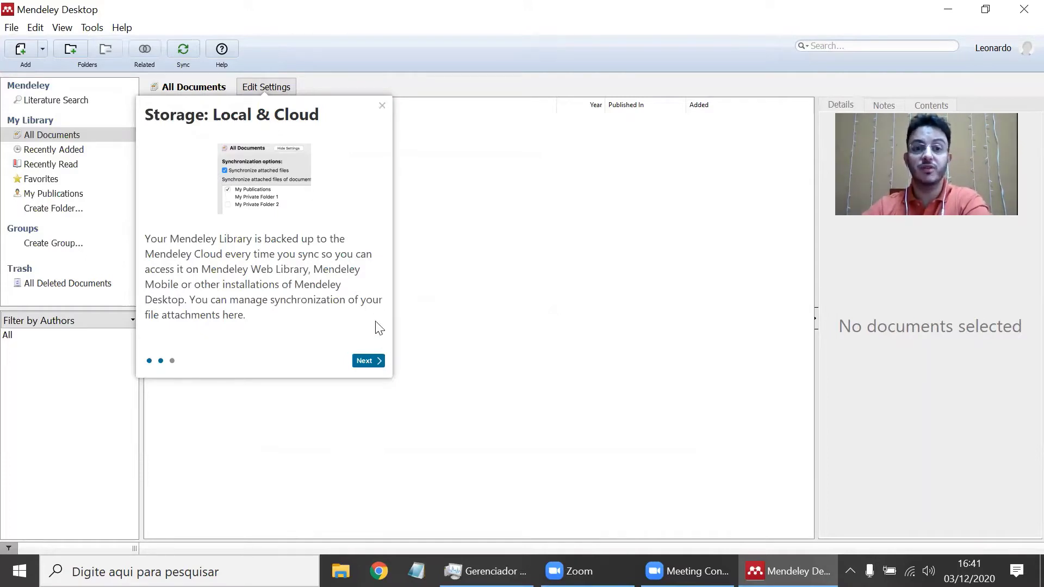
pyautogui.click(371, 361)
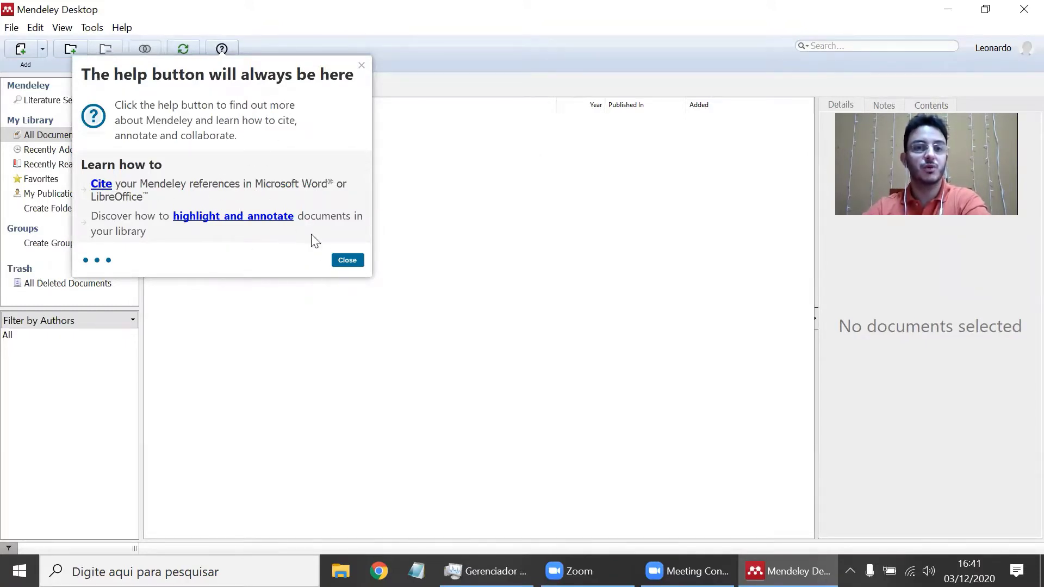
# - Close the welcome tour's help-button popup
pyautogui.click(342, 262)
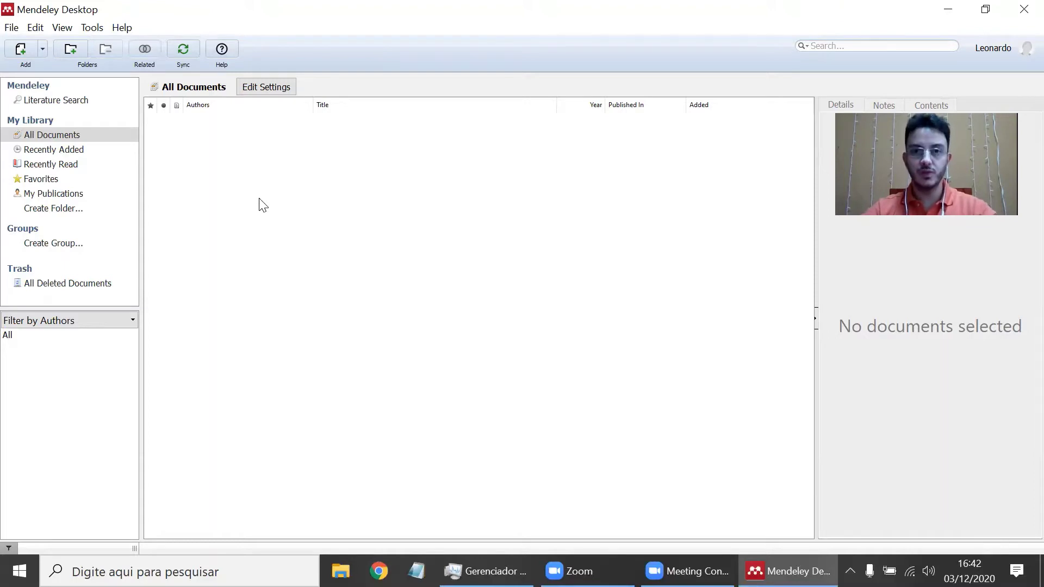
# - Open Tools > Options and view the Document Details fields for the Book type
pyautogui.click(98, 28)
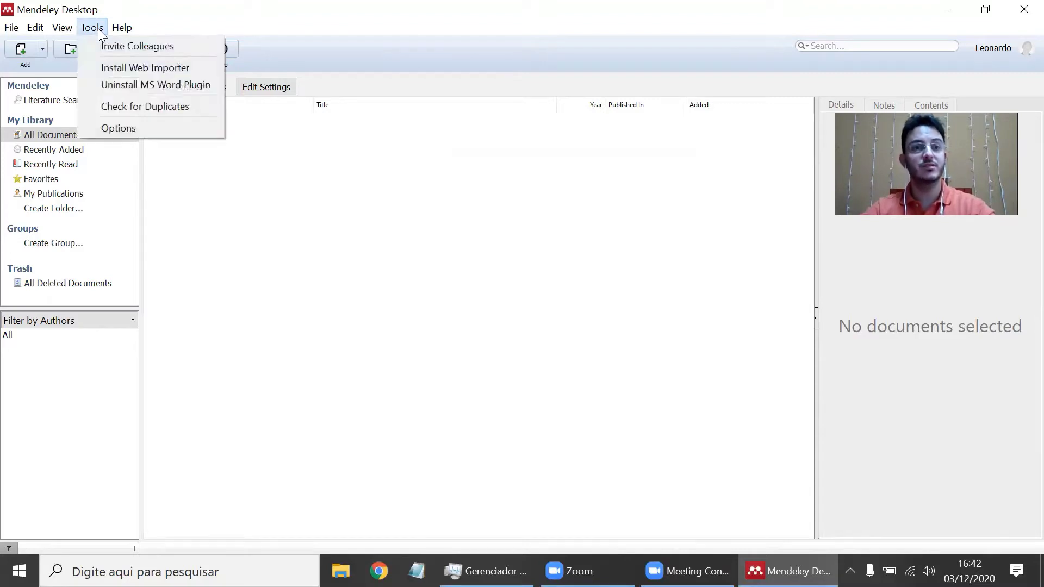
pyautogui.click(140, 129)
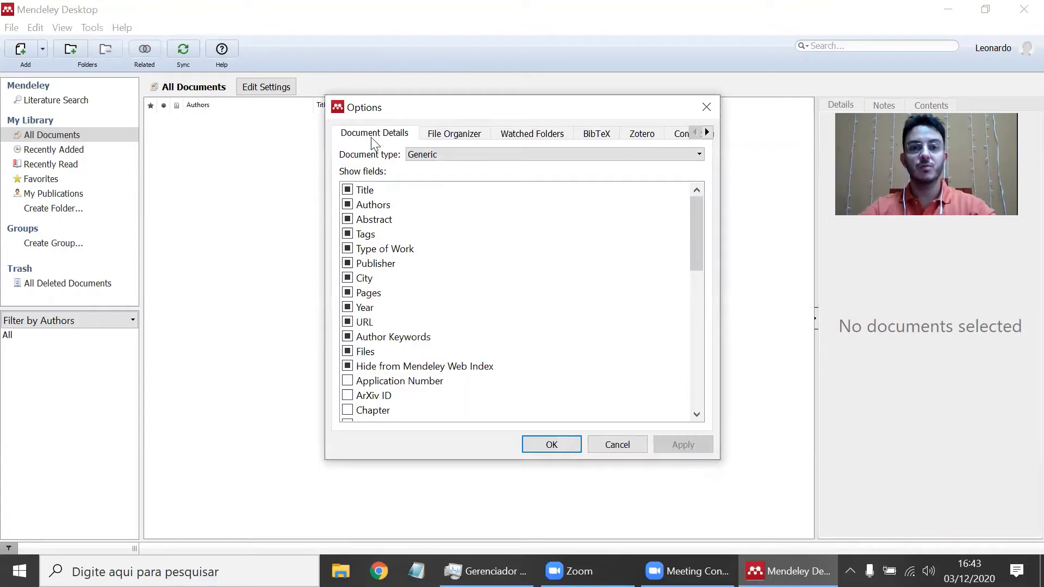
pyautogui.click(425, 159)
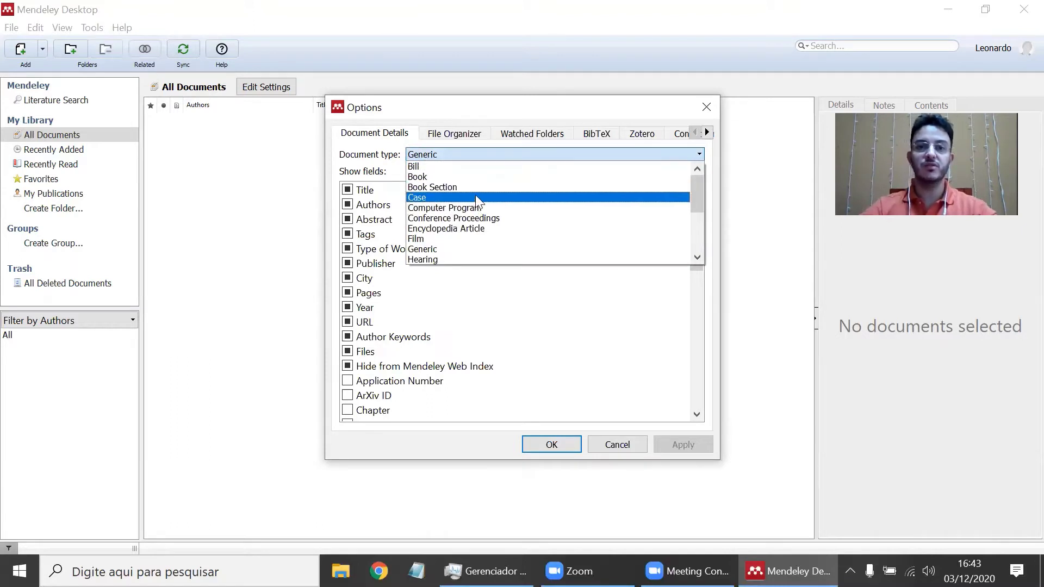
pyautogui.click(481, 178)
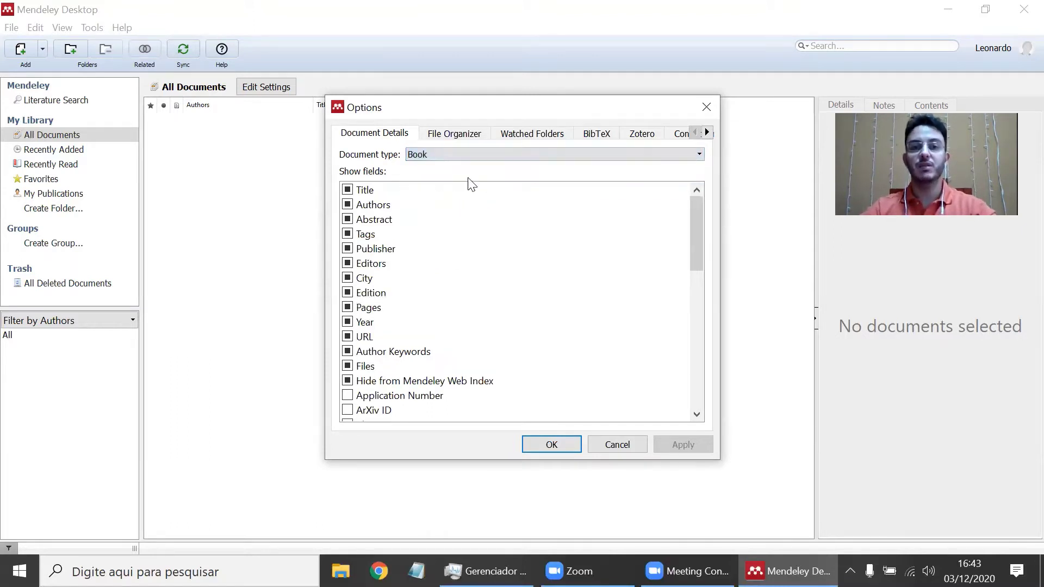
# - Switch the Document Details list back to the Generic type's fields
pyautogui.click(450, 158)
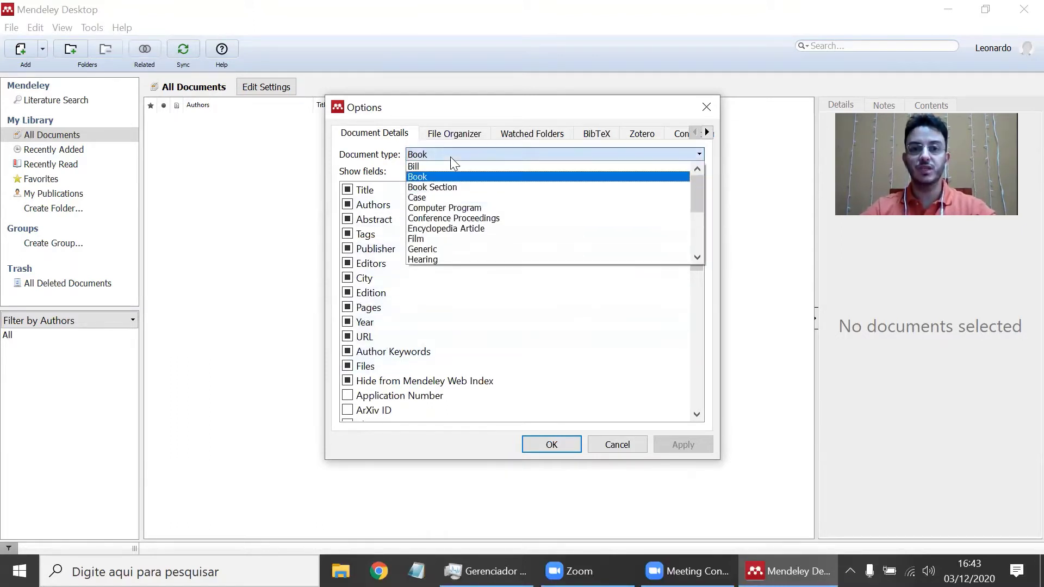
pyautogui.click(446, 250)
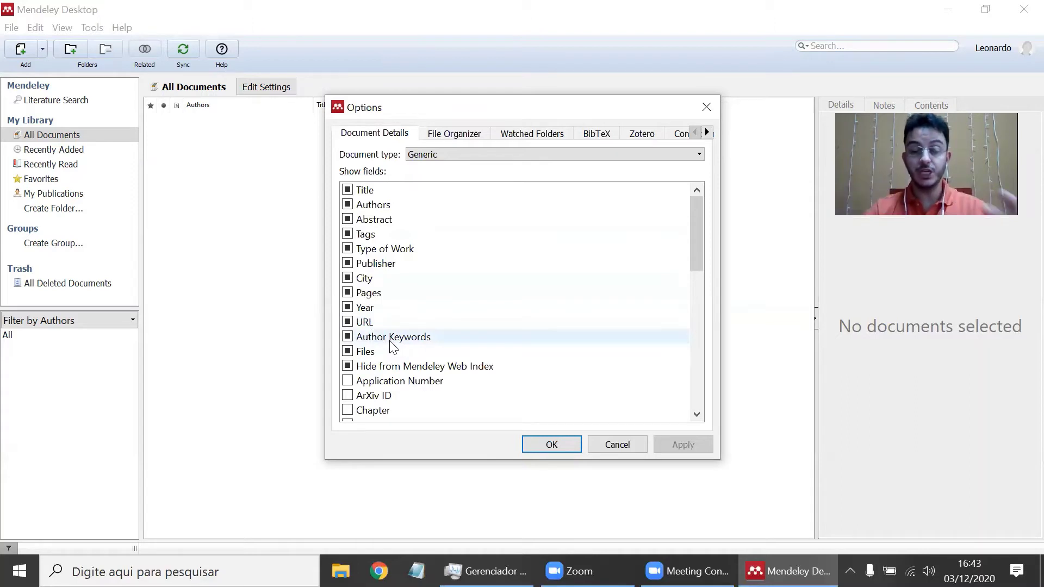
pyautogui.scroll(-5, 588, 280)
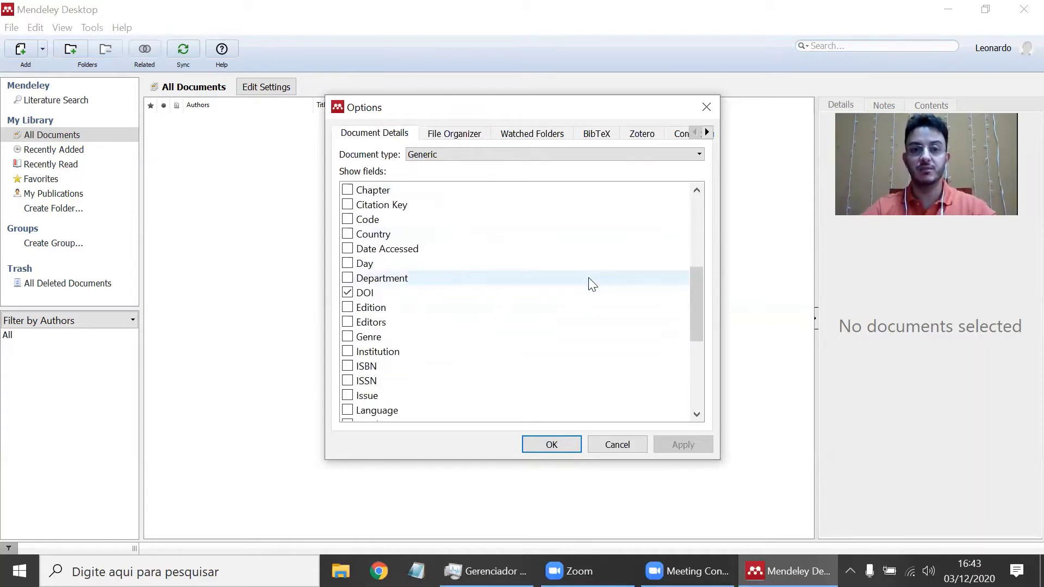
pyautogui.scroll(5, 588, 275)
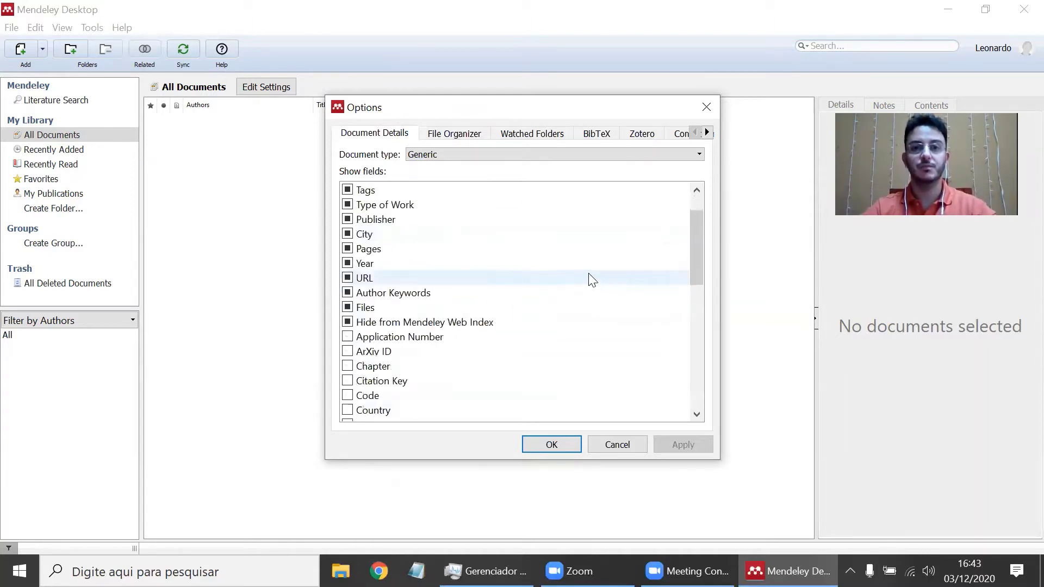
# - In File Organizer, turn on file organizing and automatic renaming of document files
pyautogui.click(460, 136)
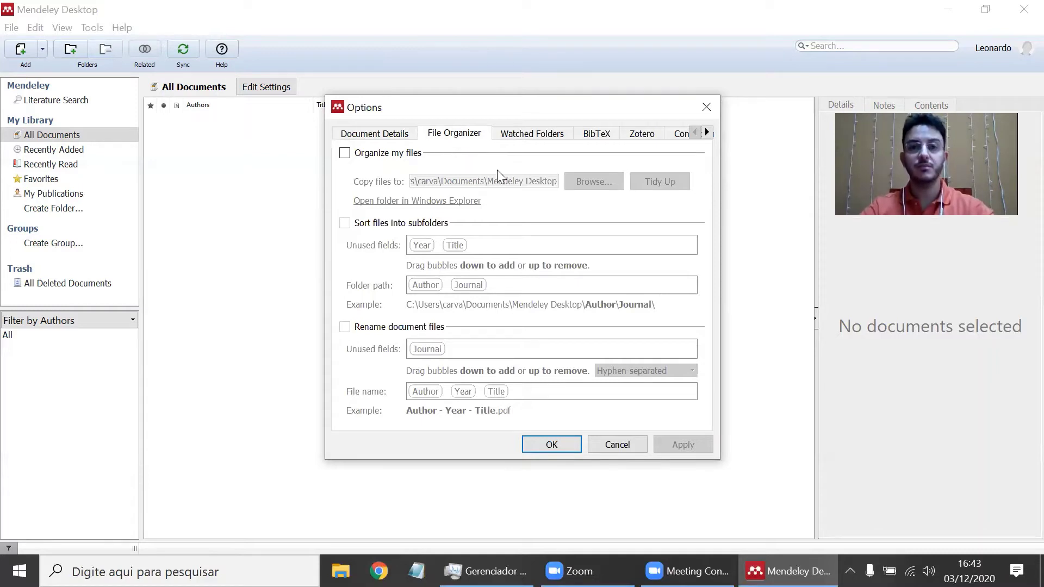
pyautogui.click(345, 153)
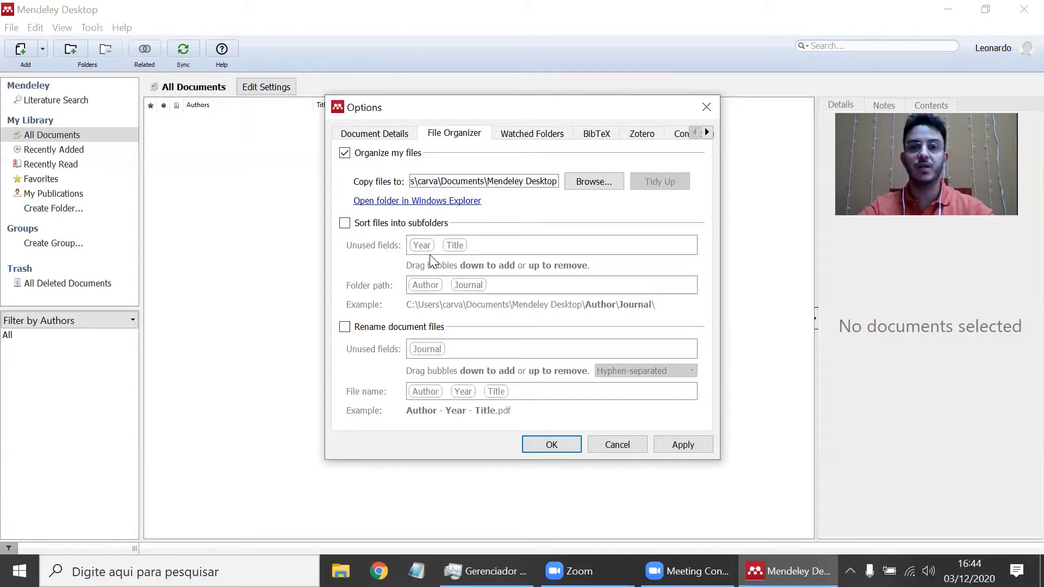
pyautogui.click(364, 329)
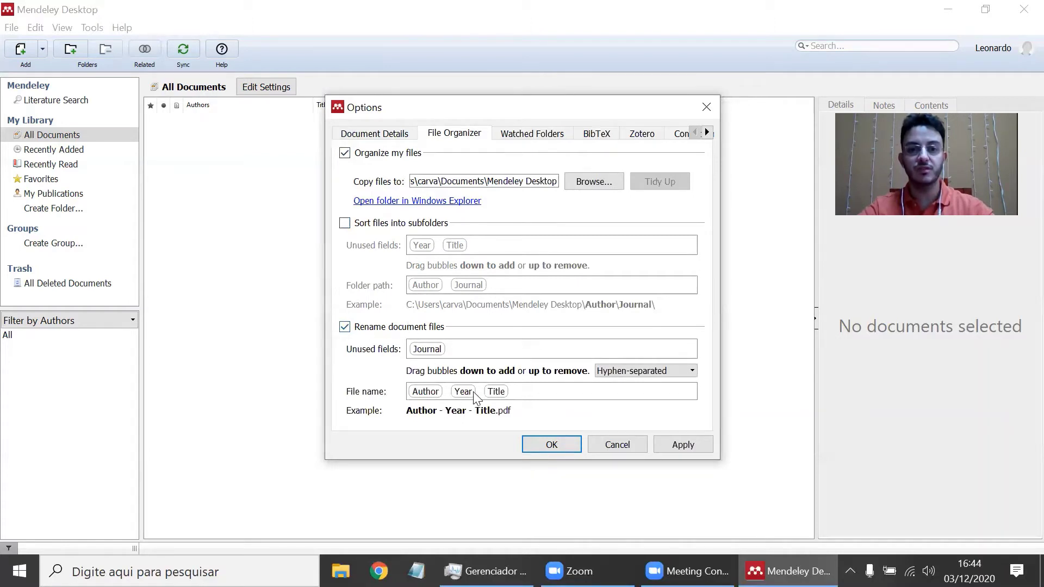
# - Drop Year and Title, add Journal, keep hyphen separators, then turn organizing and renaming off
pyautogui.moveTo(462, 395); pyautogui.dragTo(474, 346)
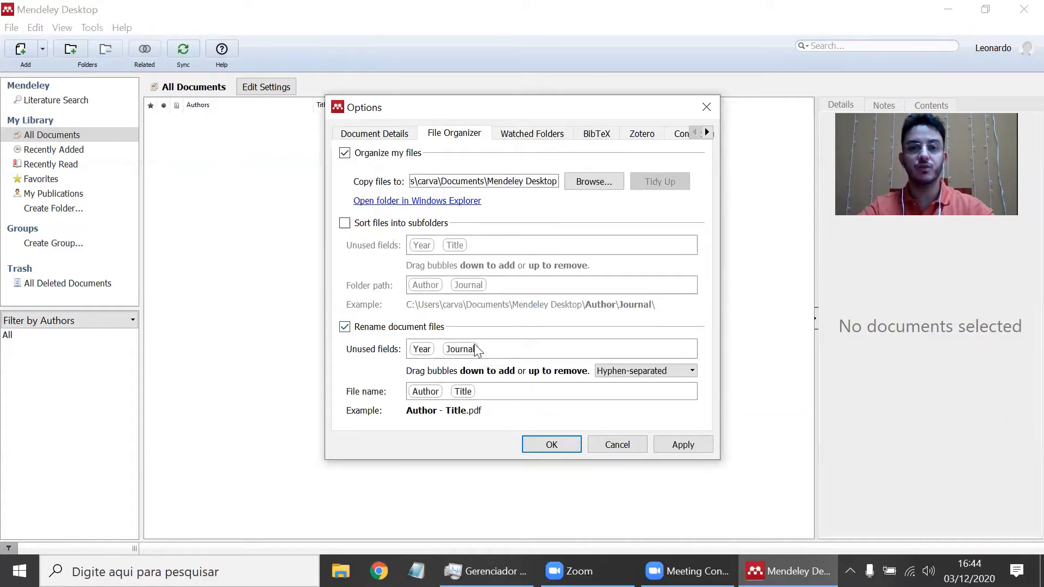
pyautogui.moveTo(463, 392); pyautogui.dragTo(494, 357)
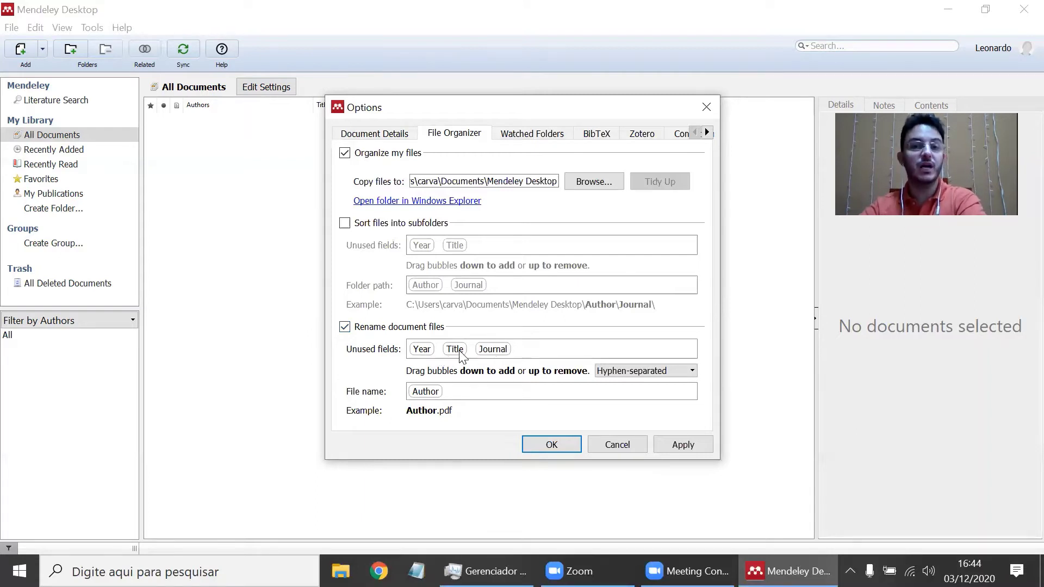
pyautogui.moveTo(492, 351); pyautogui.dragTo(428, 352)
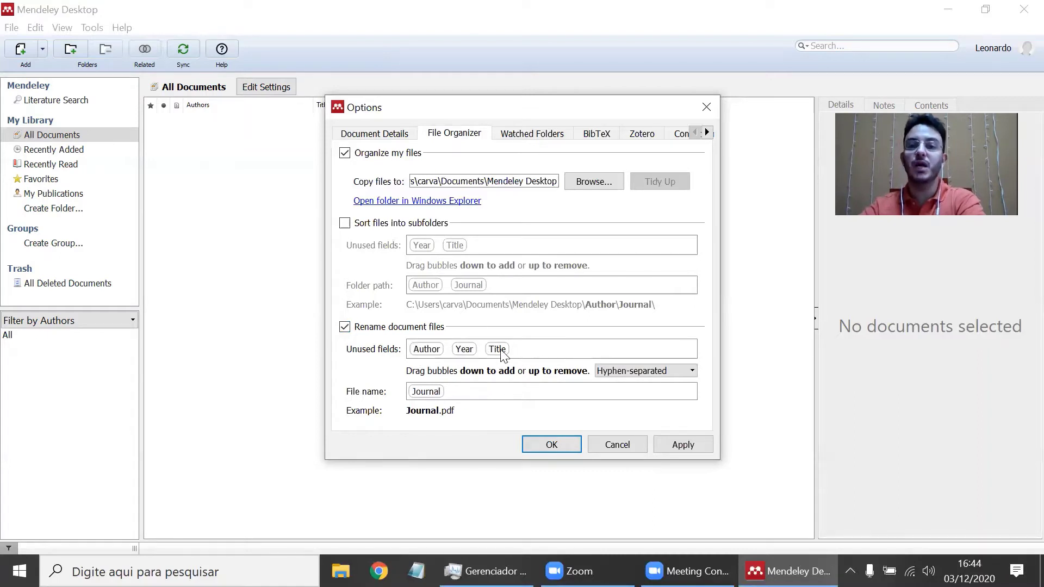
pyautogui.click(628, 370)
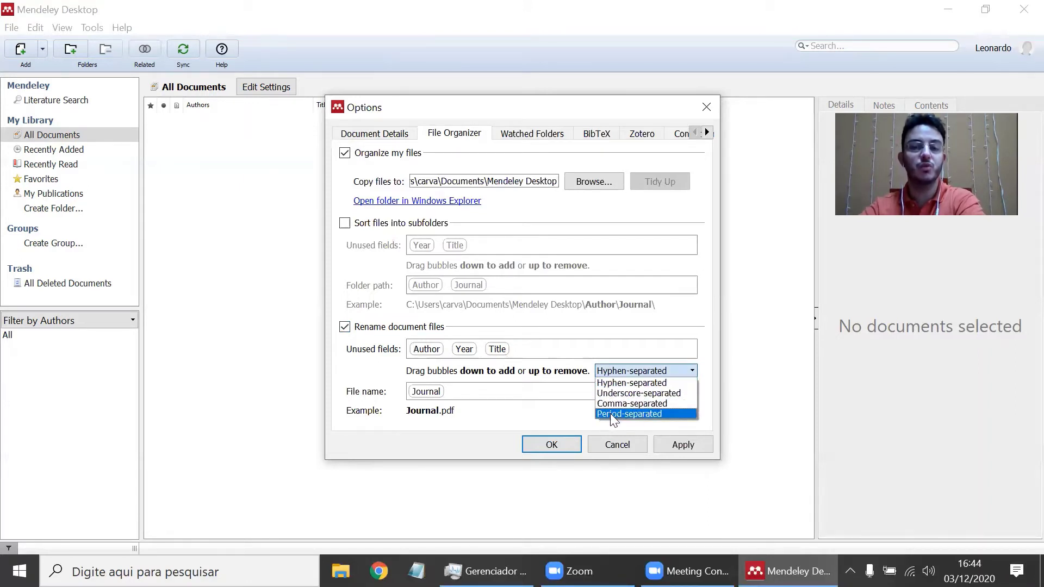
pyautogui.click(624, 367)
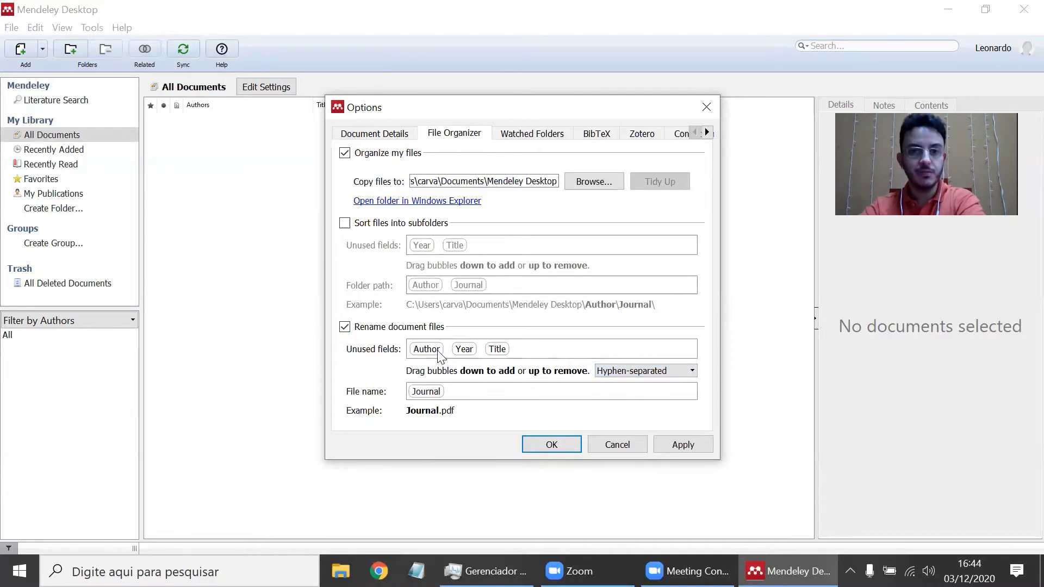
pyautogui.click(367, 329)
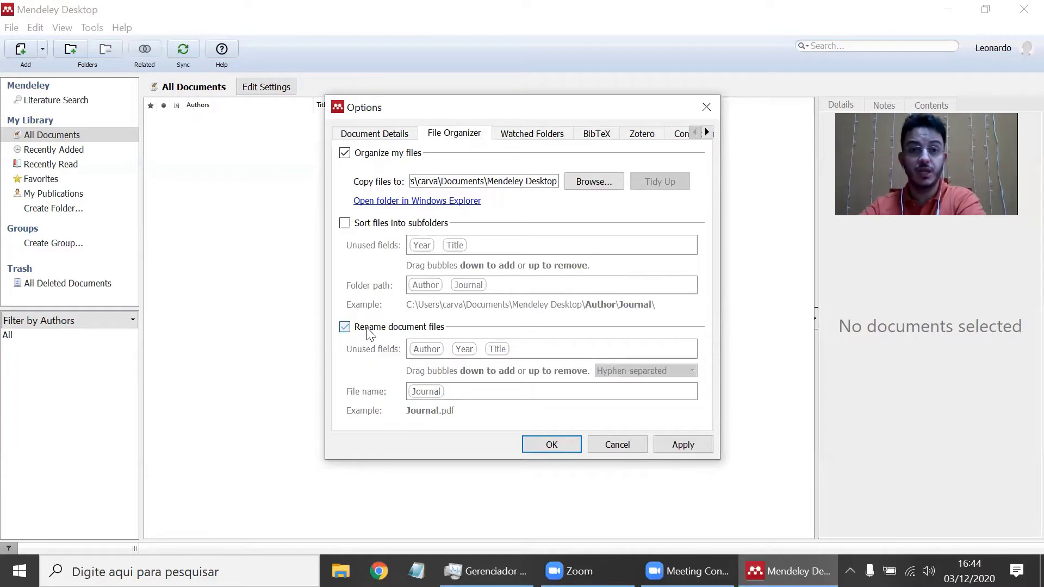
pyautogui.click(360, 156)
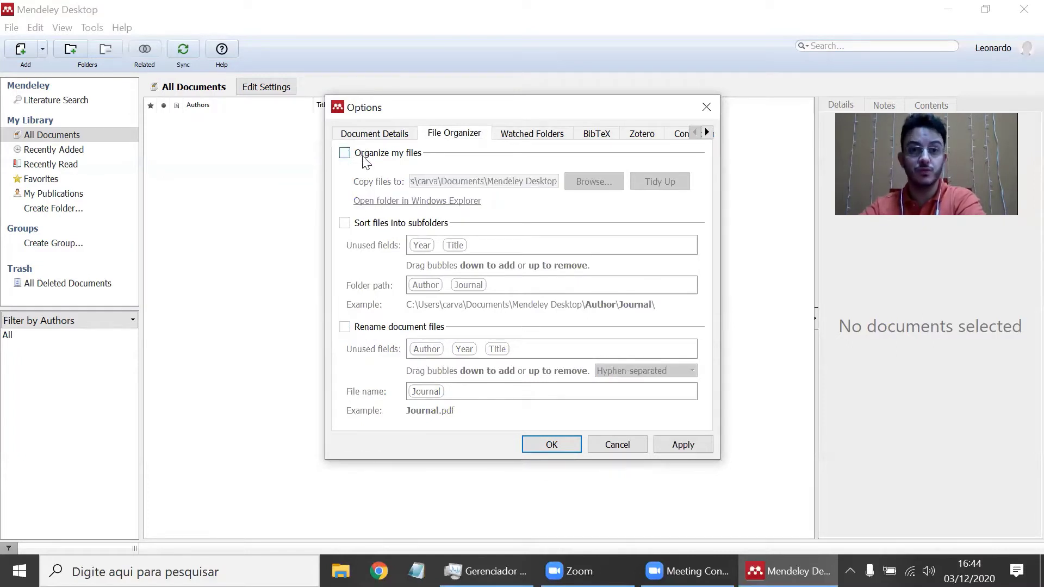
# - Show the Watched Folders settings and expand Desktop > Metodologia in the folder tree
pyautogui.click(525, 136)
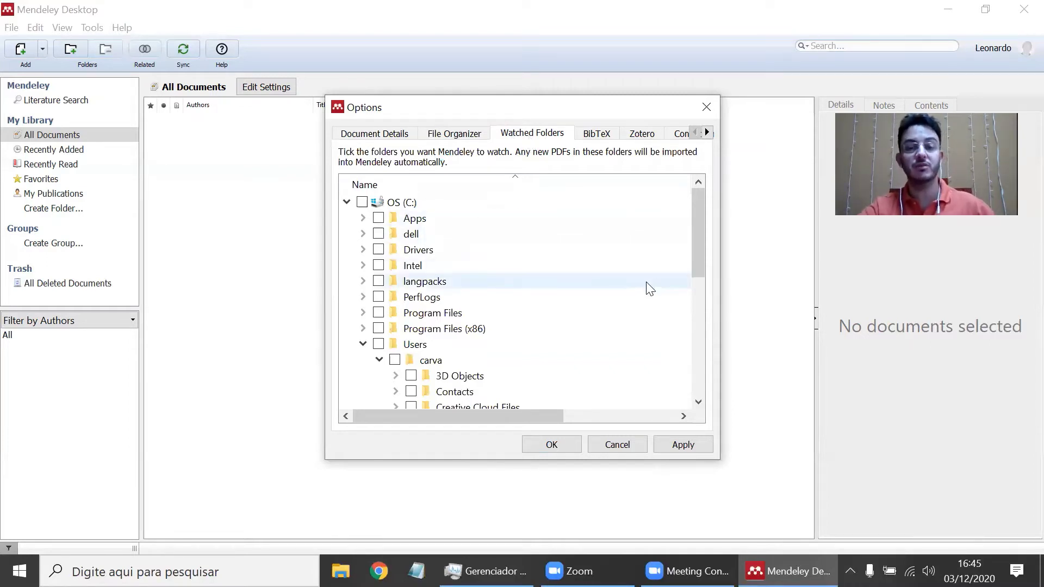
pyautogui.scroll(-1, 444, 283)
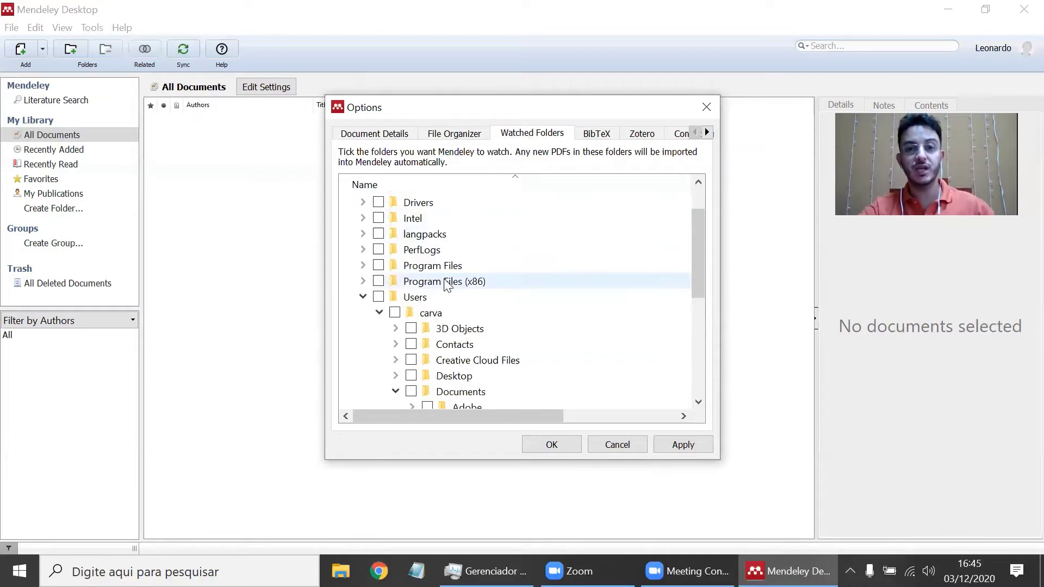
pyautogui.scroll(-5, 448, 286)
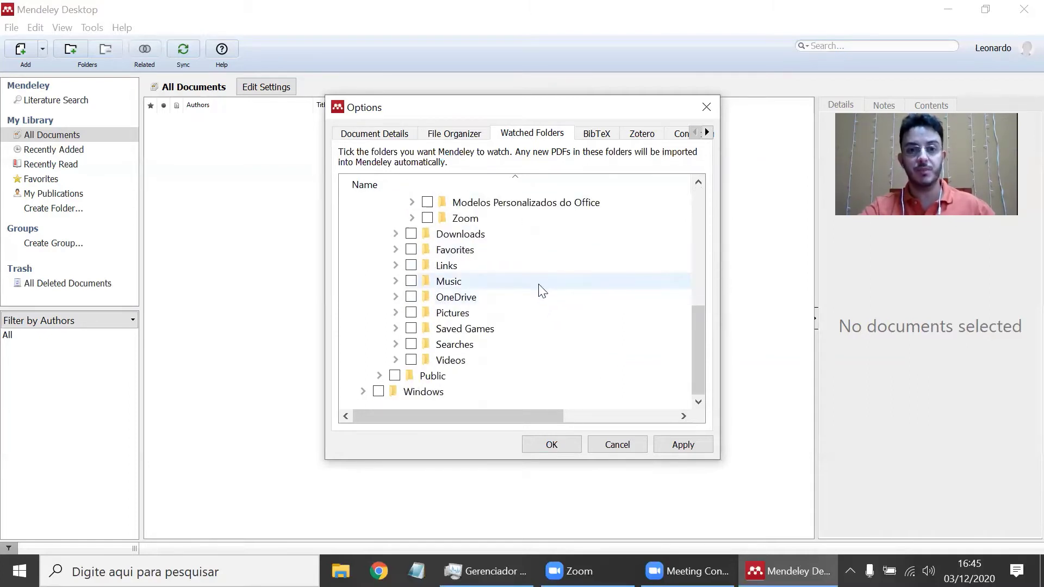
pyautogui.scroll(3, 541, 288)
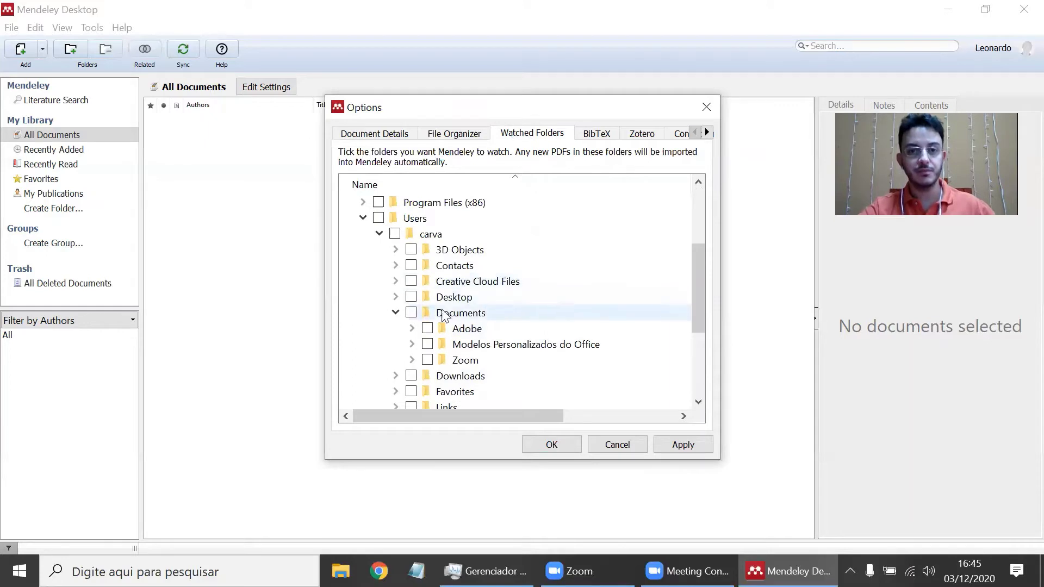
pyautogui.click(395, 297)
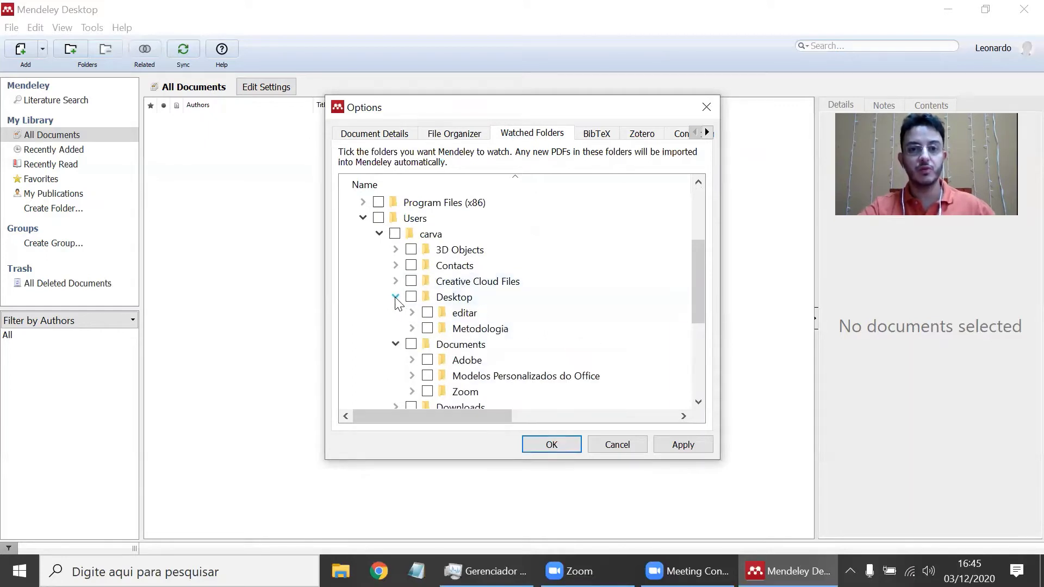
pyautogui.click(413, 329)
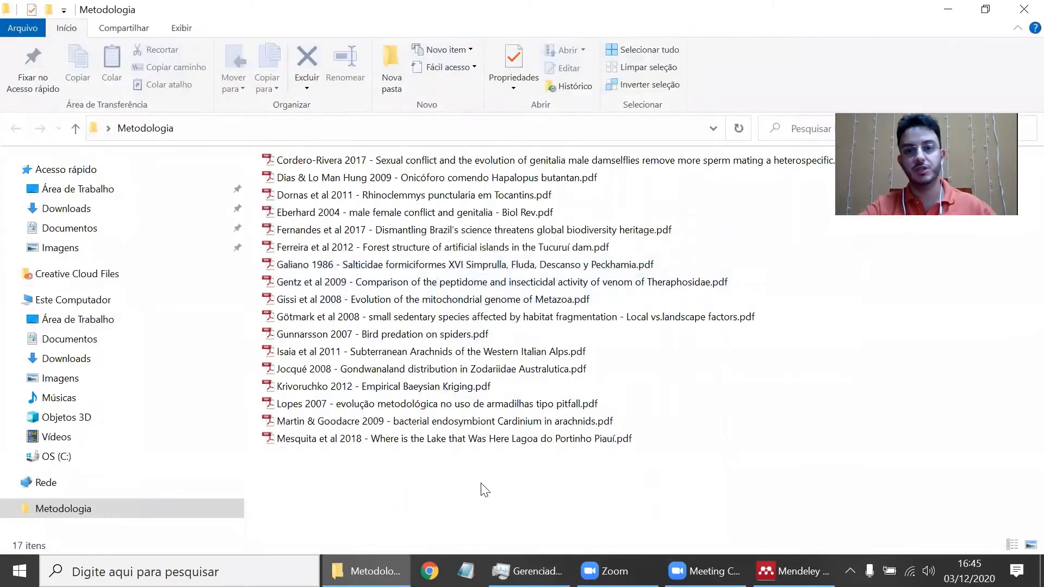
# - Create a new folder named PDFs_para_aula inside Metodologia
pyautogui.rightClick(486, 483)
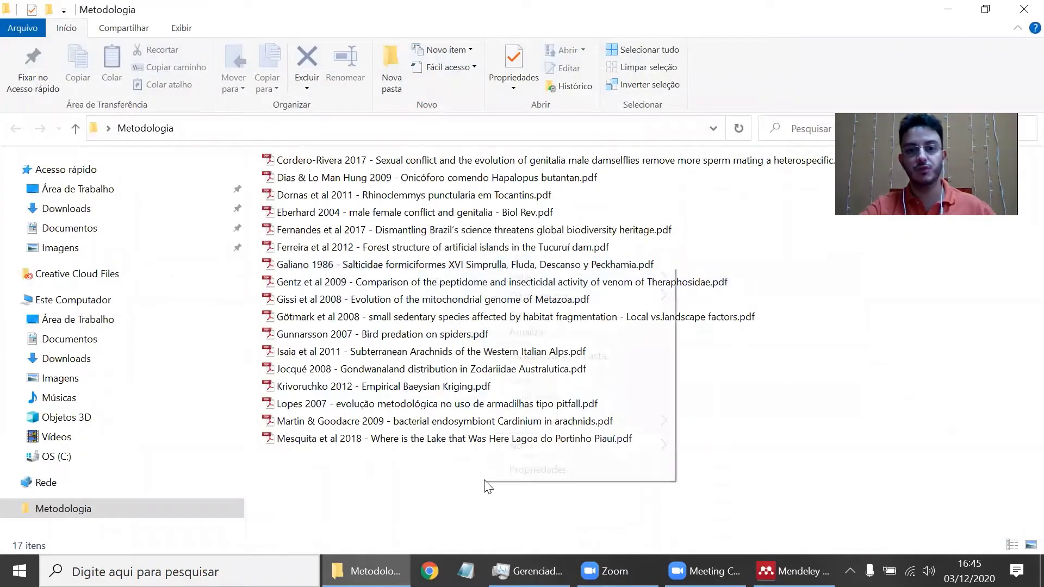
pyautogui.moveTo(598, 445)
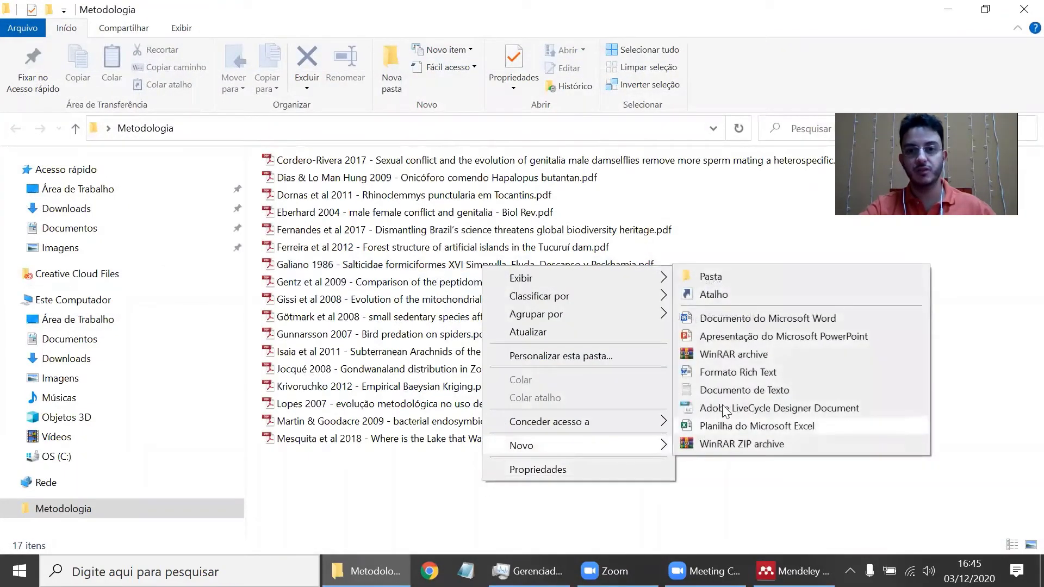
pyautogui.click(762, 284)
pyautogui.write('PDF')
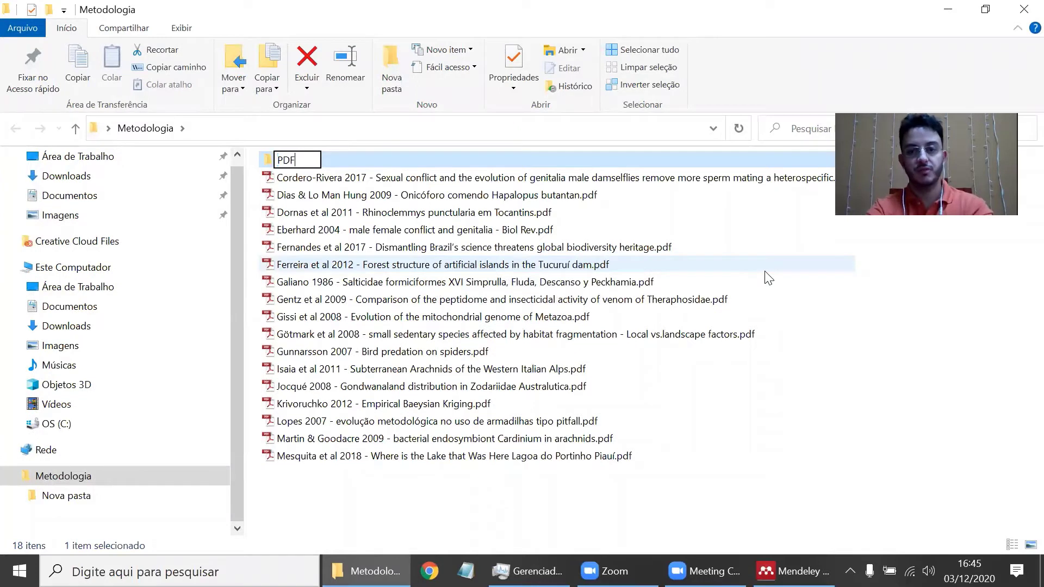
pyautogui.write('s_para_aul')
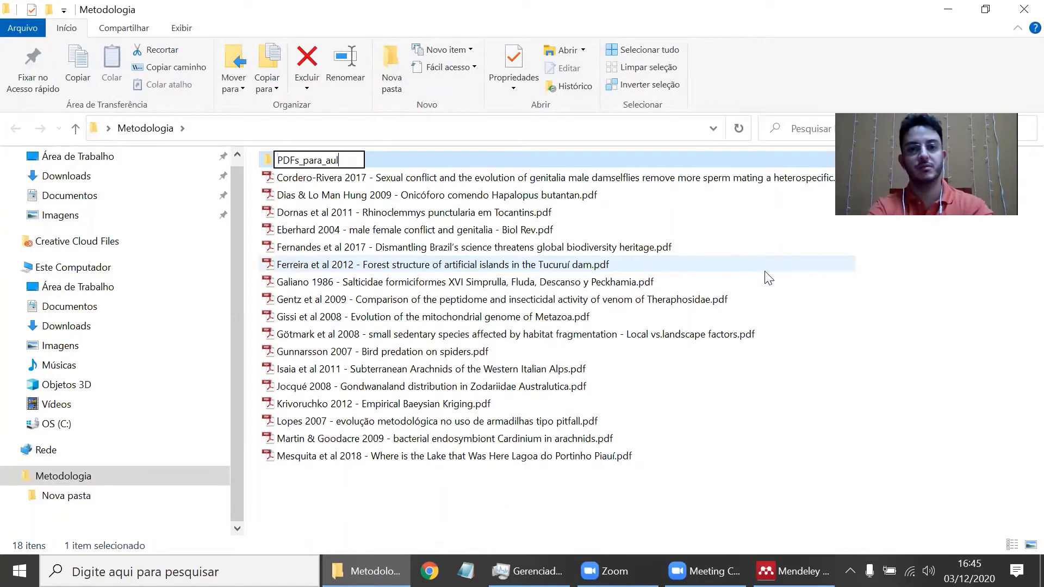
pyautogui.write('a')
pyautogui.press('Return')
# - Select the first PDFs down to the Dias article, then clear the selection
pyautogui.press('Down')
pyautogui.hotkey('shift', 'Down')
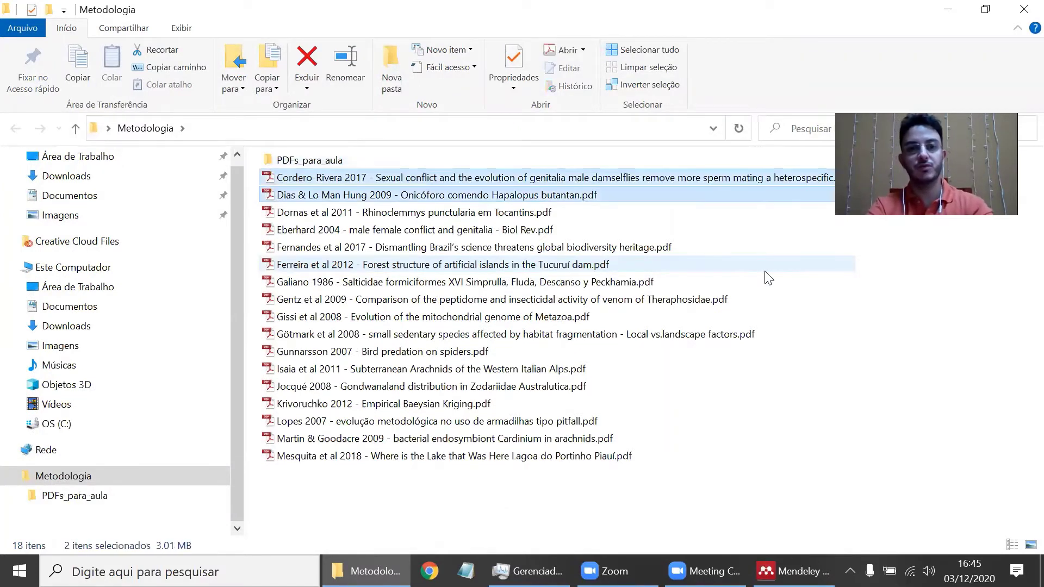
pyautogui.click(955, 368)
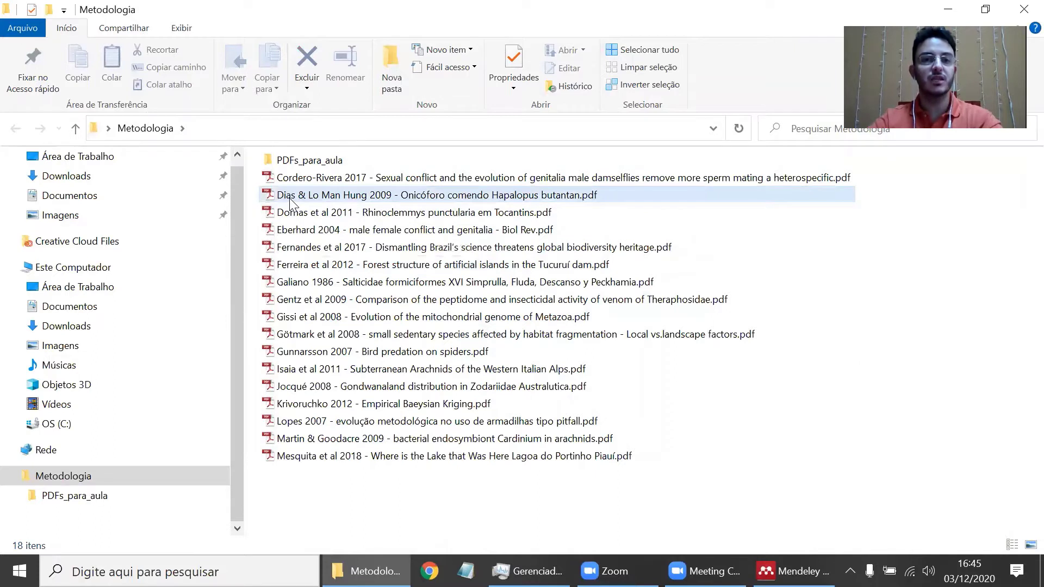
# - Open the Dias & Lo Man Hung PDF in Adobe Acrobat, set as default for PDFs
pyautogui.rightClick(400, 201)
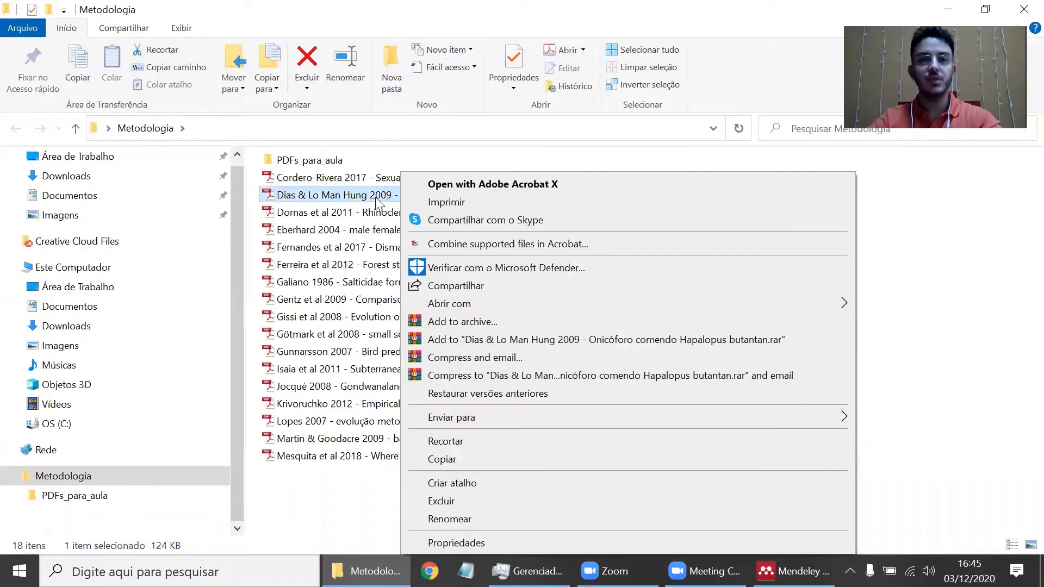
pyautogui.click(377, 201)
pyautogui.doubleClick(377, 201)
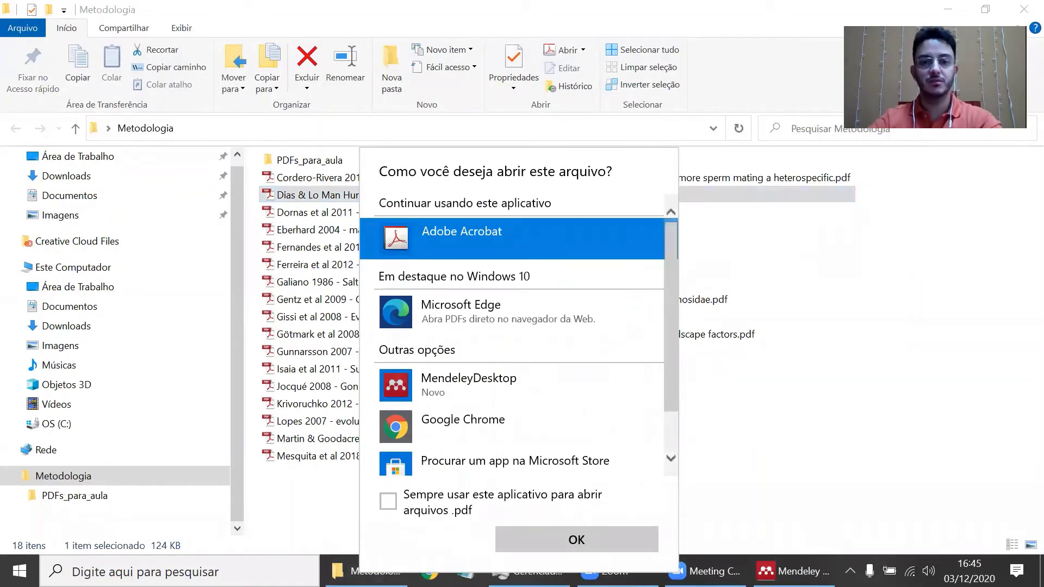
pyautogui.click(437, 514)
pyautogui.click(534, 536)
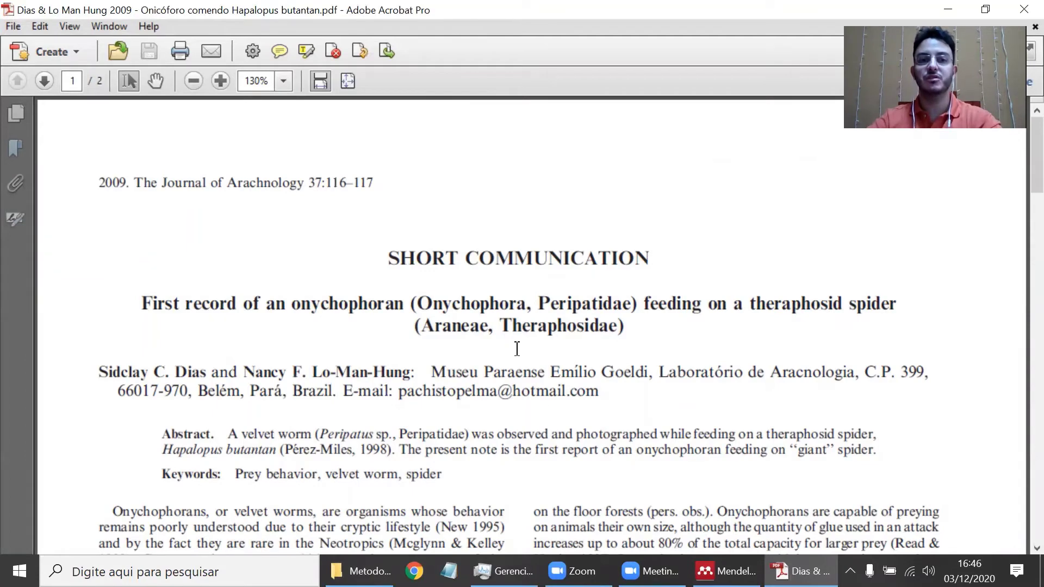
# - Select the start of the article title, then restore and close the Acrobat window
pyautogui.moveTo(140, 304); pyautogui.dragTo(660, 332)
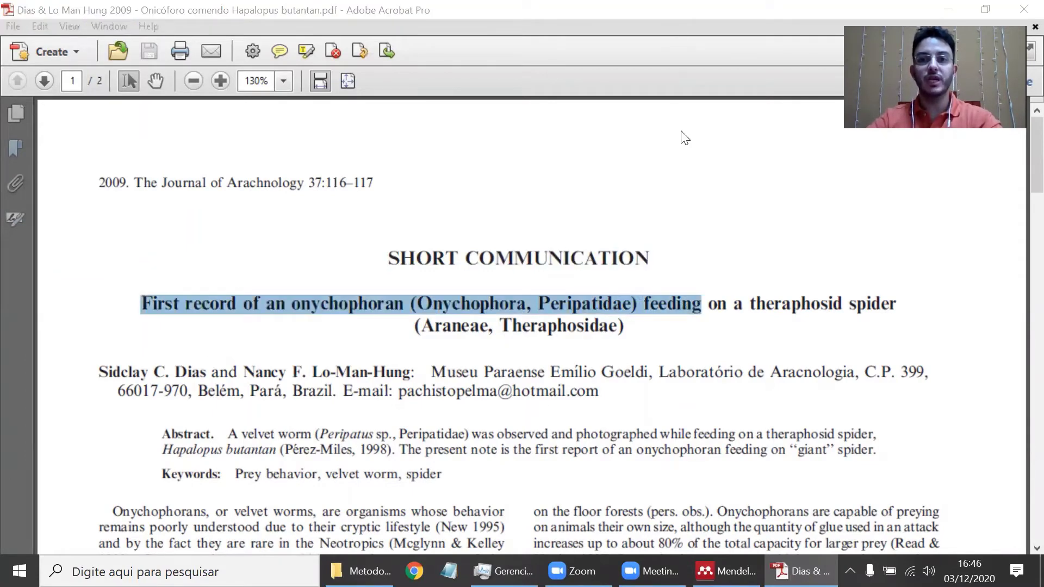
pyautogui.click(755, 10)
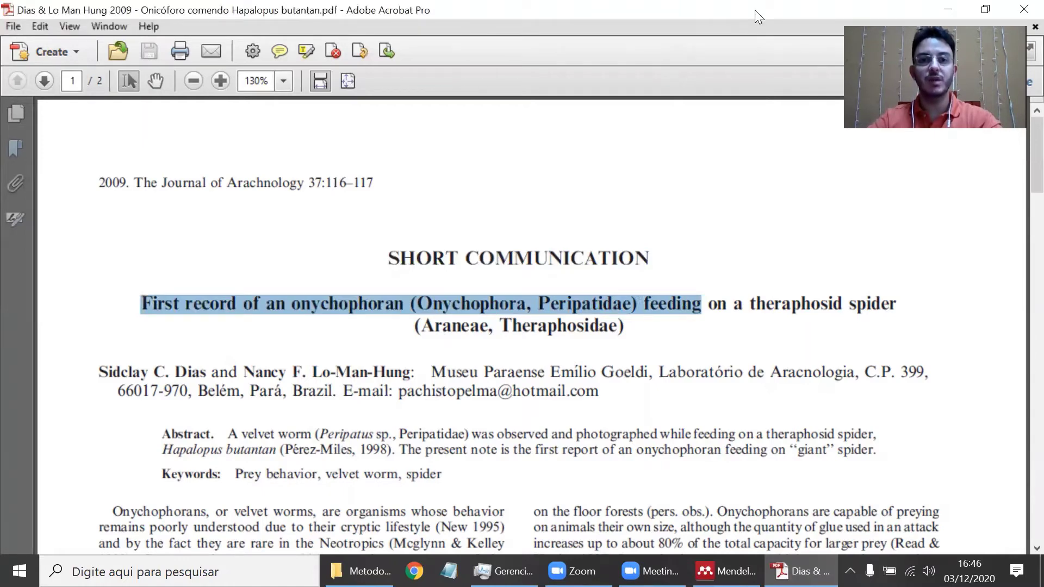
pyautogui.doubleClick(754, 10)
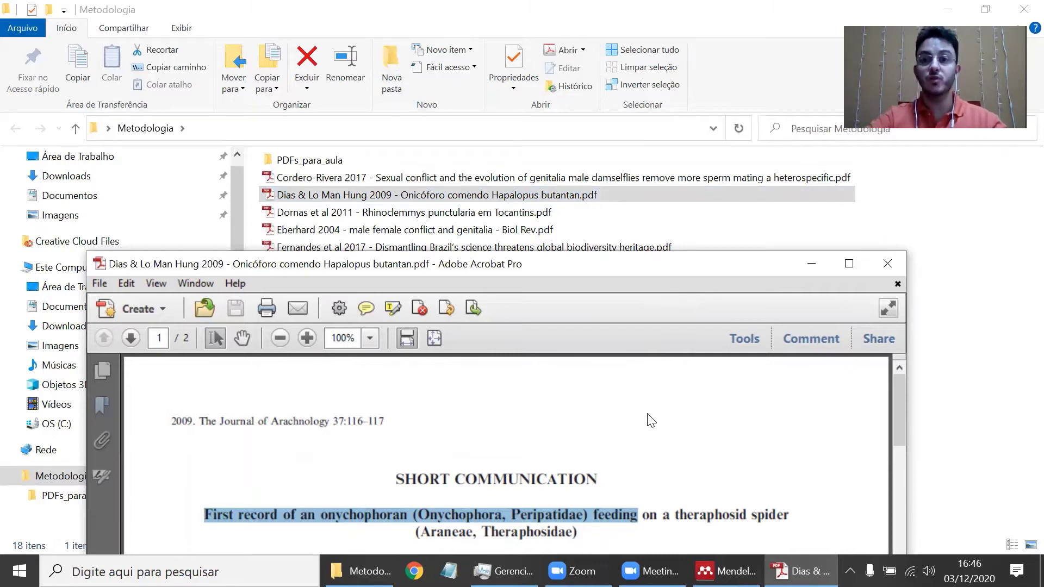
pyautogui.click(897, 264)
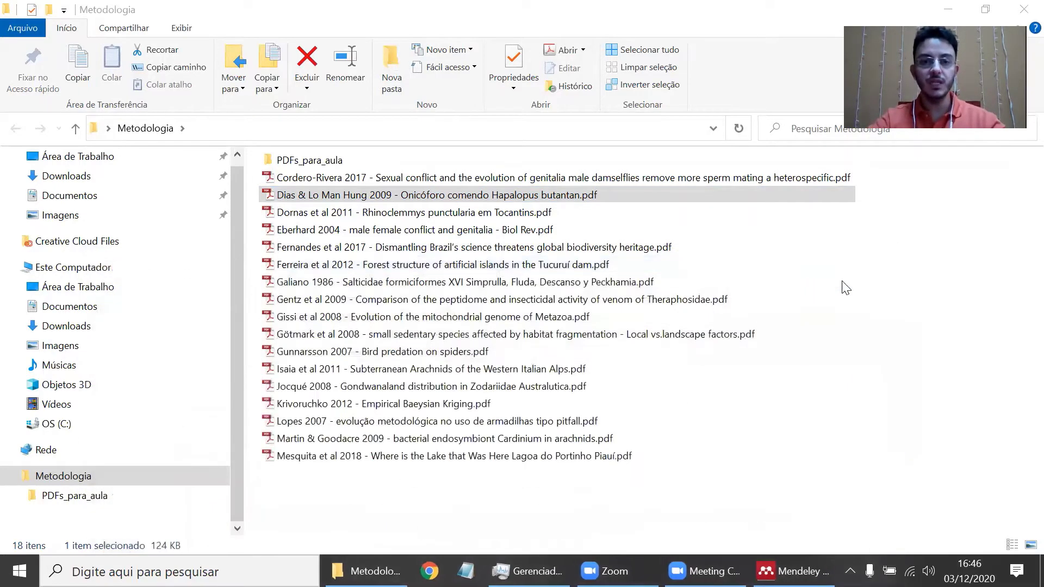
# - Rename the 17 article PDFs to 1 (1) through 1 (17) and move them into PDFs_para_aula
pyautogui.click(752, 503)
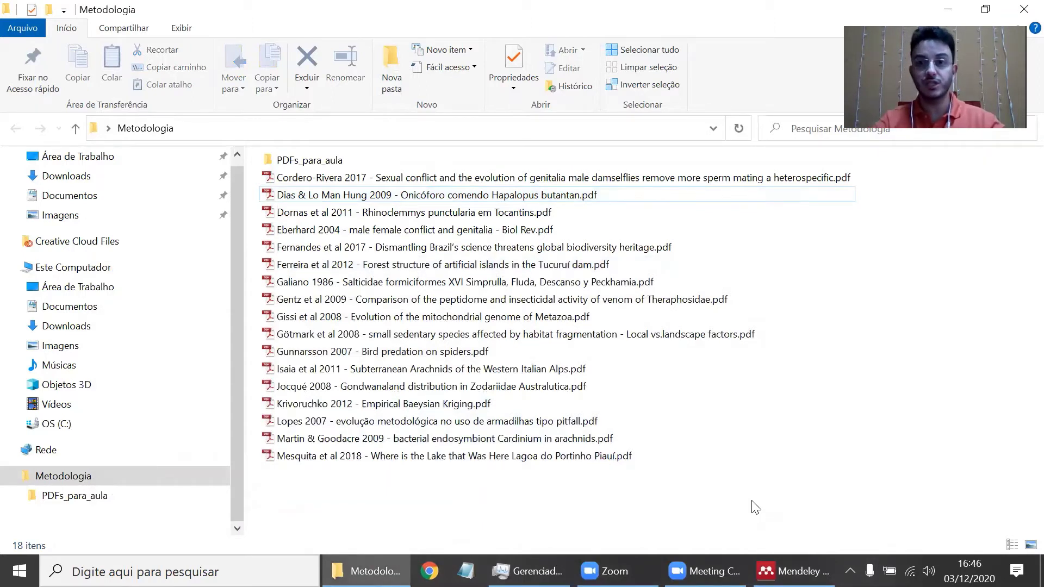
pyautogui.press('Up')
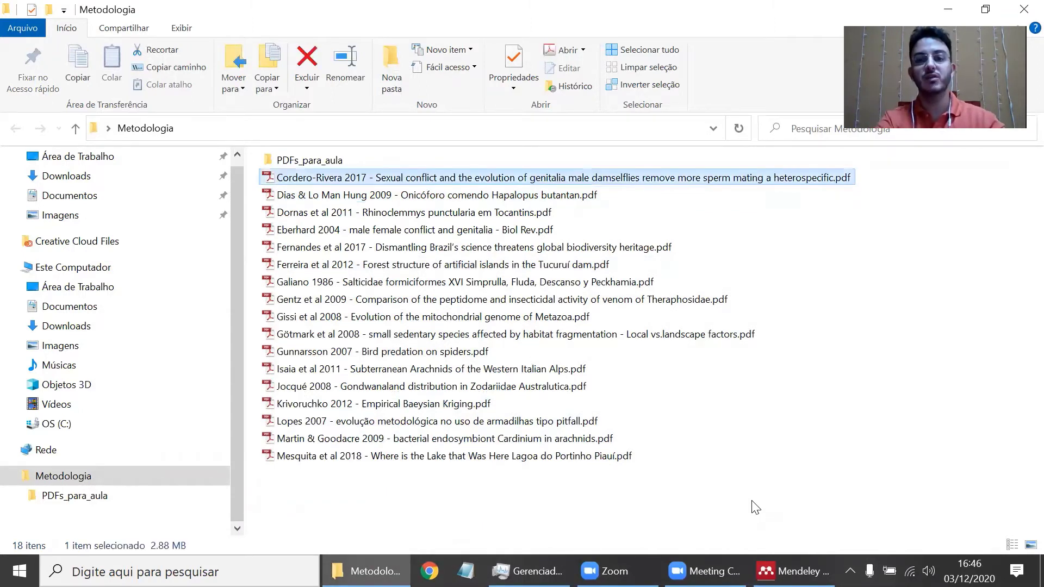
pyautogui.hotkey('shift', 'Down')
pyautogui.hotkey('shift', 'Down')
pyautogui.hotkey('shift', 'Down')
pyautogui.hotkey('shift', 'Down')
pyautogui.hotkey('shift', 'Down')
pyautogui.hotkey('shift', 'Down')
pyautogui.hotkey('shift', 'Down')
pyautogui.hotkey('shift', 'Down')
pyautogui.hotkey('shift', 'Down')
pyautogui.hotkey('shift', 'Down')
pyautogui.hotkey('shift', 'Down')
pyautogui.hotkey('shift', 'Down')
pyautogui.hotkey('shift', 'Down')
pyautogui.hotkey('shift', 'Down')
pyautogui.hotkey('shift', 'Down')
pyautogui.hotkey('shift', 'Down')
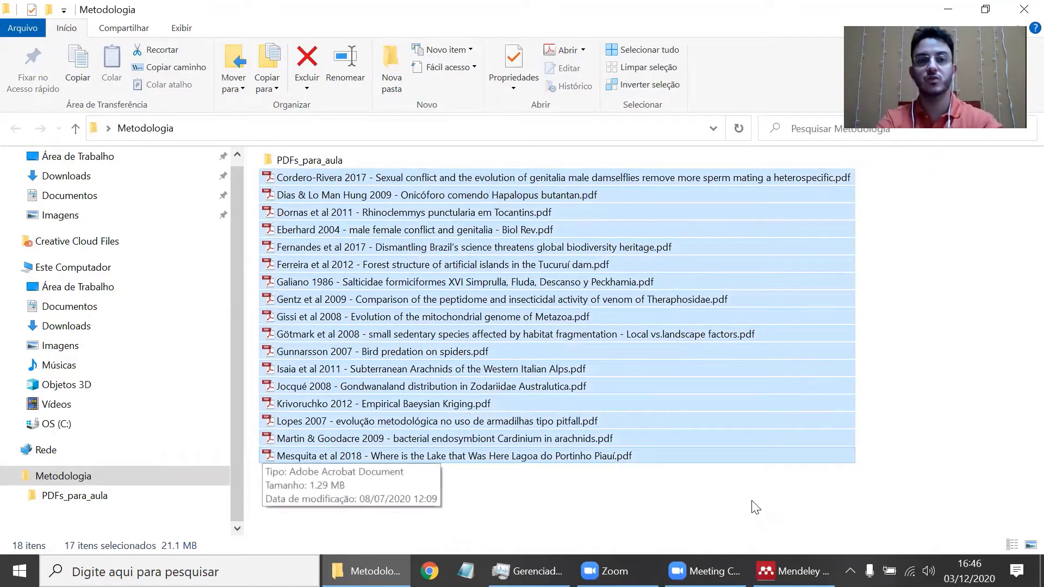
pyautogui.press('F2')
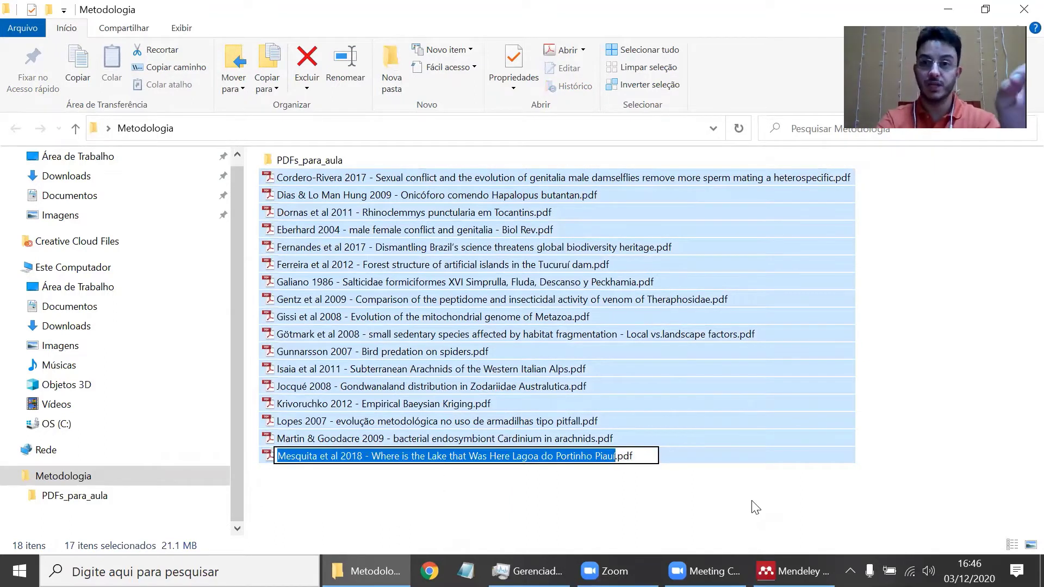
pyautogui.write('1')
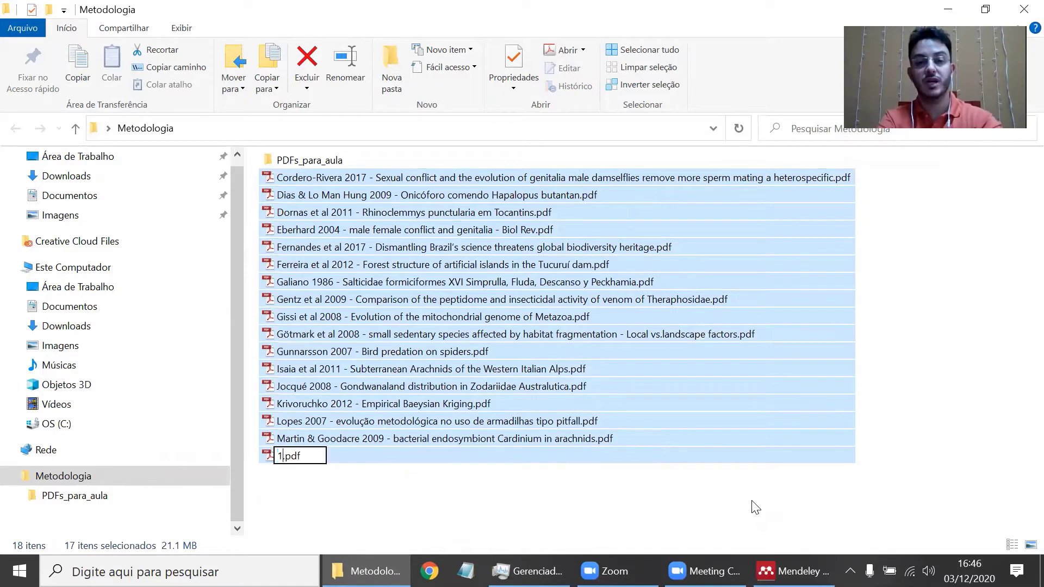
pyautogui.press('Return')
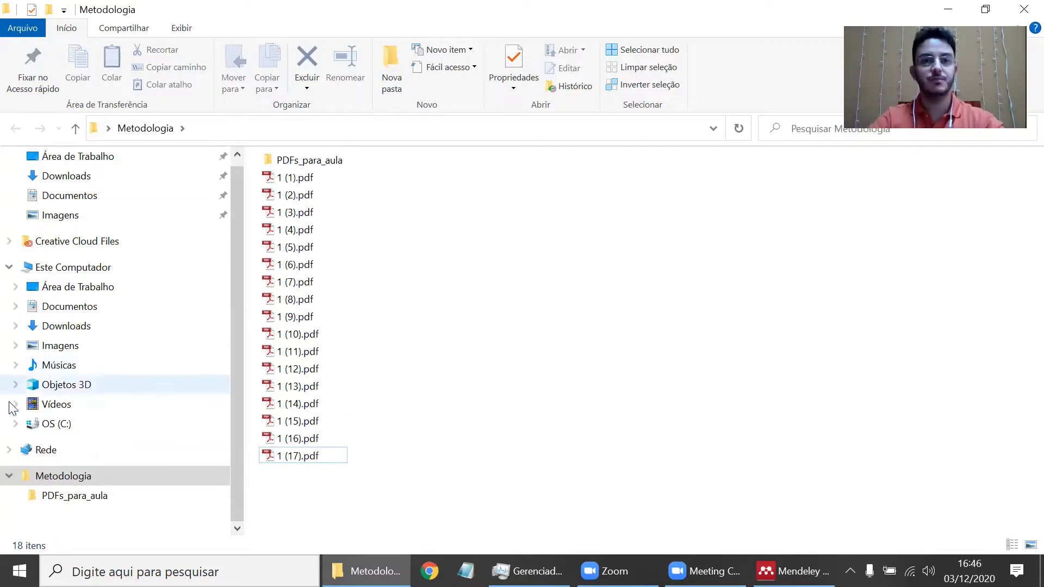
pyautogui.moveTo(356, 480); pyautogui.dragTo(310, 160)
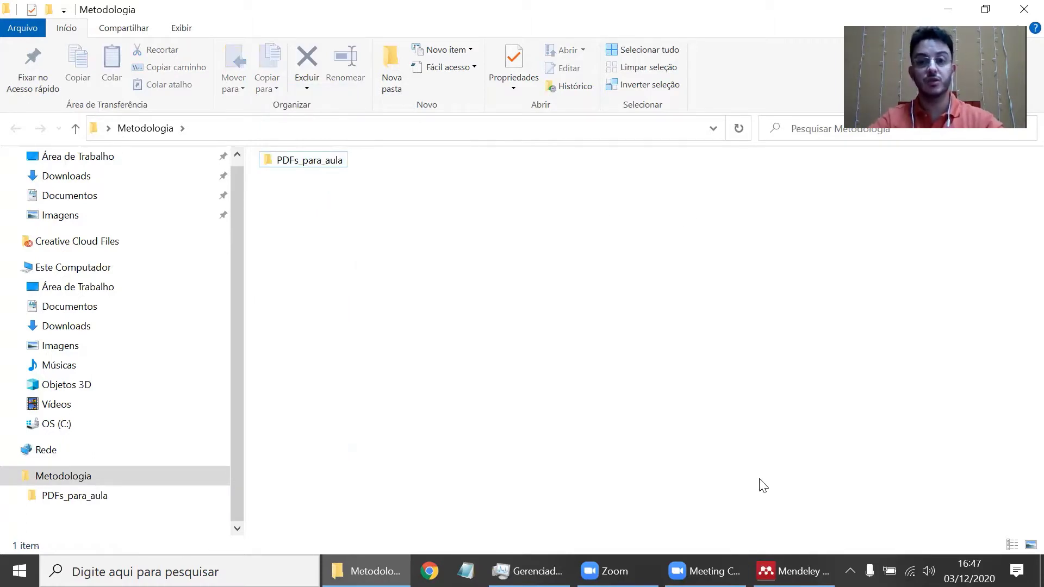
pyautogui.hotkey('alt', 'Tab')
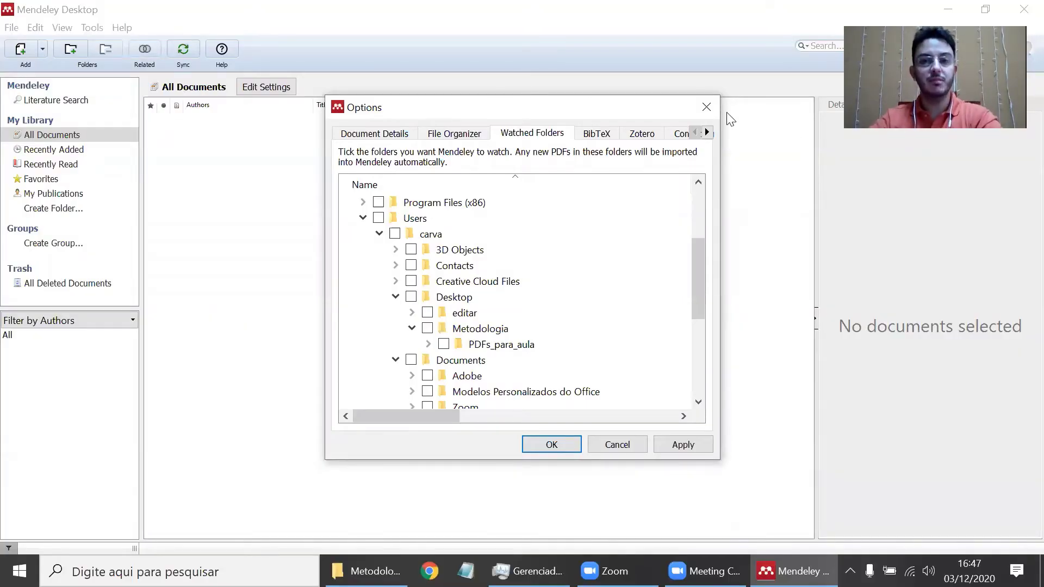
# - Tick only PDFs_para_aula as a watched folder, leaving the Users tree unticked, and save
pyautogui.click(444, 344)
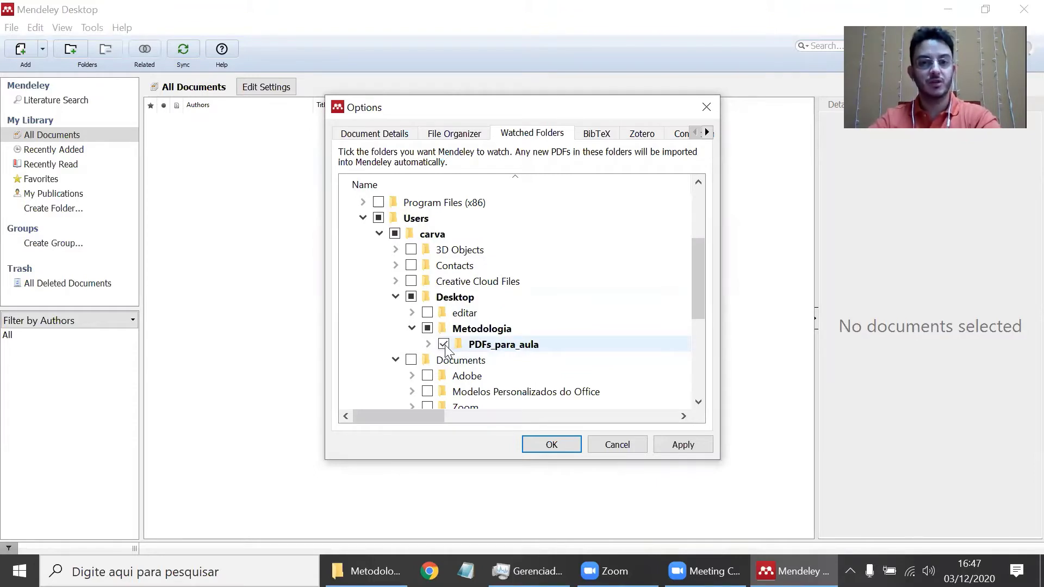
pyautogui.click(444, 344)
pyautogui.click(443, 344)
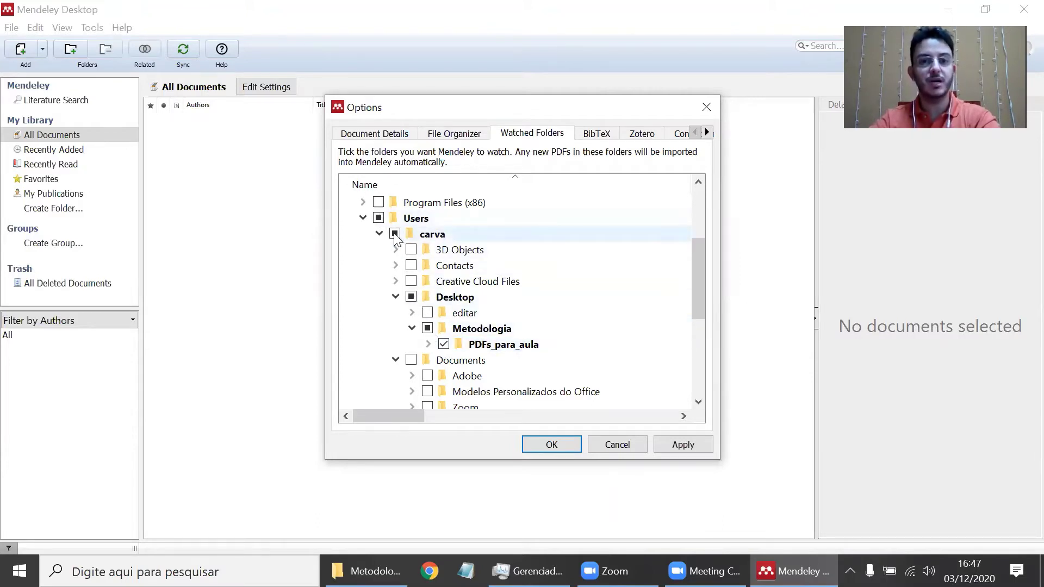
pyautogui.click(379, 218)
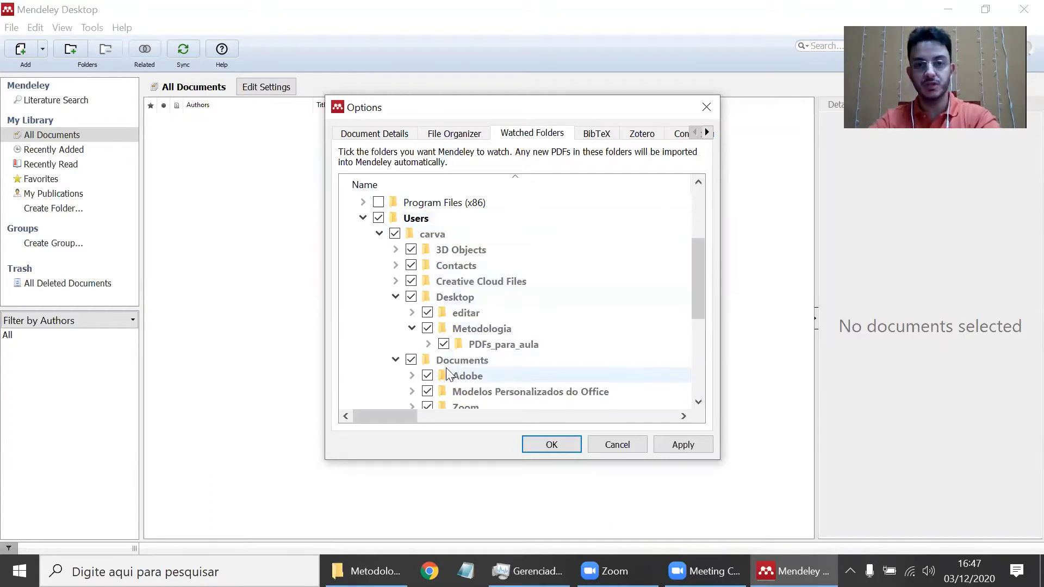
pyautogui.click(379, 218)
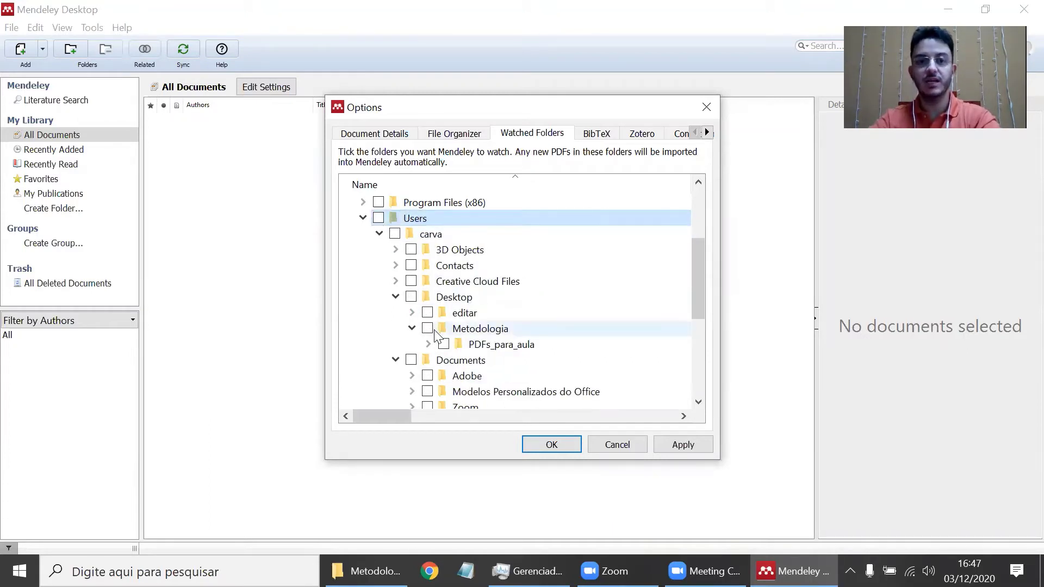
pyautogui.click(444, 344)
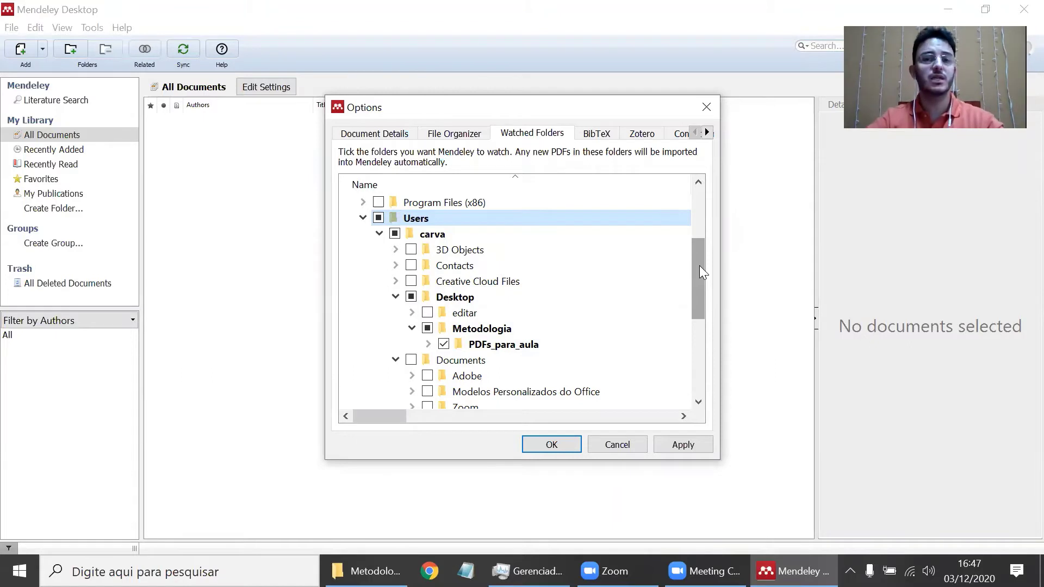
pyautogui.click(552, 444)
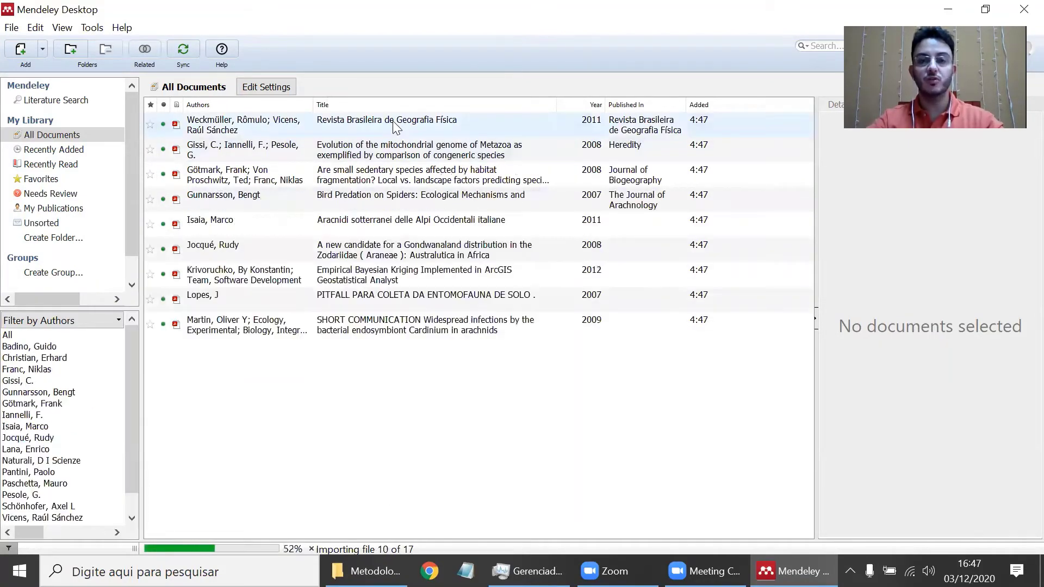
# - Select all the newly imported documents in All Documents after the import finishes
pyautogui.hotkey('ctrl', 'a')
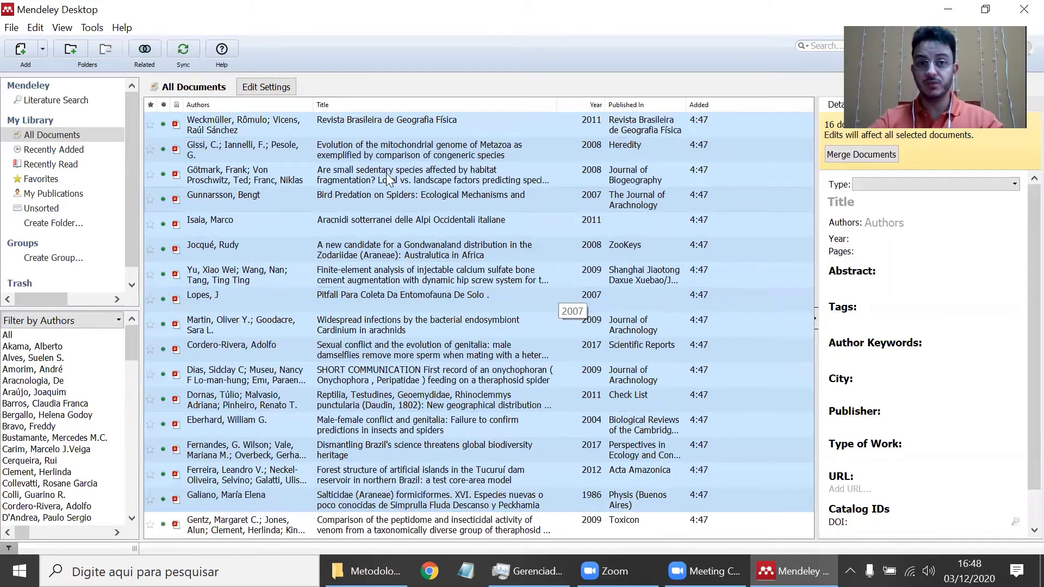
# - Look up the Gissi 2008 Metazoa paper's DOI to refresh its details and URL
pyautogui.click(375, 153)
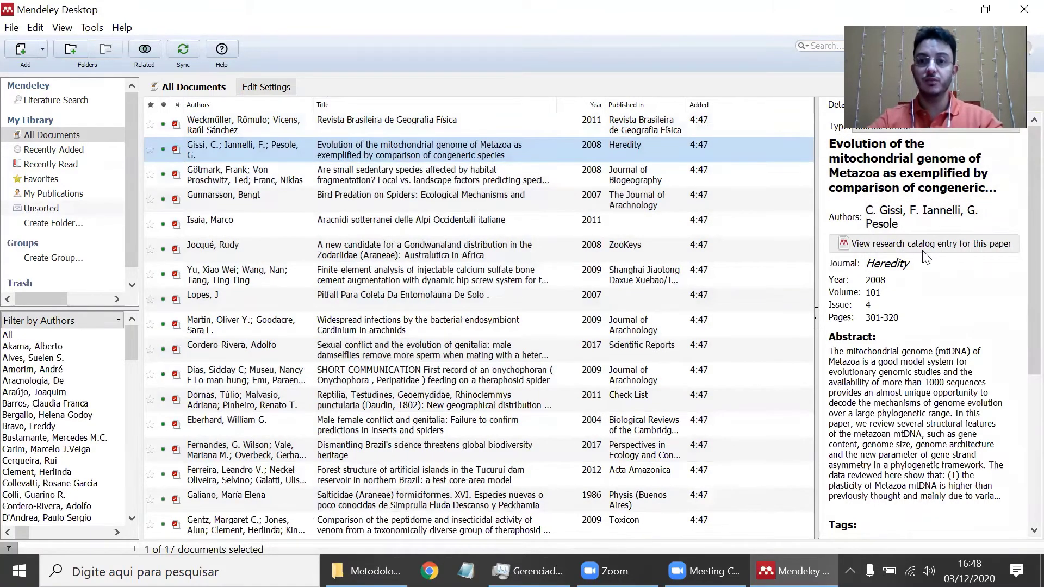
pyautogui.scroll(-1, 900, 353)
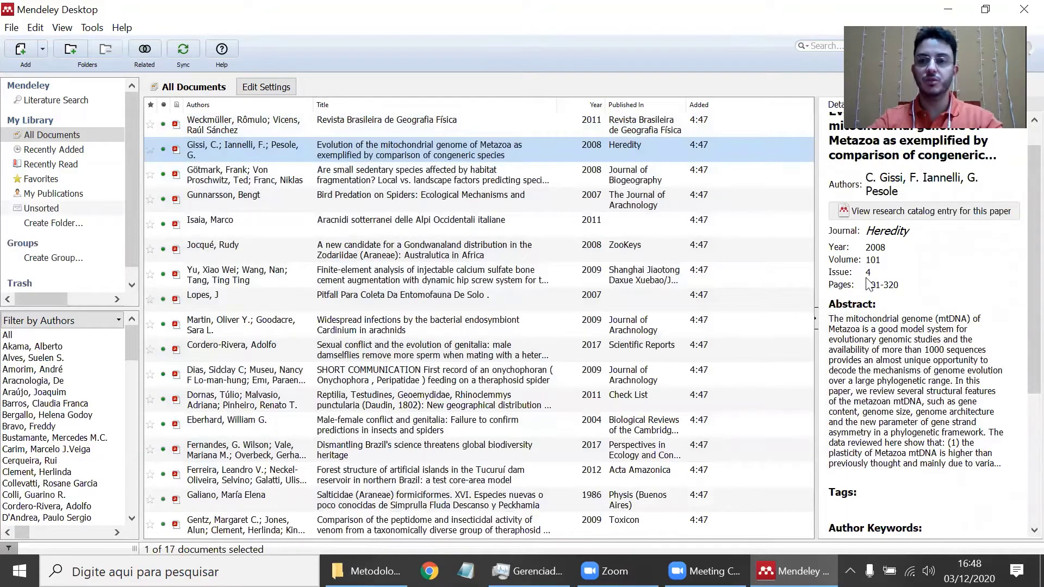
pyautogui.scroll(-3, 947, 328)
pyautogui.scroll(-3, 947, 327)
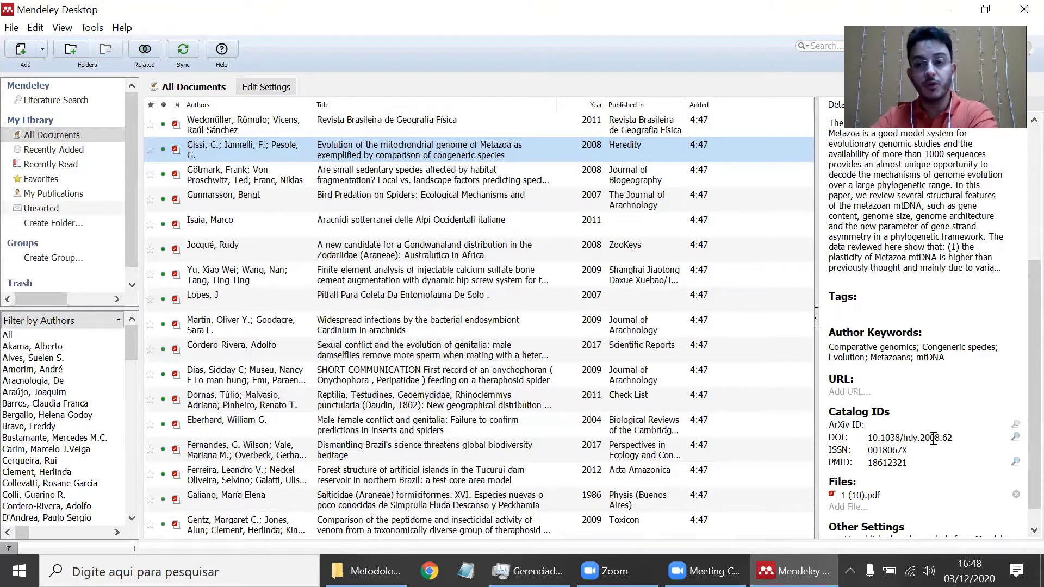
pyautogui.click(1015, 437)
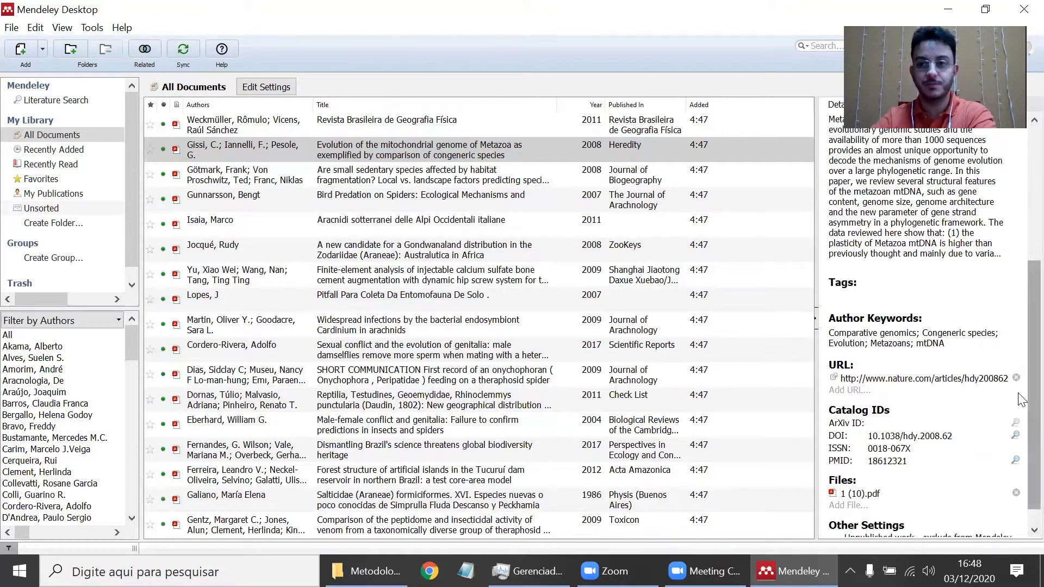
pyautogui.scroll(5, 1021, 260)
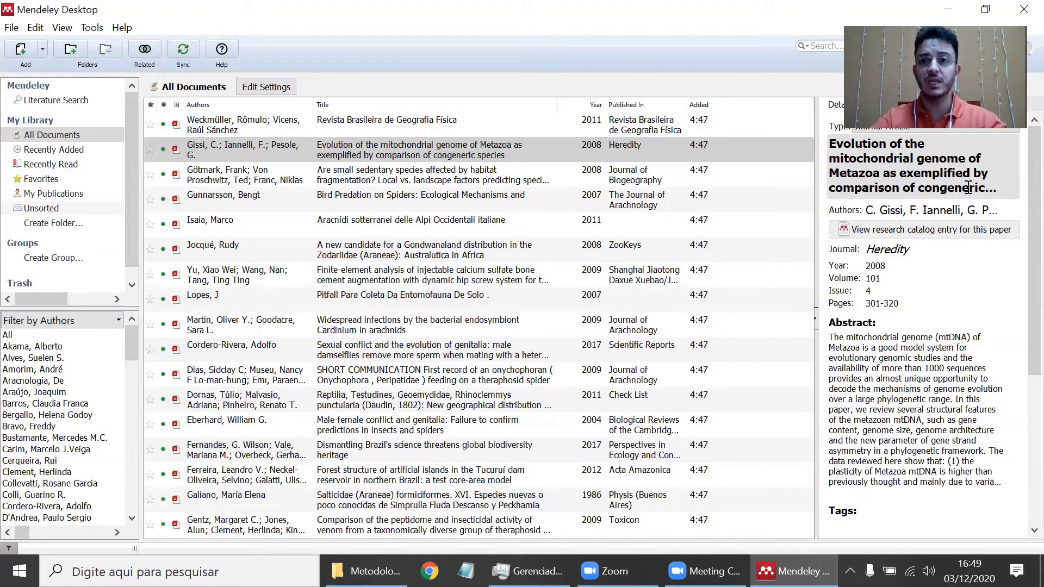
# - Check the Gissi paper's title and author fields, then star it as a favourite
pyautogui.click(961, 186)
pyautogui.moveTo(962, 191); pyautogui.dragTo(797, 138)
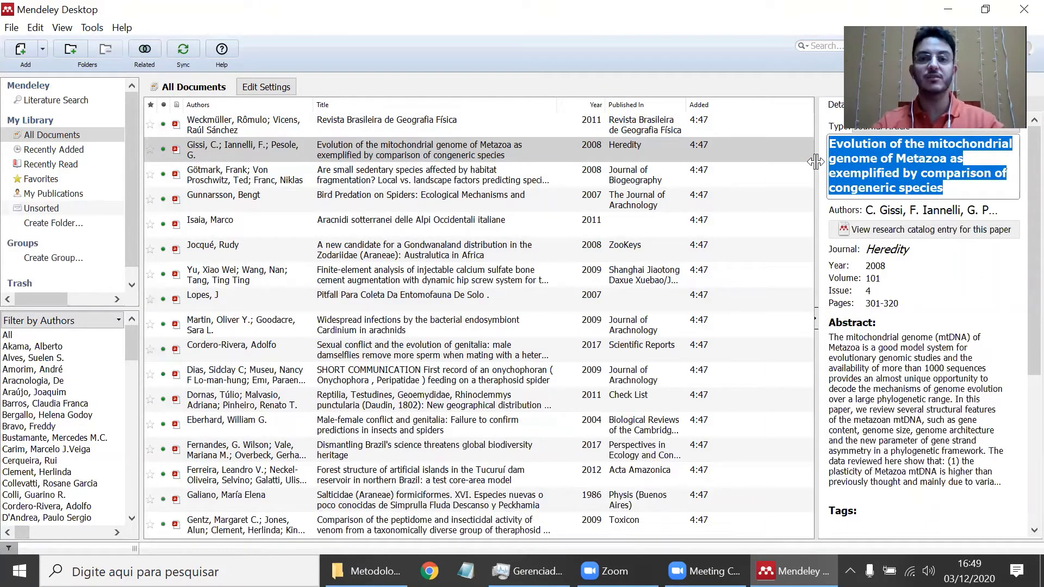
pyautogui.click(955, 209)
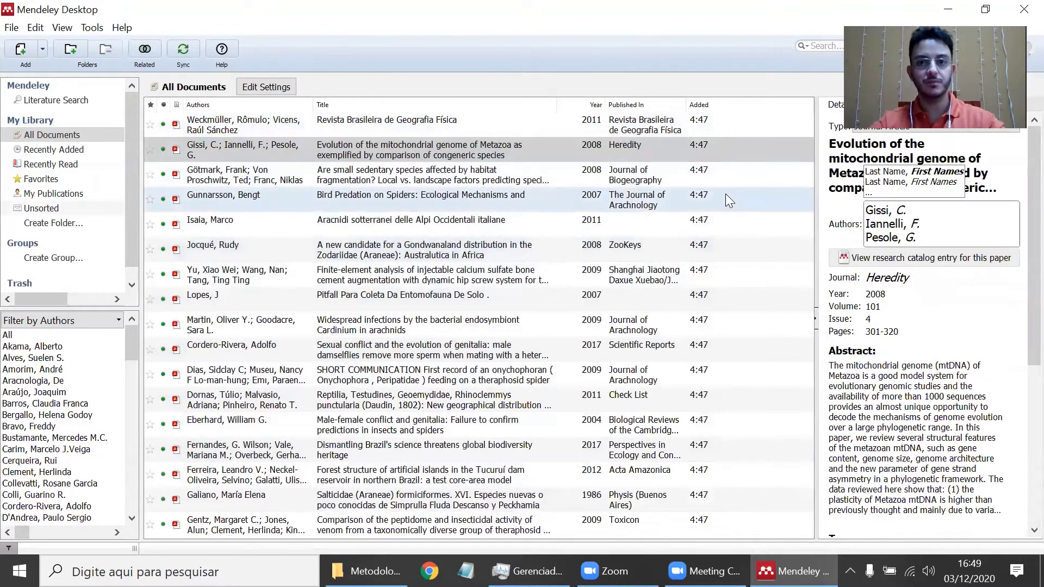
pyautogui.click(521, 153)
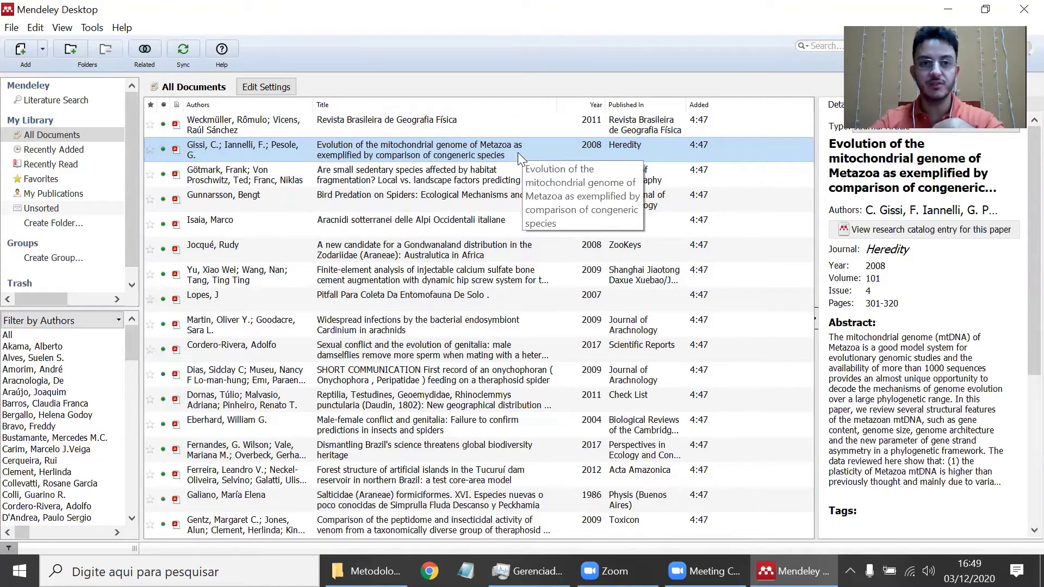
pyautogui.click(148, 153)
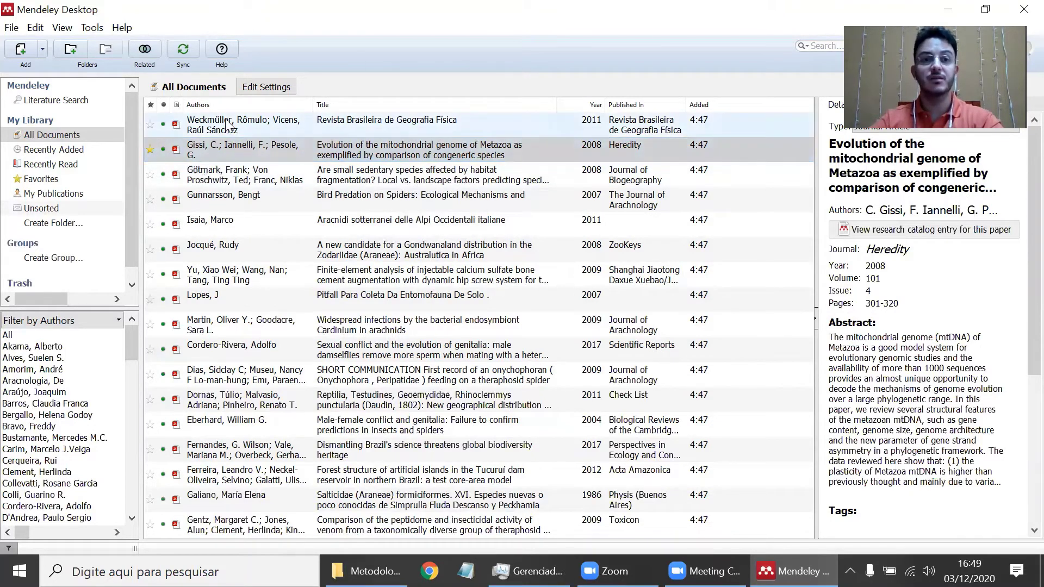
# - Open the 2011 Weckmüller article's details
pyautogui.click(255, 128)
pyautogui.scroll(-4, 995, 315)
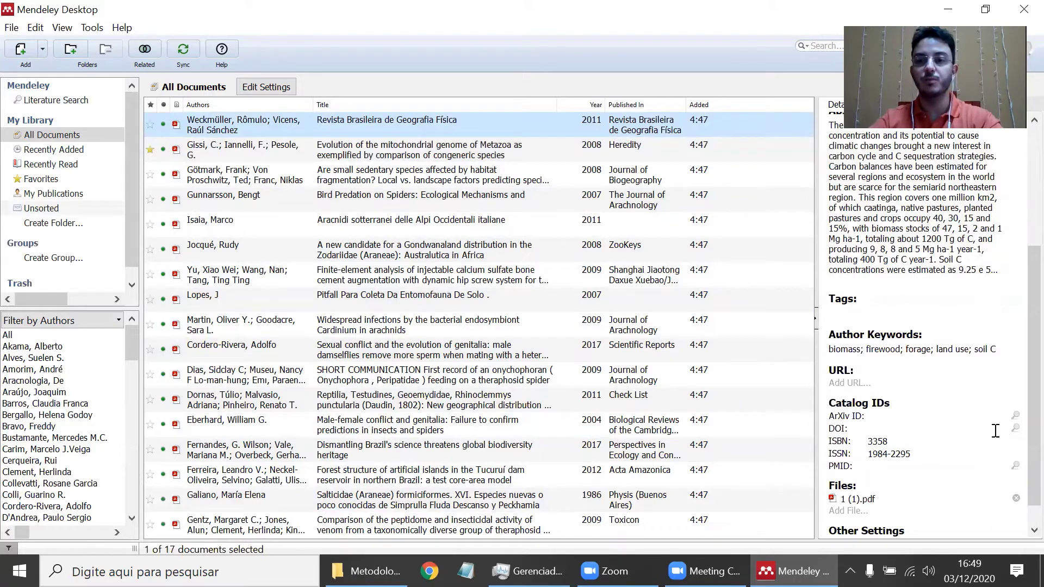
pyautogui.scroll(5, 985, 381)
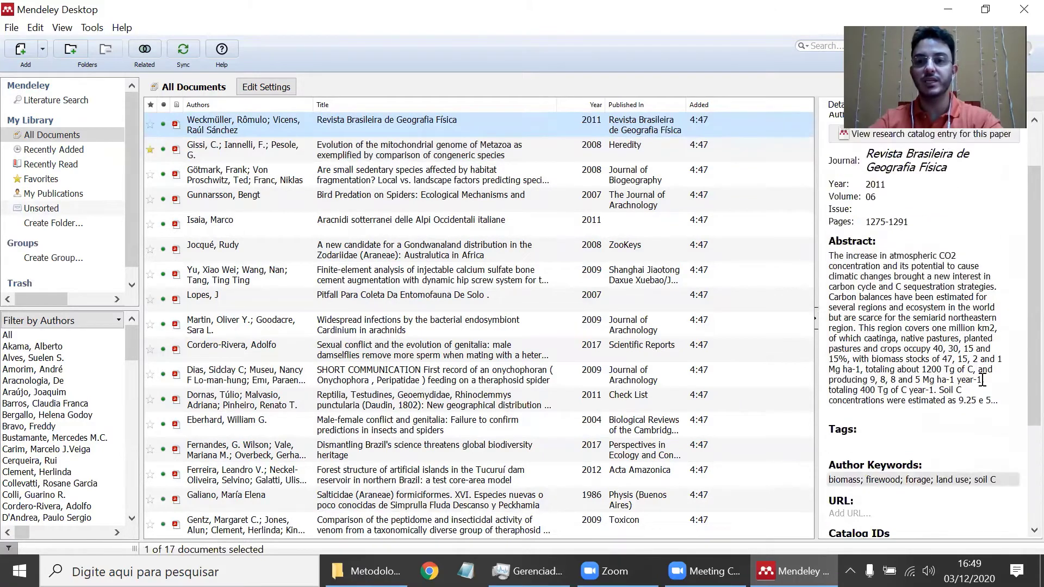
# - Open the Weckmüller entry's attached 1 (1).pdf, showing the Portinho Lake paper
pyautogui.rightClick(231, 128)
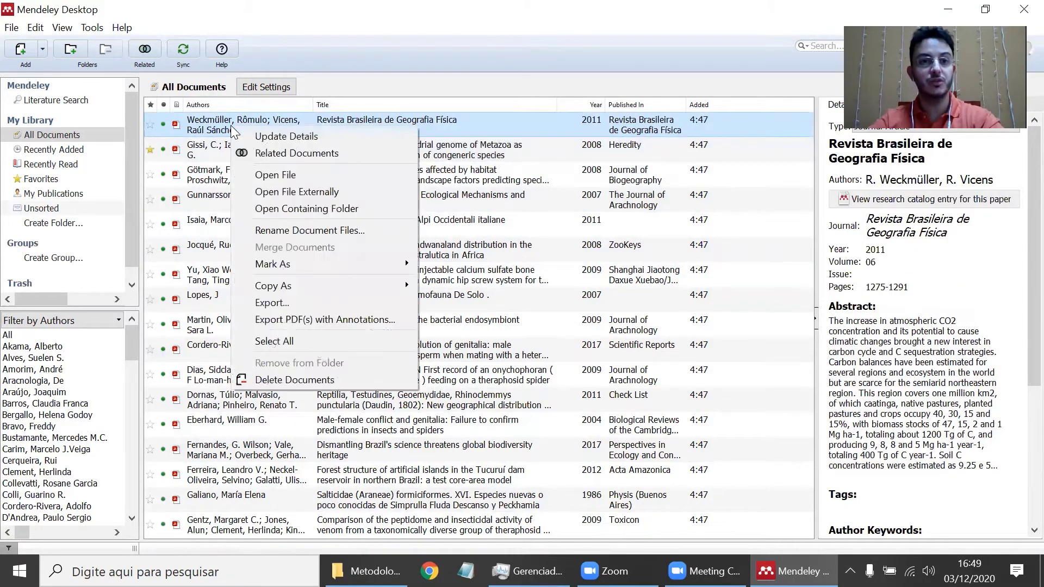
pyautogui.click(296, 136)
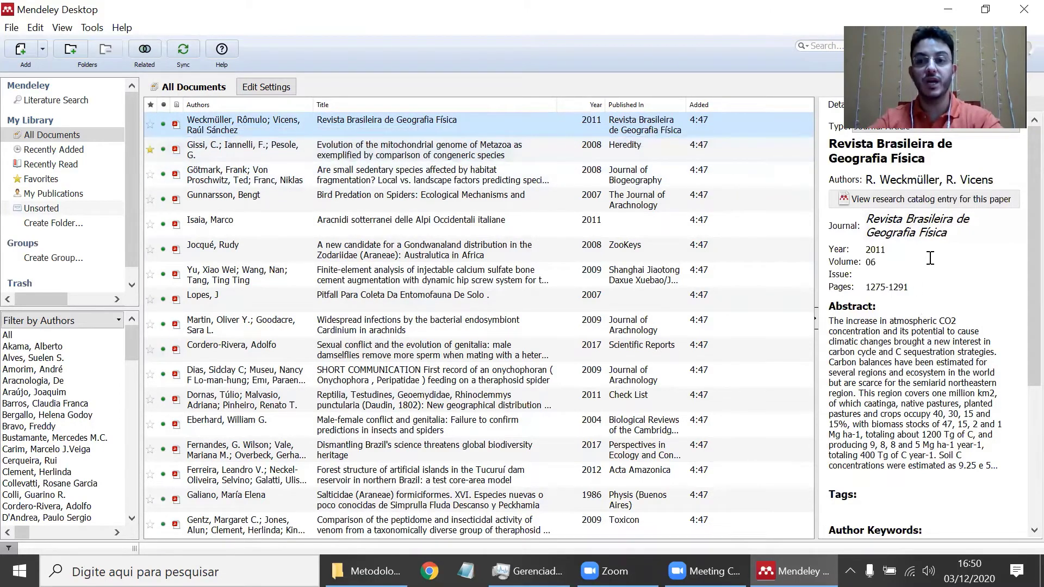
pyautogui.doubleClick(909, 7)
pyautogui.doubleClick(830, 14)
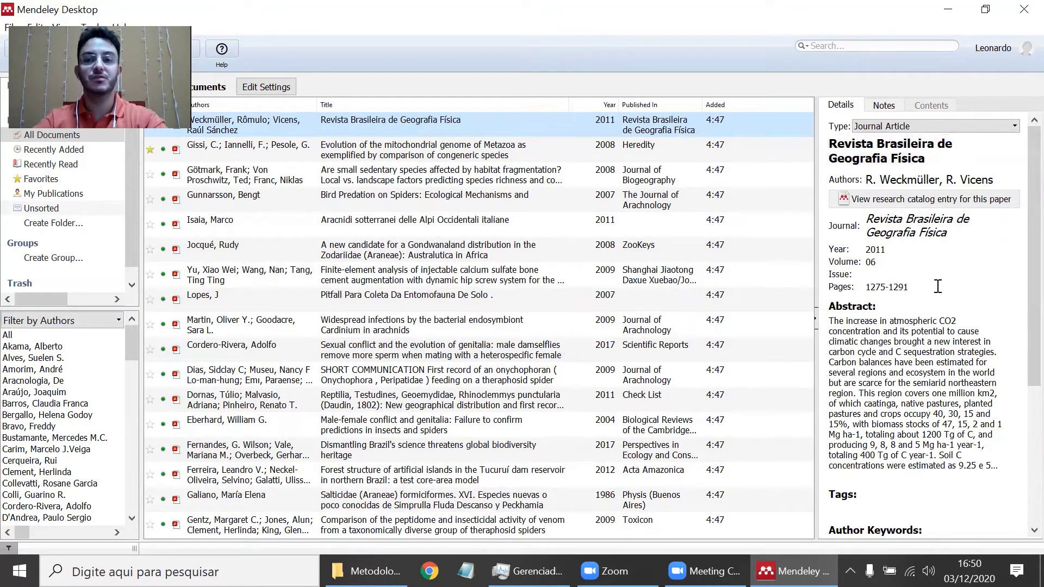
pyautogui.scroll(-3, 931, 282)
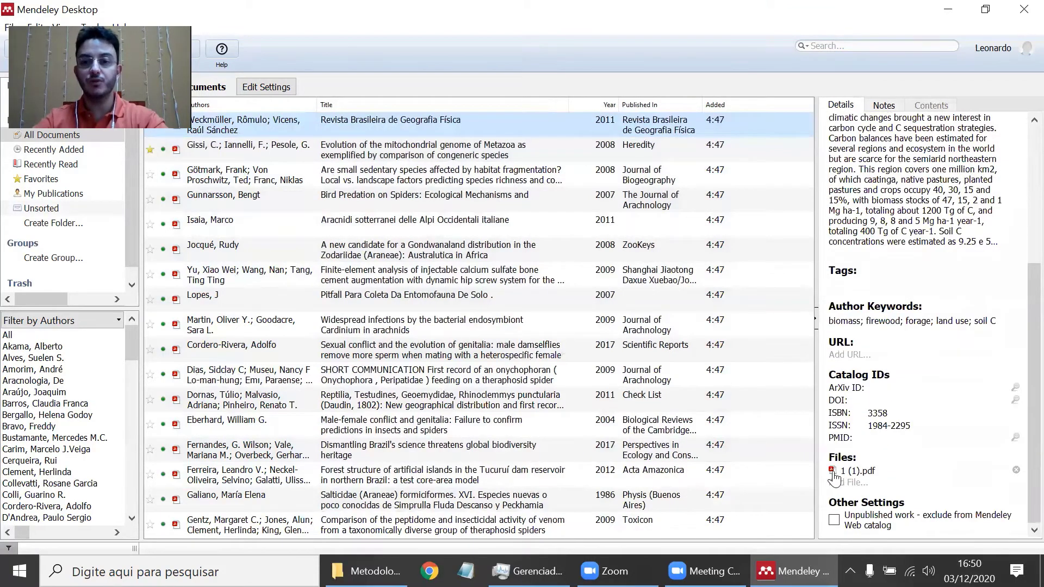
pyautogui.click(840, 481)
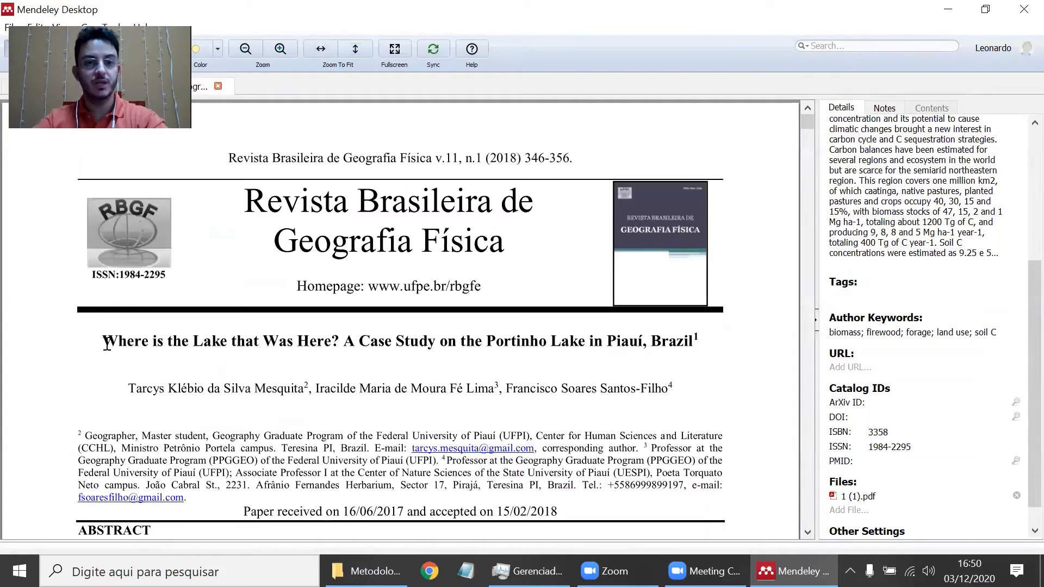
pyautogui.moveTo(100, 341); pyautogui.dragTo(419, 375)
# - Paste the PDF's title 'Where is the Lake that Was Here? A Case Study on the Portinho Lake in Piauí, Brazil' as the entry title
pyautogui.click(177, 352)
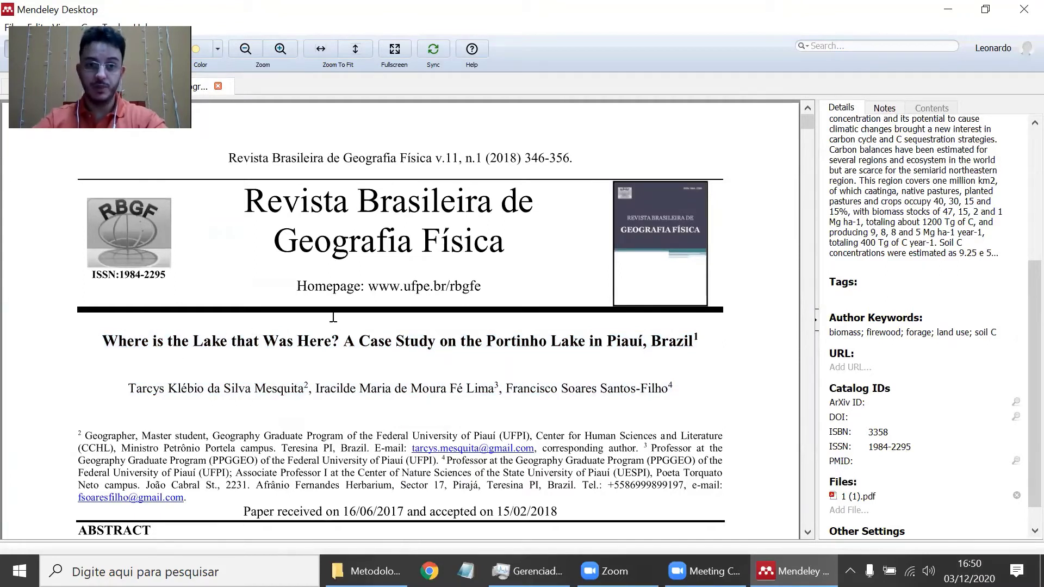
pyautogui.moveTo(676, 330); pyautogui.dragTo(745, 349)
pyautogui.hotkey('ctrl', 'c')
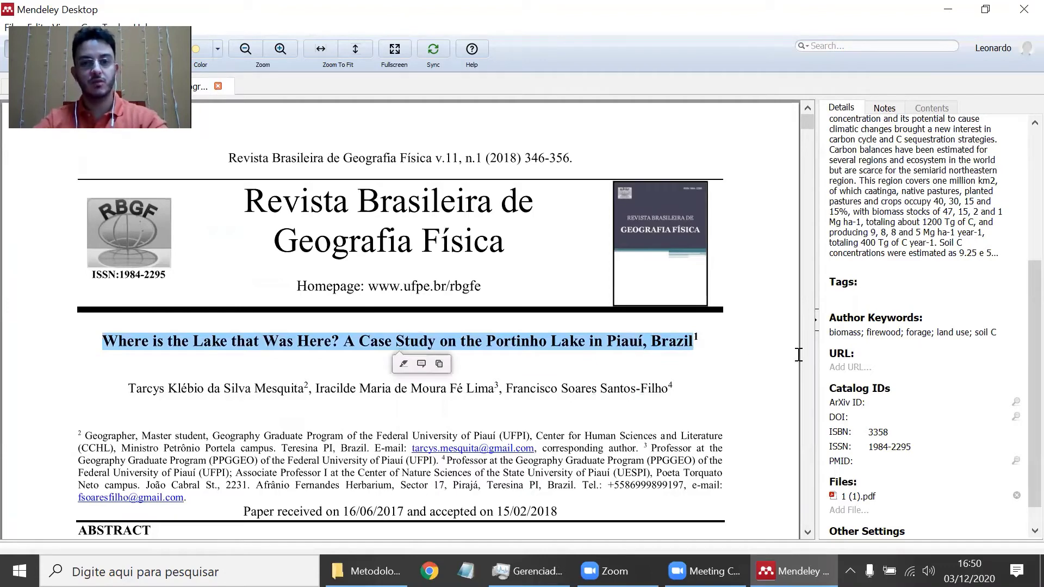
pyautogui.scroll(5, 955, 157)
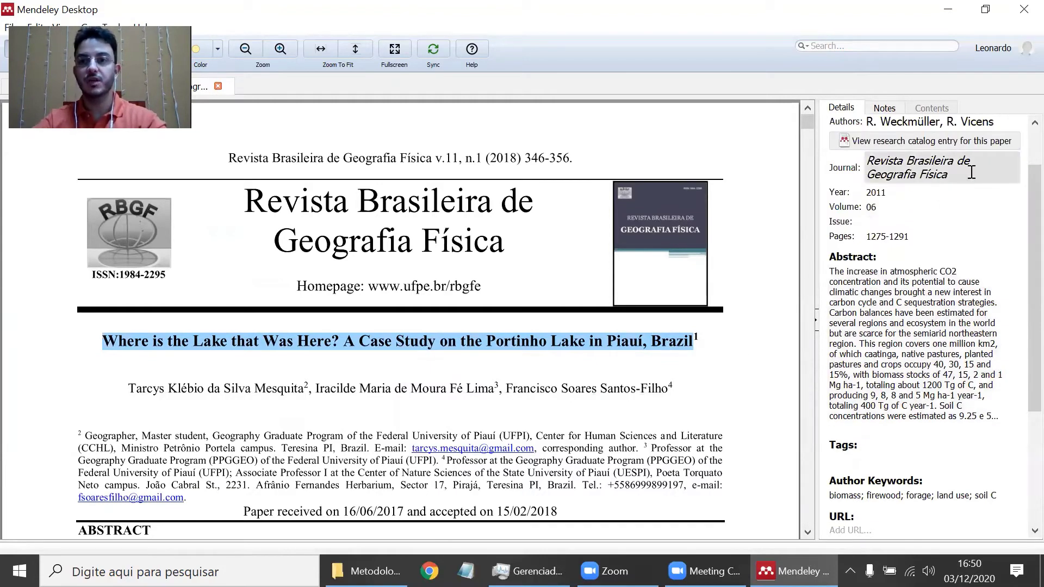
pyautogui.scroll(3, 971, 172)
pyautogui.click(864, 155)
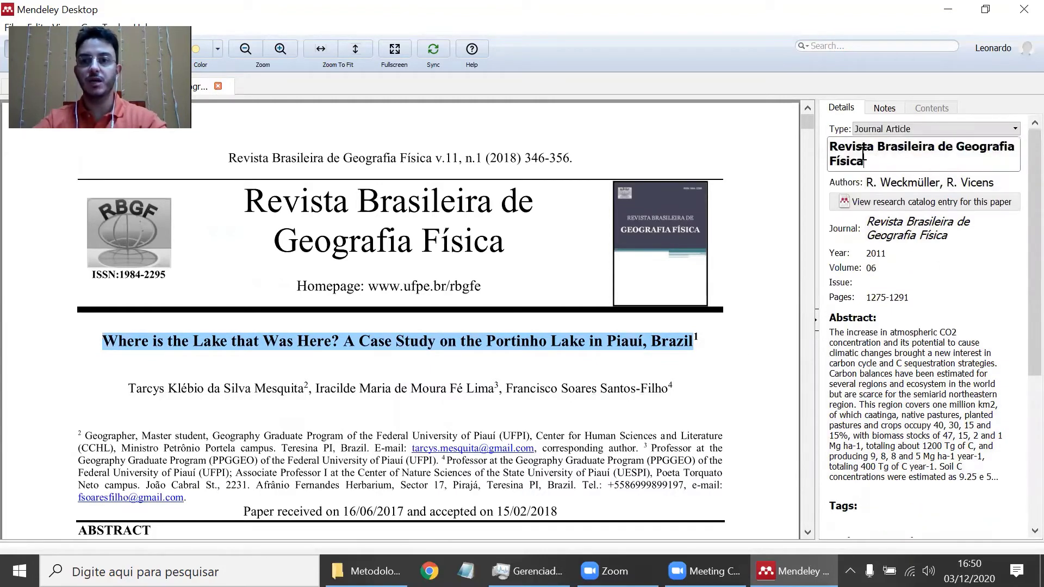
pyautogui.hotkey('ctrl', 'a')
pyautogui.hotkey('ctrl', 'v')
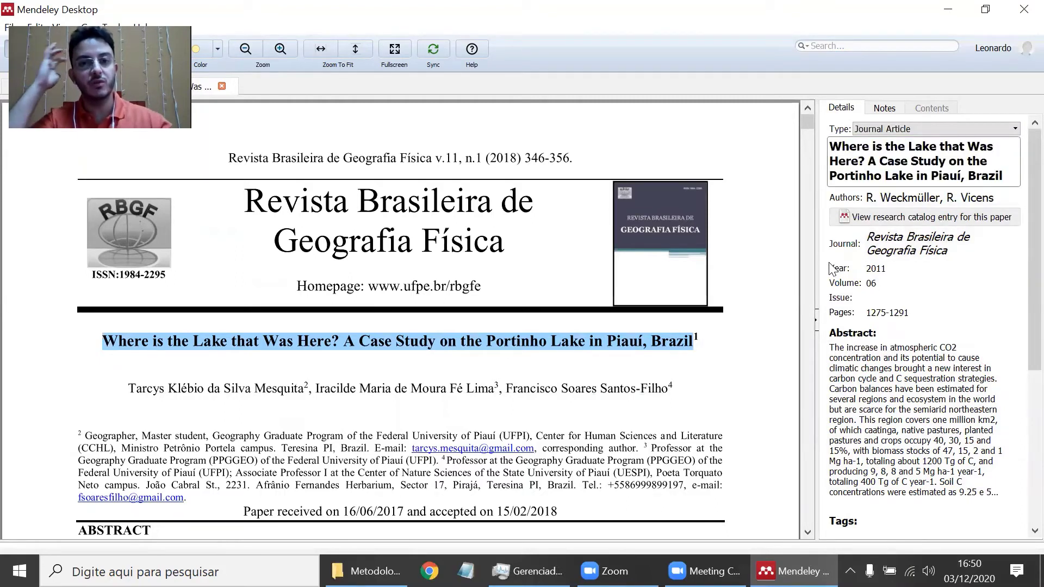
pyautogui.click(781, 248)
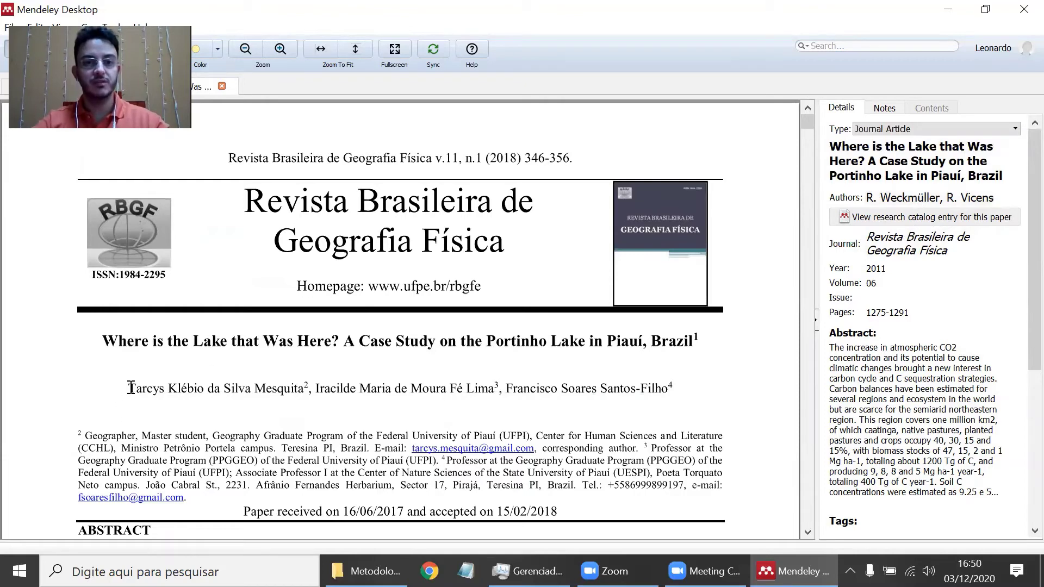
# - Replace the two wrong authors with the first author's name copied from the PDF
pyautogui.moveTo(131, 388); pyautogui.dragTo(304, 390)
pyautogui.hotkey('ctrl', 'c')
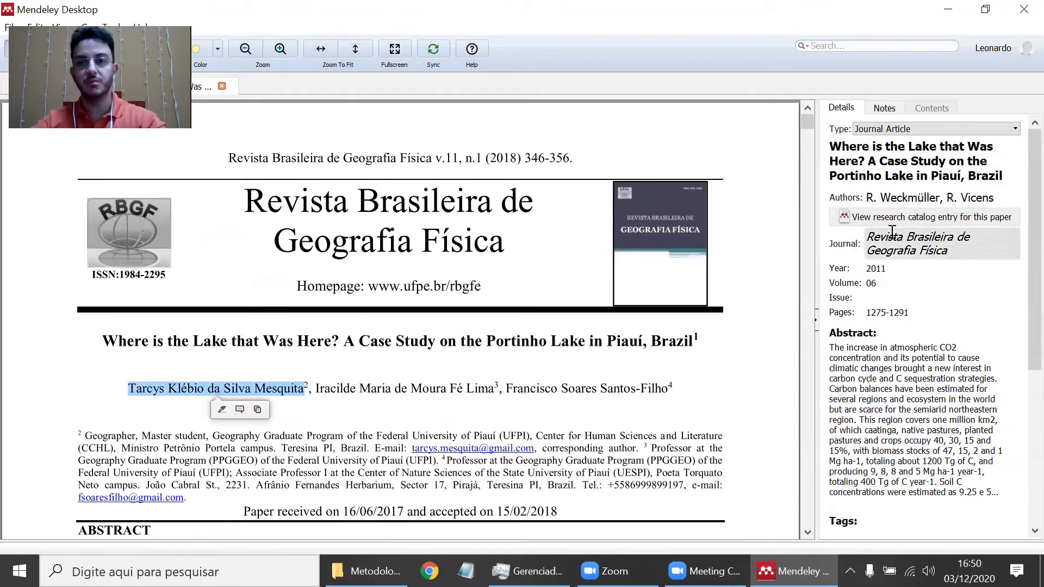
pyautogui.click(919, 199)
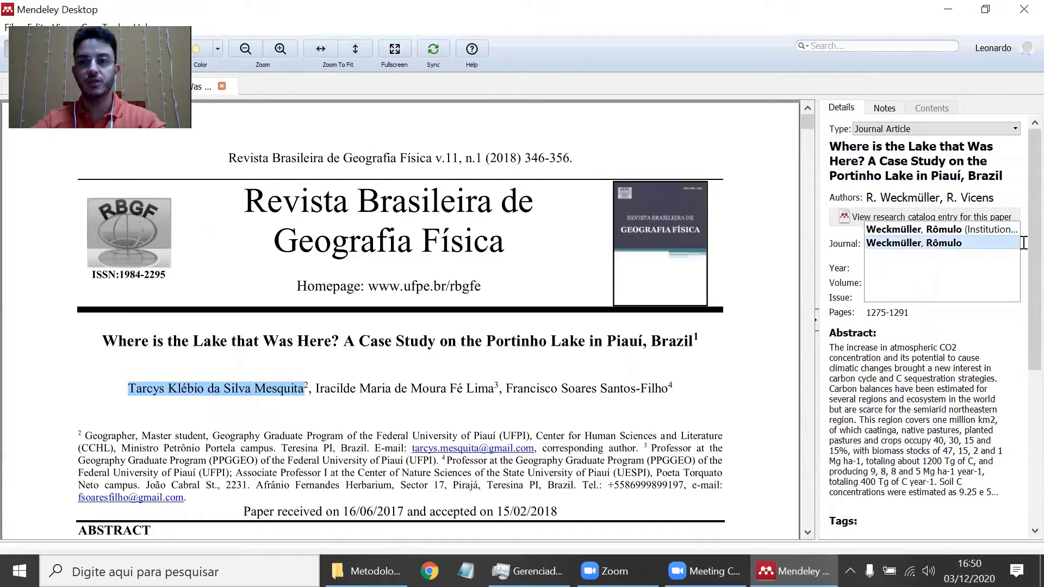
pyautogui.press('BackSpace')
pyautogui.press('BackSpace')
pyautogui.press('BackSpace')
pyautogui.press('BackSpace')
pyautogui.press('BackSpace')
pyautogui.press('BackSpace')
pyautogui.press('BackSpace')
pyautogui.press('BackSpace')
pyautogui.press('BackSpace')
pyautogui.press('BackSpace')
pyautogui.press('BackSpace')
pyautogui.press('BackSpace')
pyautogui.press('BackSpace')
pyautogui.press('BackSpace')
pyautogui.press('BackSpace')
pyautogui.press('BackSpace')
pyautogui.press('BackSpace')
pyautogui.press('BackSpace')
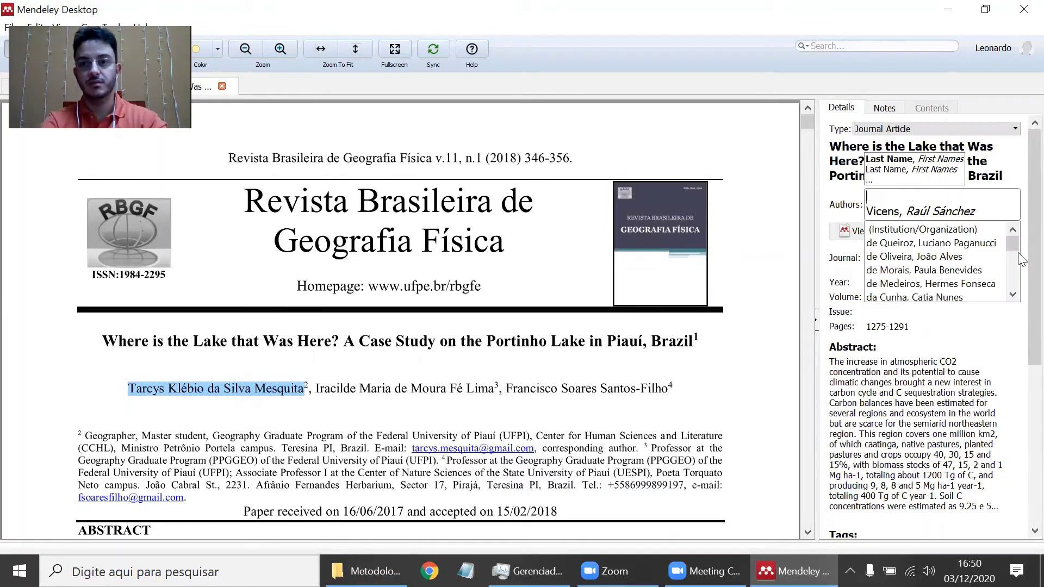
pyautogui.press('Delete')
pyautogui.press('Delete')
pyautogui.press('Delete')
pyautogui.press('Delete')
pyautogui.press('Delete')
pyautogui.press('Delete')
pyautogui.press('Delete')
pyautogui.press('Delete')
pyautogui.press('Delete')
pyautogui.press('Delete')
pyautogui.press('Delete')
pyautogui.press('Delete')
pyautogui.press('Delete')
pyautogui.press('Delete')
pyautogui.press('Delete')
pyautogui.press('Delete')
pyautogui.press('Delete')
pyautogui.press('Delete')
pyautogui.press('Delete')
pyautogui.press('Delete')
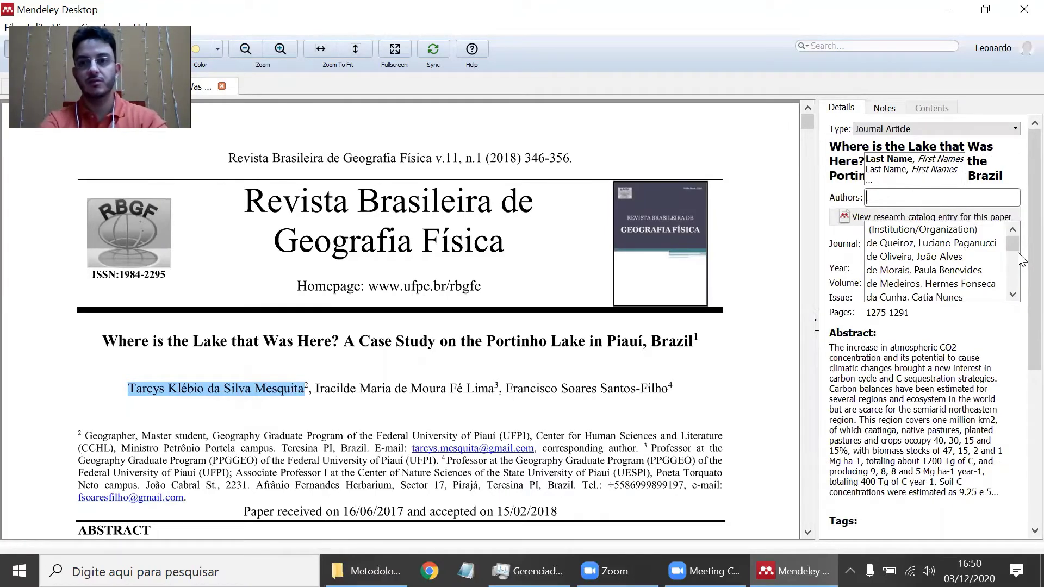
pyautogui.hotkey('ctrl', 'v')
pyautogui.press('Tab')
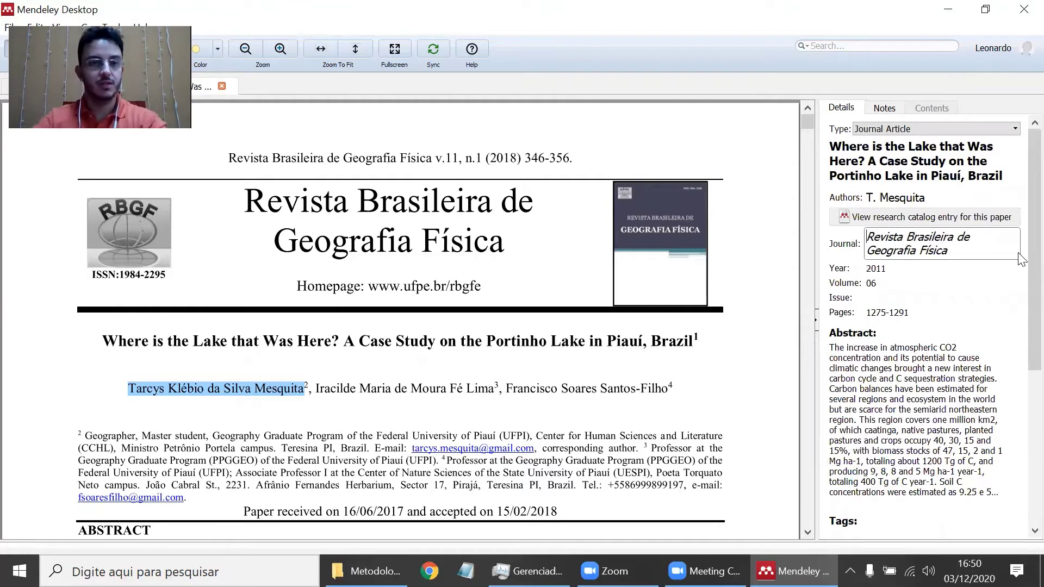
# - Add the PDF's second author on a new line of the author list
pyautogui.click(317, 382)
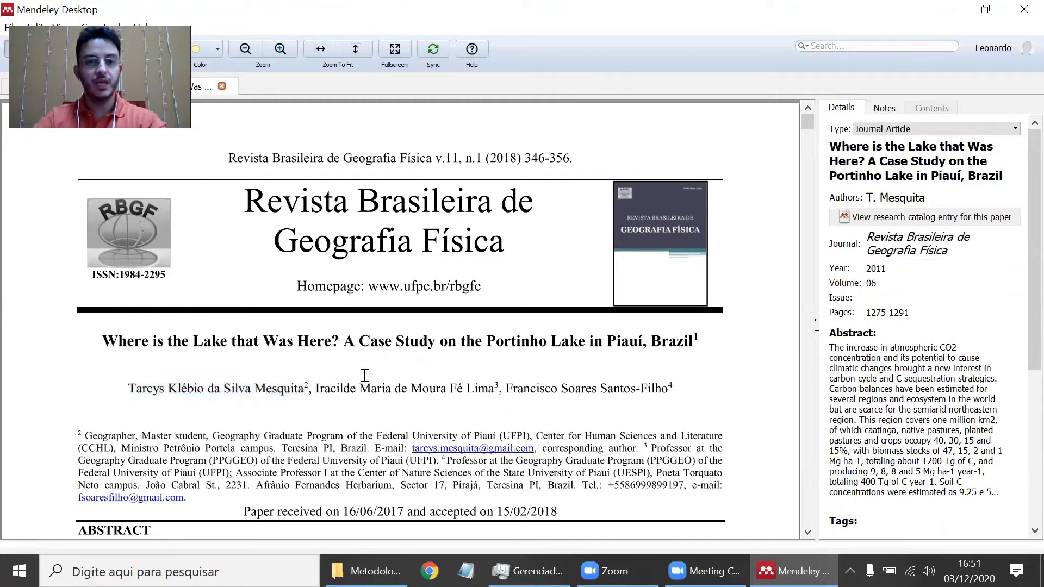
pyautogui.moveTo(464, 382); pyautogui.dragTo(495, 385)
pyautogui.hotkey('ctrl', 'c')
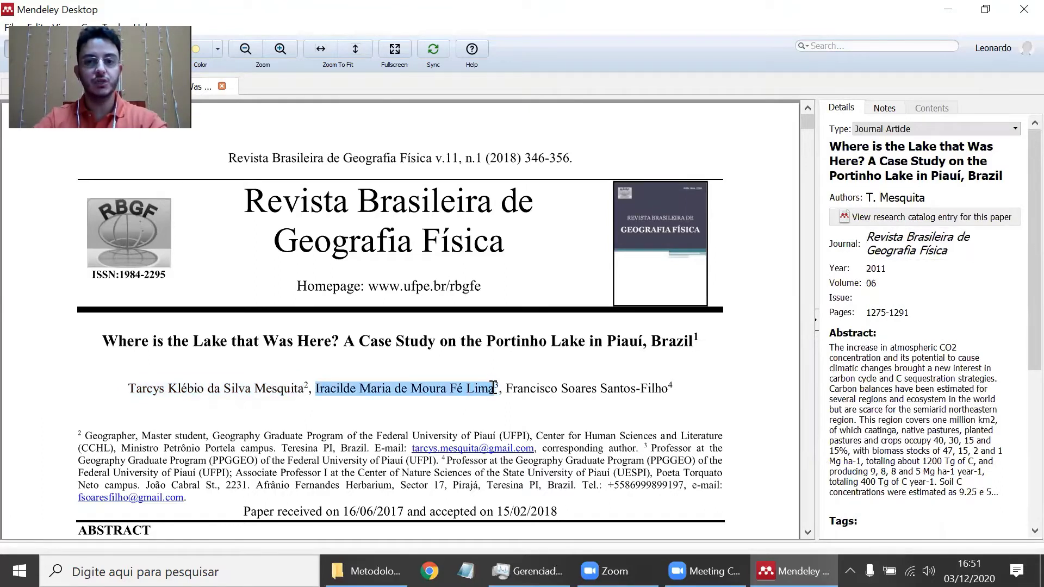
pyautogui.click(952, 199)
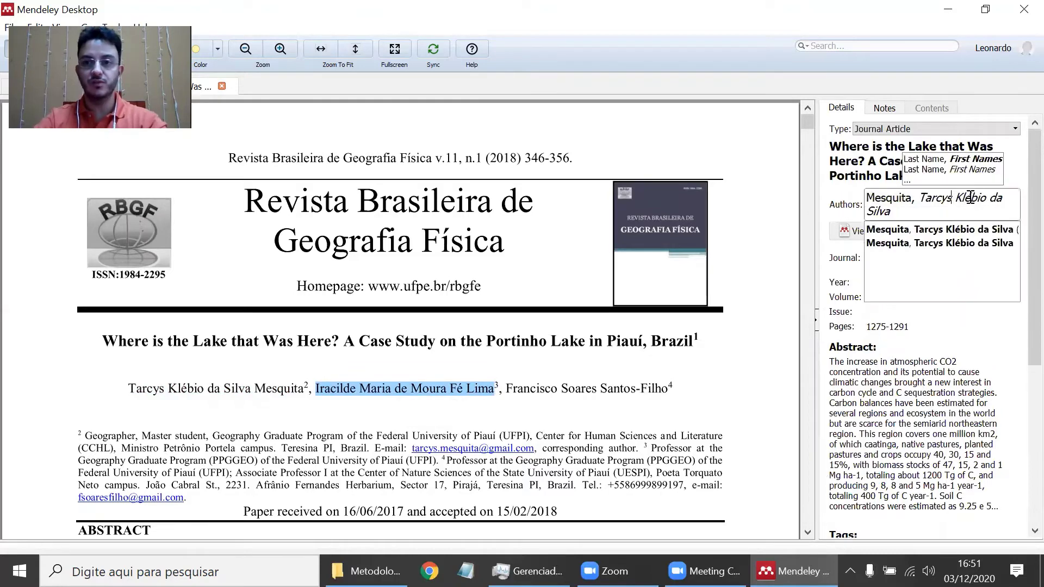
pyautogui.press('Return')
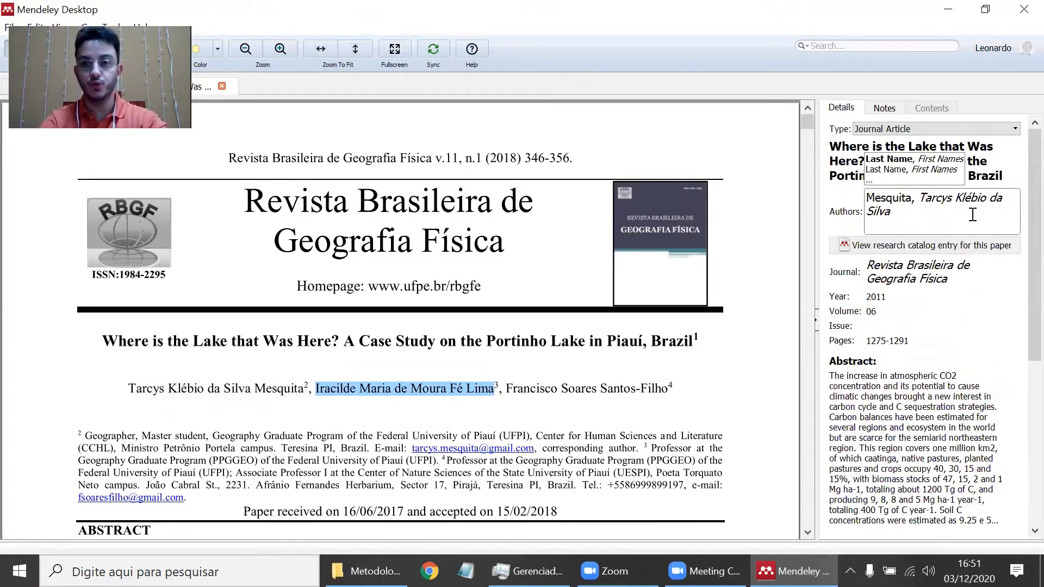
pyautogui.hotkey('ctrl', 'v')
pyautogui.press('Tab')
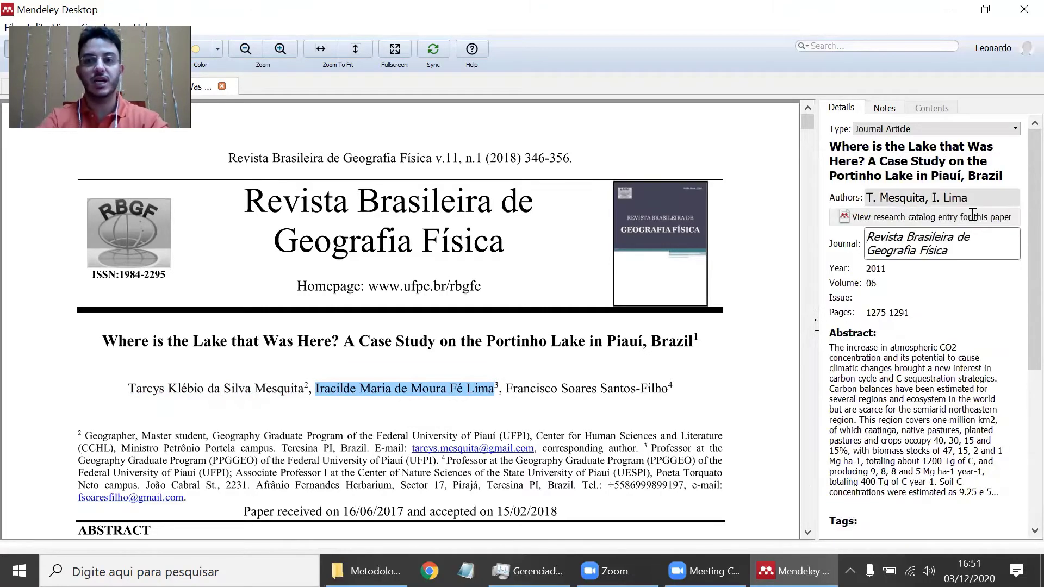
# - Add the PDF's third author, completing the three-author list
pyautogui.moveTo(507, 392); pyautogui.dragTo(666, 391)
pyautogui.hotkey('ctrl', 'c')
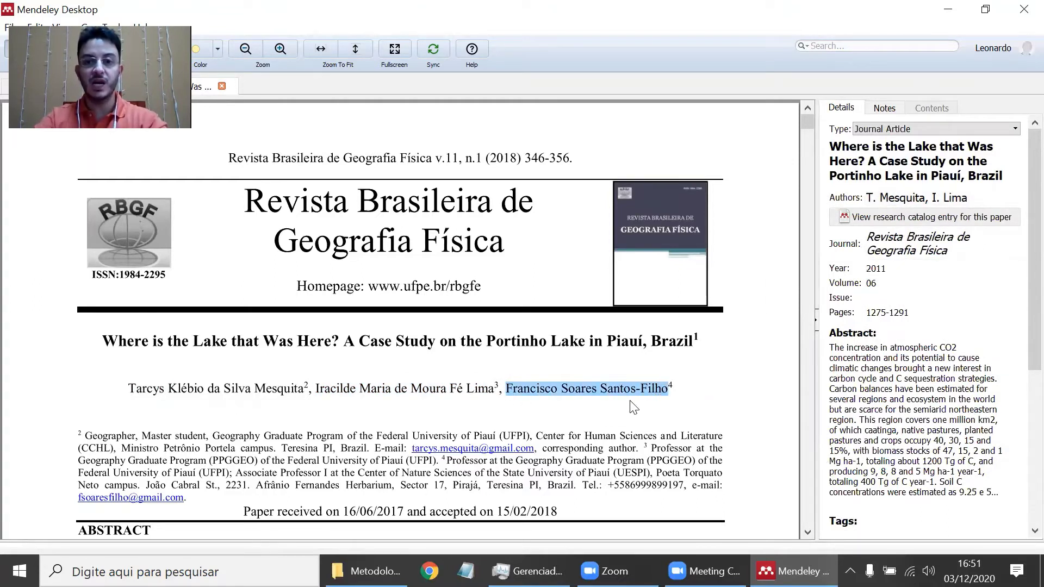
pyautogui.click(629, 409)
pyautogui.click(957, 197)
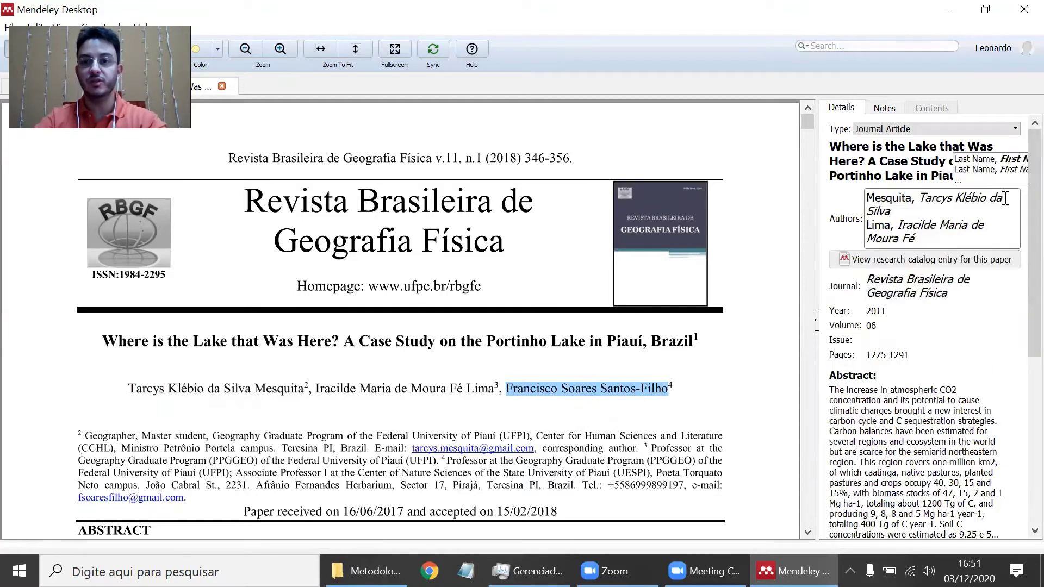
pyautogui.press('Return')
pyautogui.hotkey('ctrl', 'v')
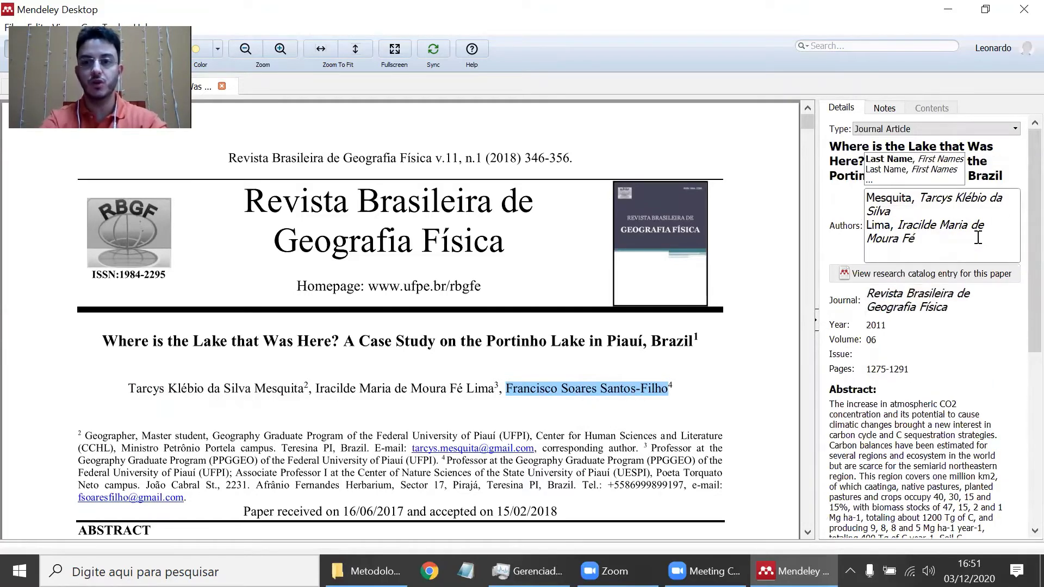
pyautogui.press('Tab')
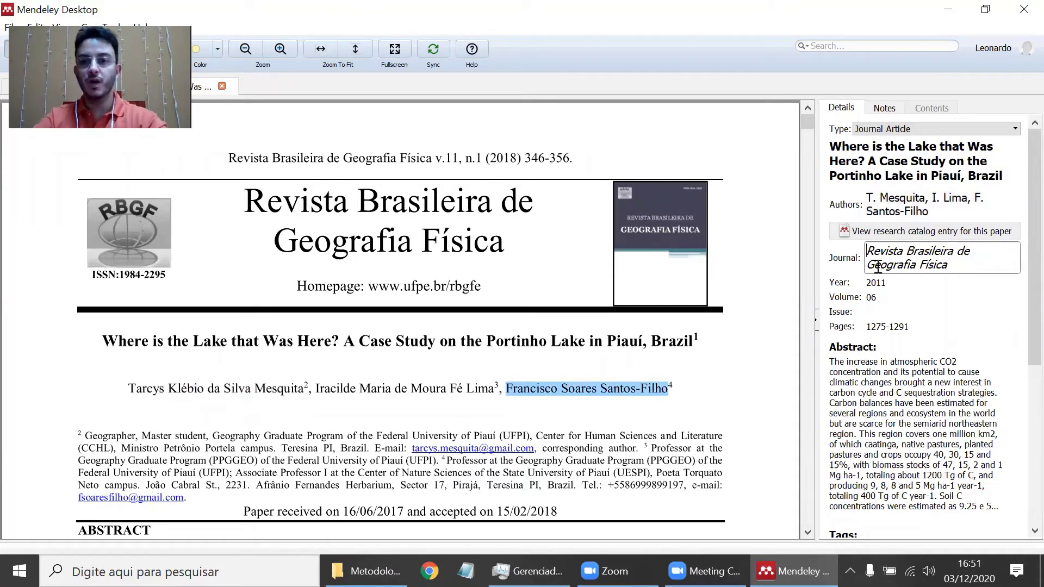
# - Set the entry's year 2018, volume 11, issue 1 and pages 346-356
pyautogui.click(898, 283)
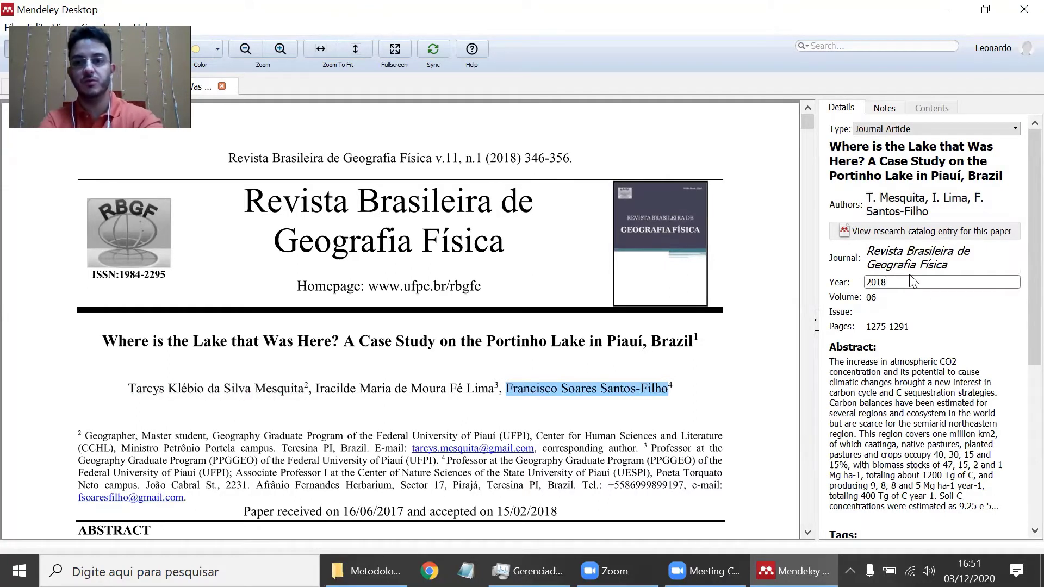
pyautogui.press('Tab')
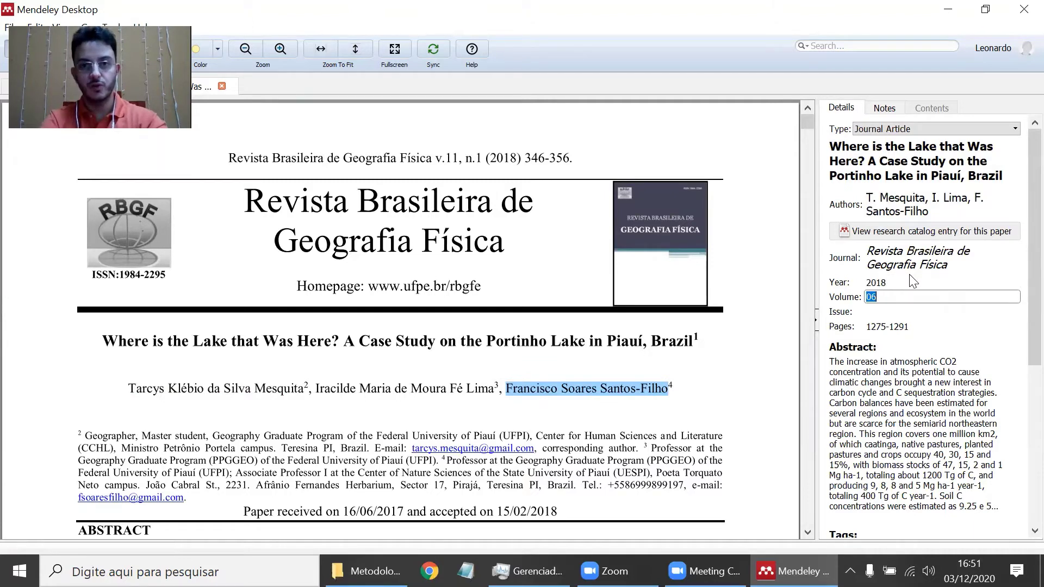
pyautogui.write('11')
pyautogui.press('Tab')
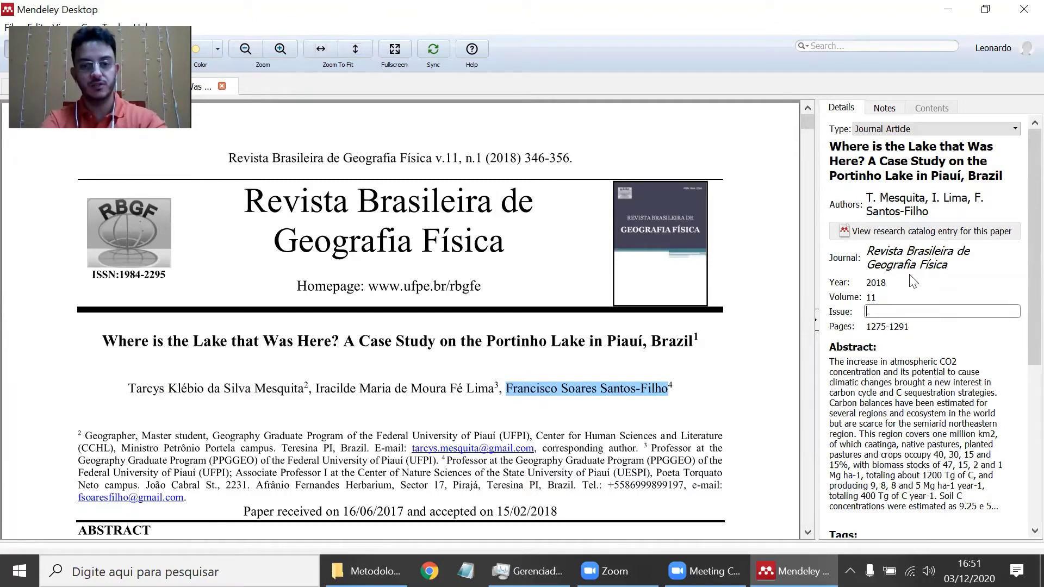
pyautogui.press('Tab')
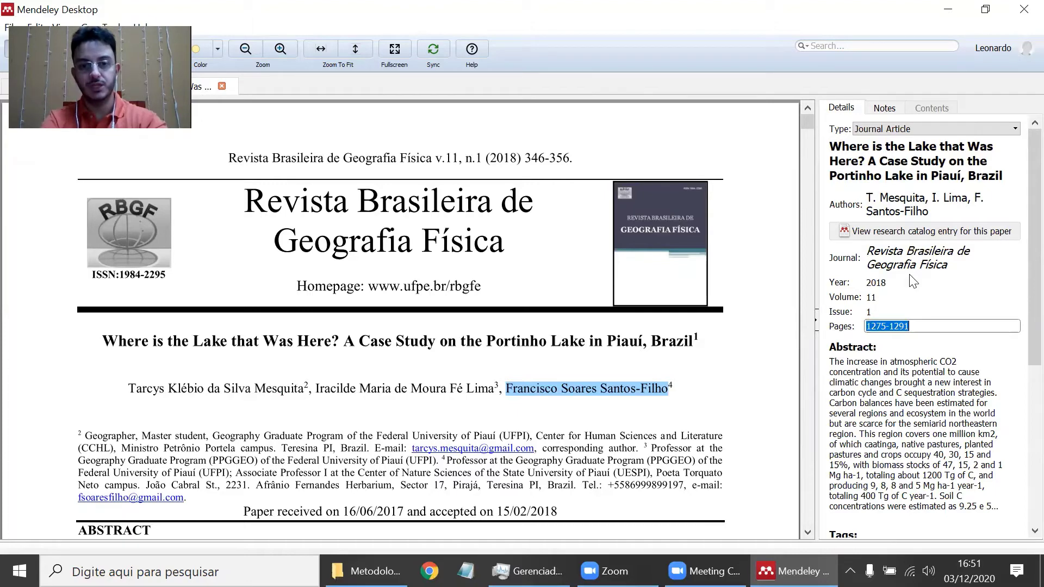
pyautogui.write('346-356')
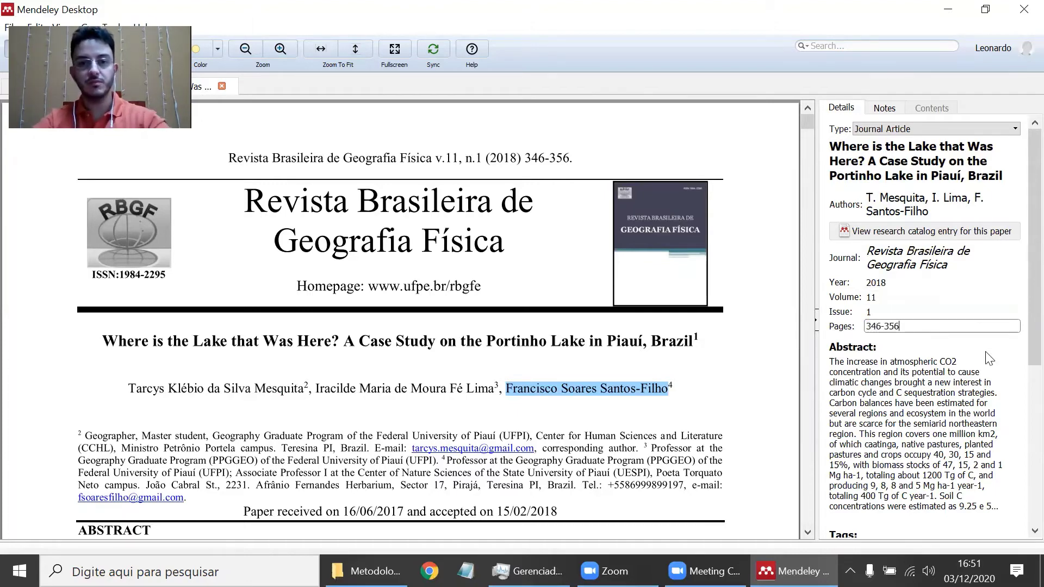
pyautogui.scroll(-2, 741, 345)
# - Delete the lake paper's incorrect abstract
pyautogui.scroll(-1, 727, 338)
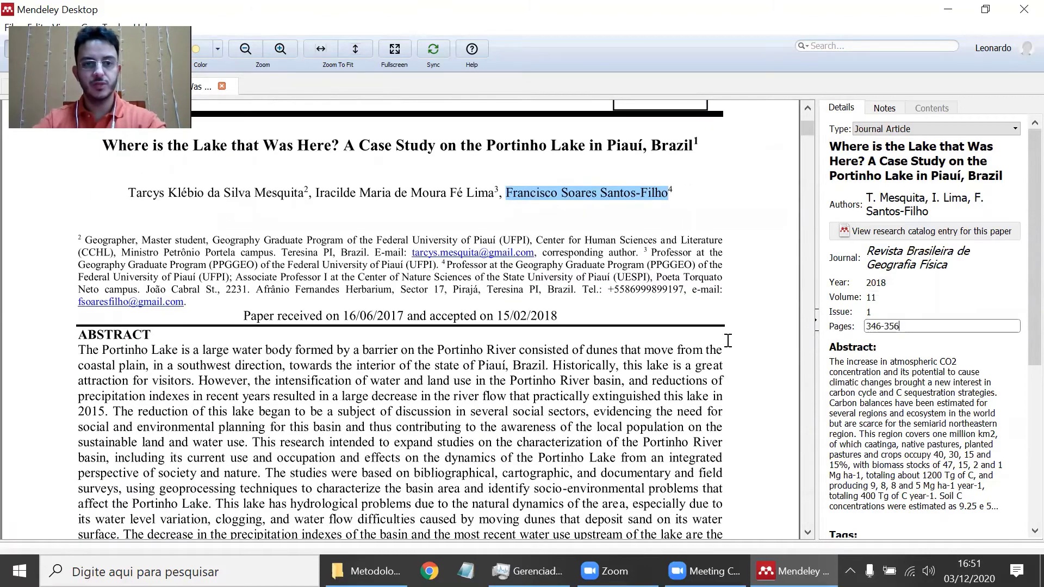
pyautogui.click(975, 402)
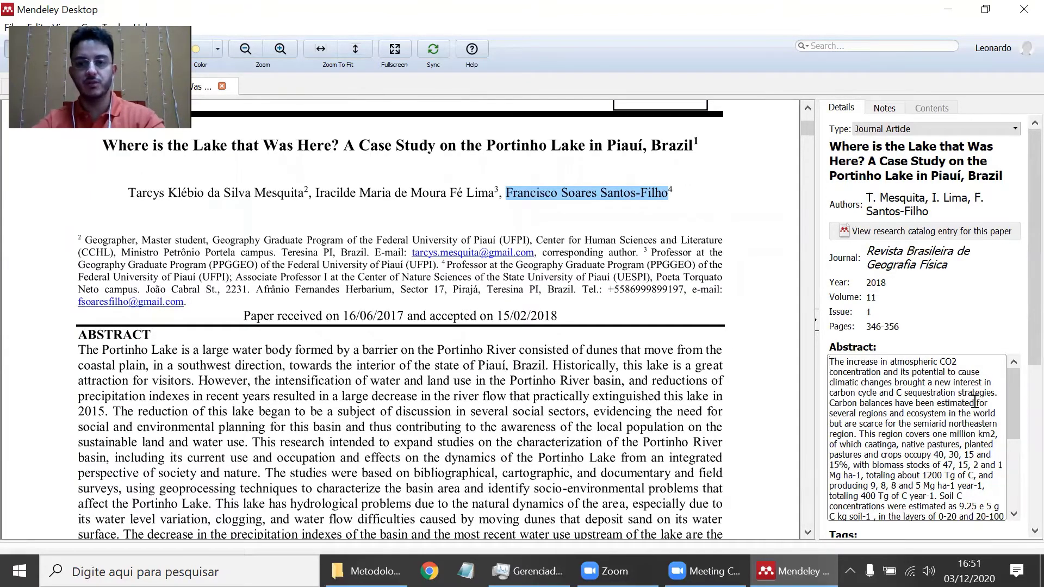
pyautogui.hotkey('ctrl', 'a')
pyautogui.press('Delete')
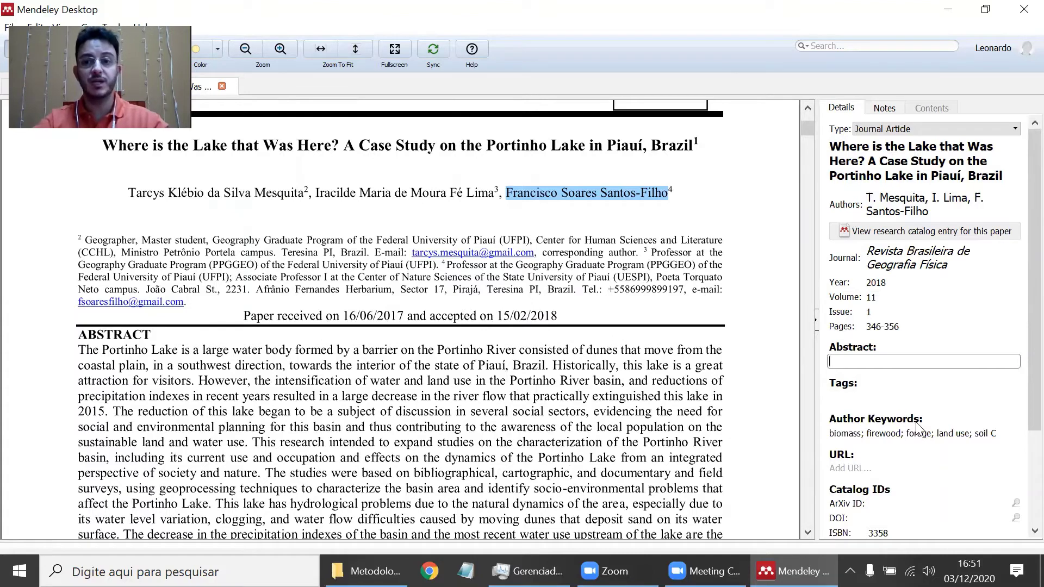
# - Remove the wrong biomass/firewood author keywords, leaving the field empty
pyautogui.scroll(-1, 920, 429)
pyautogui.click(912, 401)
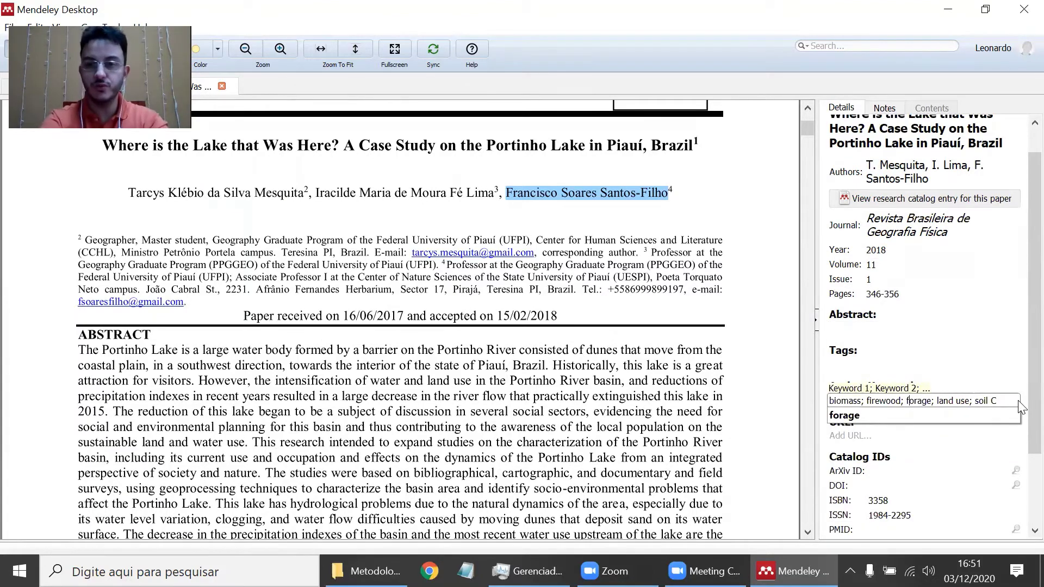
pyautogui.hotkey('shift', 'End')
pyautogui.press('BackSpace')
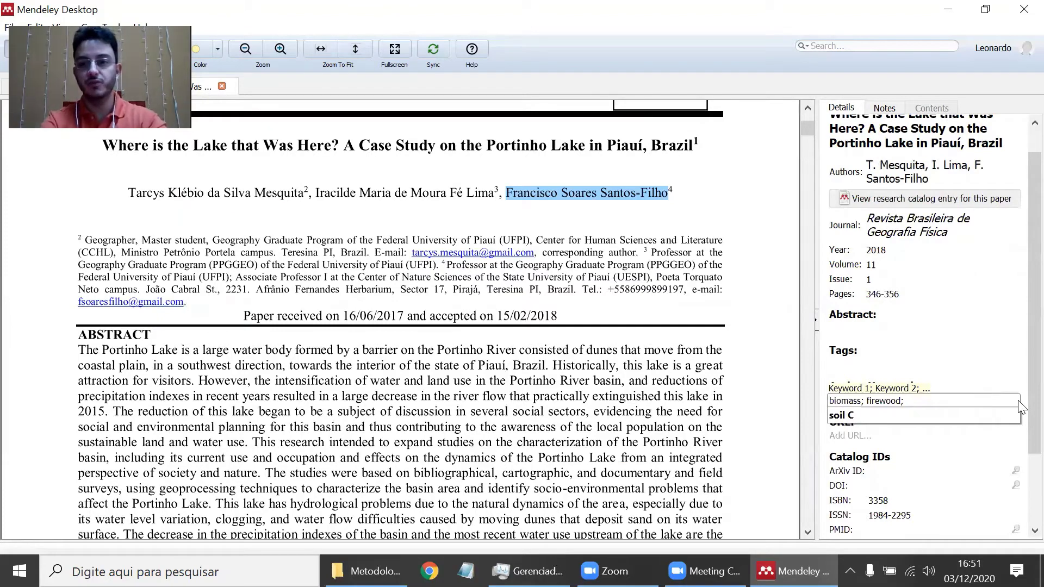
pyautogui.press('BackSpace')
pyautogui.press('BackSpace')
pyautogui.press('BackSpace')
pyautogui.press('BackSpace')
pyautogui.press('BackSpace')
pyautogui.press('BackSpace')
pyautogui.press('BackSpace')
pyautogui.press('BackSpace')
pyautogui.press('BackSpace')
pyautogui.press('BackSpace')
pyautogui.press('BackSpace')
pyautogui.press('BackSpace')
pyautogui.press('BackSpace')
pyautogui.press('BackSpace')
pyautogui.press('BackSpace')
pyautogui.press('BackSpace')
pyautogui.press('BackSpace')
pyautogui.press('BackSpace')
pyautogui.press('BackSpace')
pyautogui.press('BackSpace')
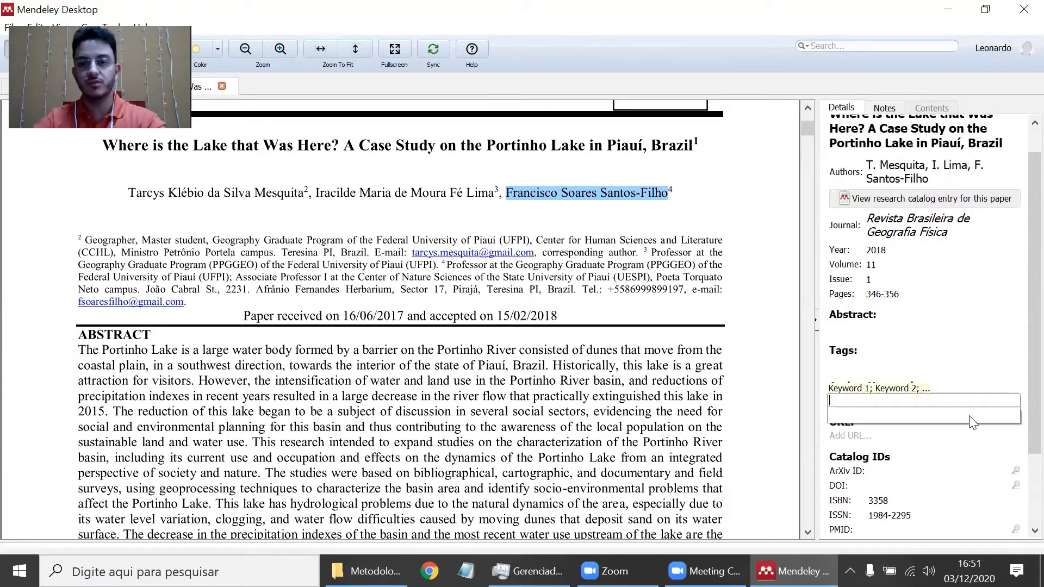
pyautogui.click(763, 205)
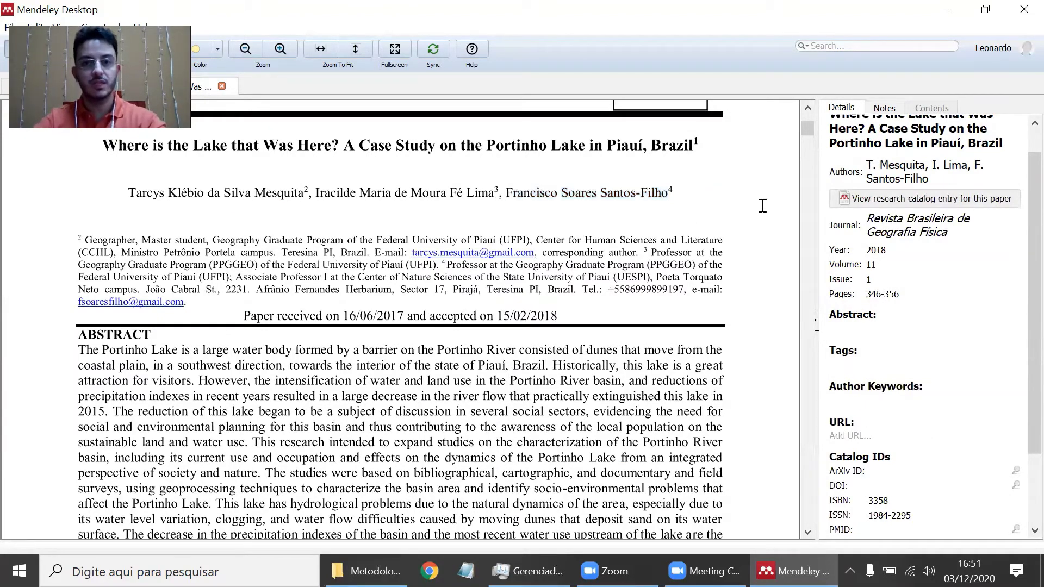
pyautogui.scroll(3, 763, 205)
# - Clear the lake paper's ISBN (3358) and ISSN (1984-2295) catalog IDs
pyautogui.scroll(-10, 435, 342)
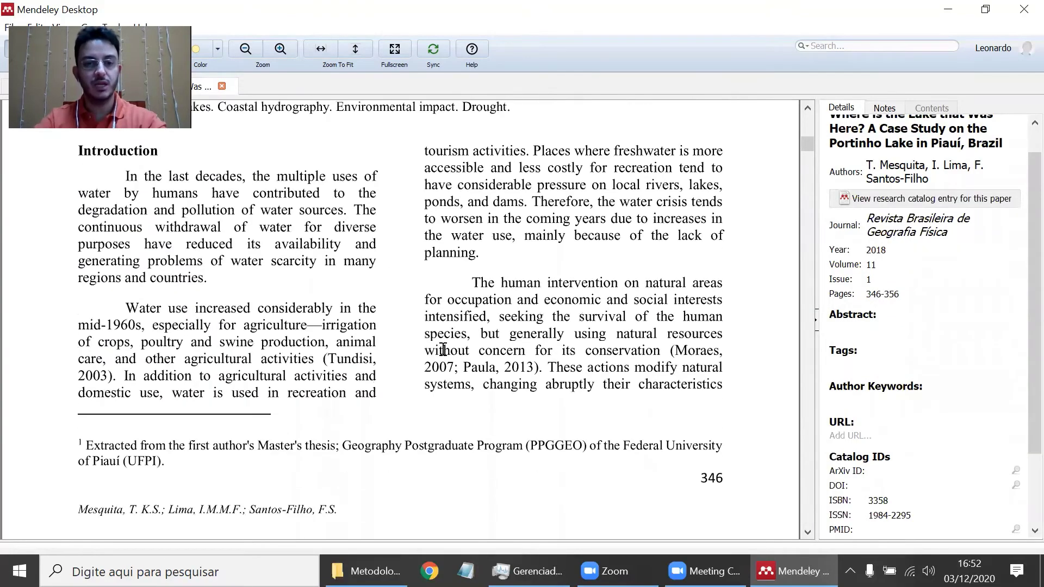
pyautogui.scroll(-5, 393, 391)
pyautogui.scroll(-5, 505, 400)
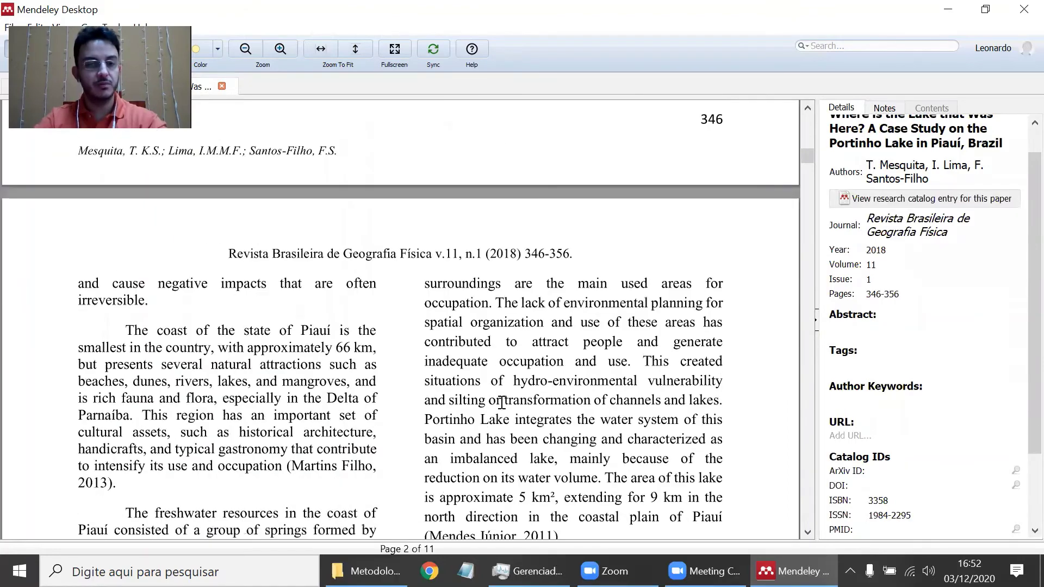
pyautogui.scroll(-4, 505, 401)
pyautogui.scroll(-2, 904, 380)
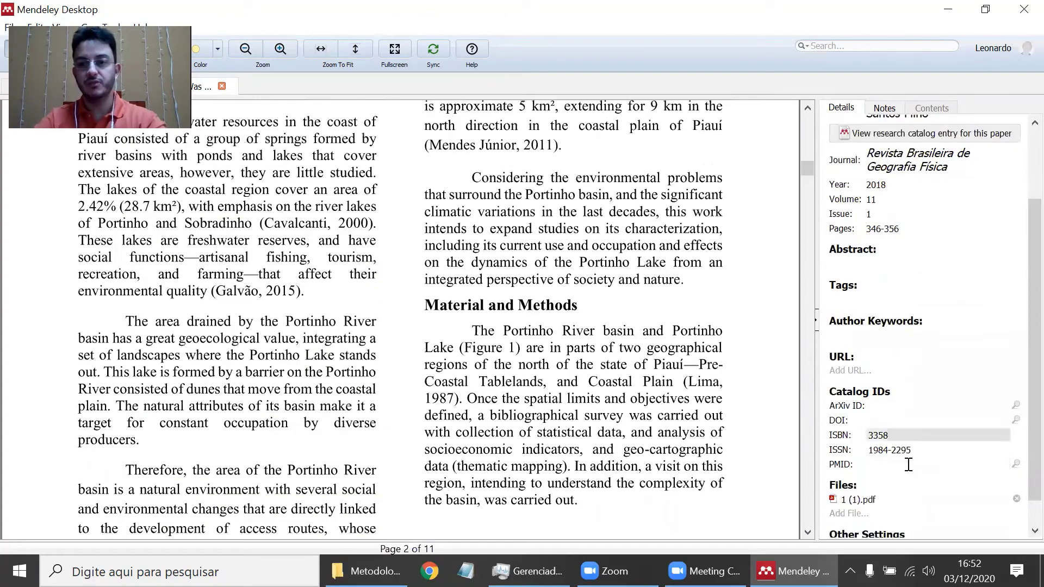
pyautogui.click(904, 435)
pyautogui.press('Delete')
pyautogui.press('Tab')
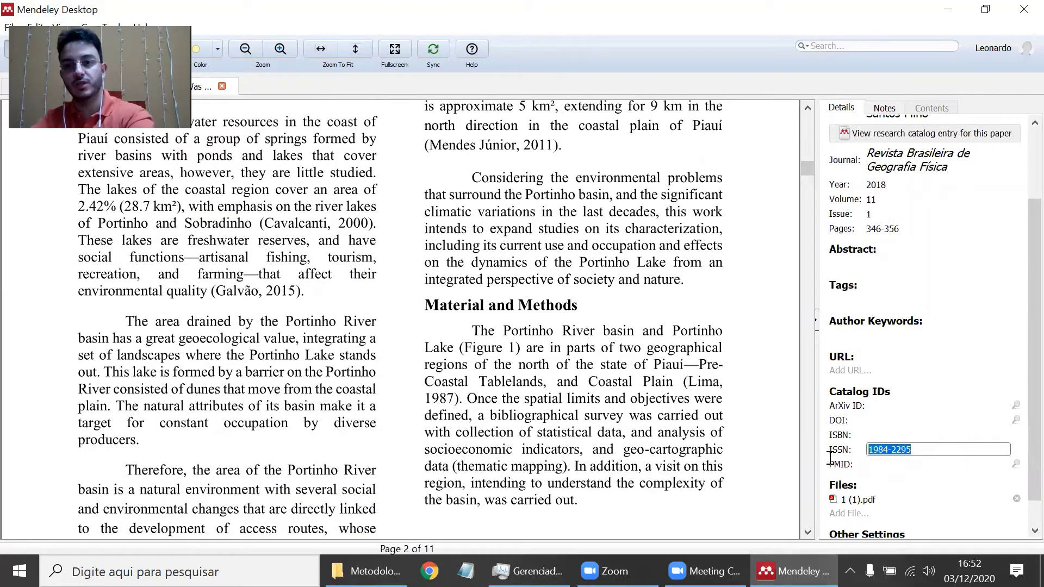
pyautogui.press('Delete')
pyautogui.press('Return')
pyautogui.scroll(-3, 765, 368)
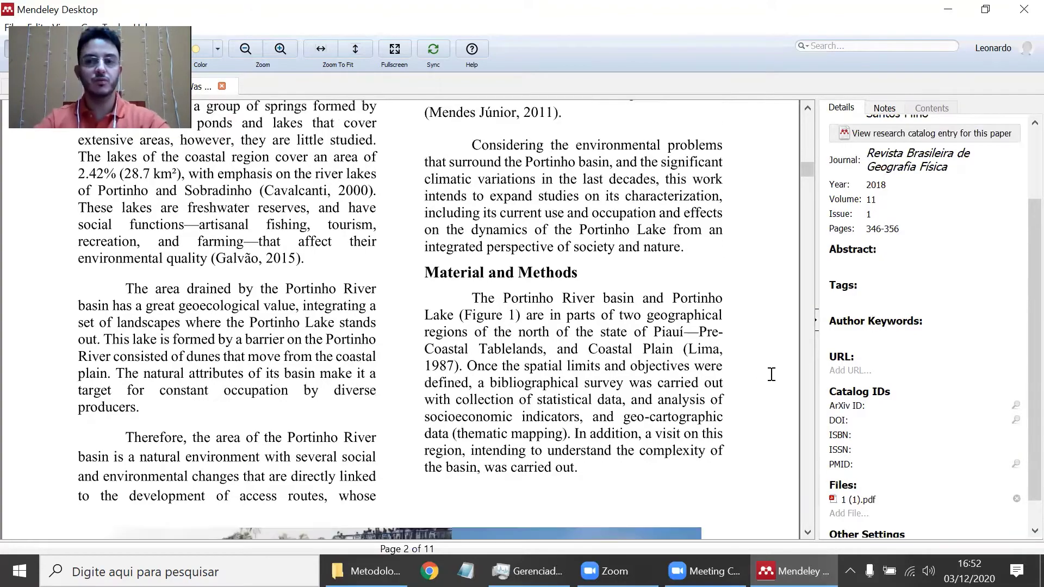
pyautogui.scroll(13, 769, 373)
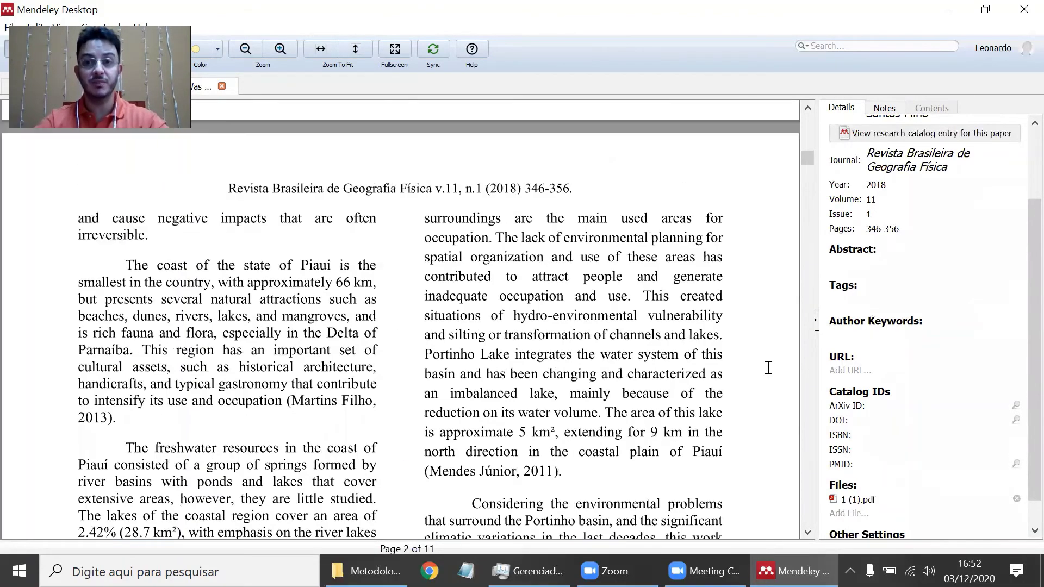
pyautogui.scroll(10, 774, 359)
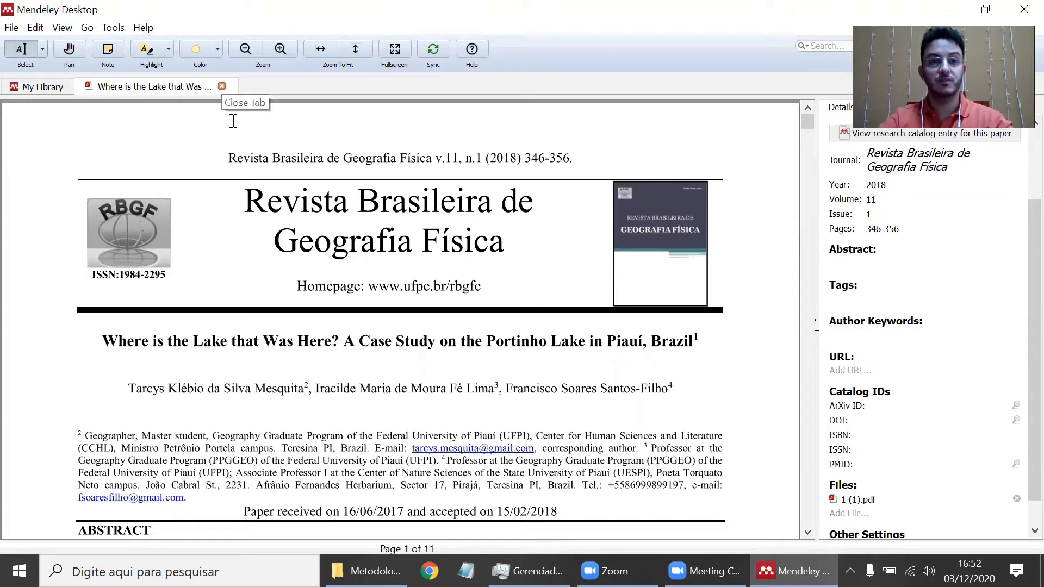
# - Back in the library, star the lake paper as a favourite and select the 1986 Salticidae entry
pyautogui.click(222, 85)
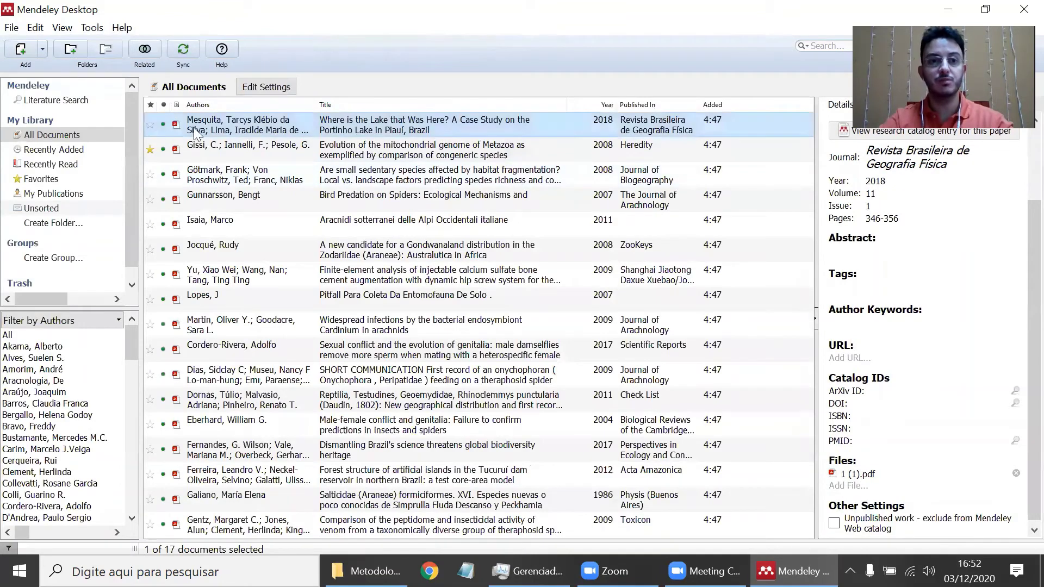
pyautogui.click(147, 124)
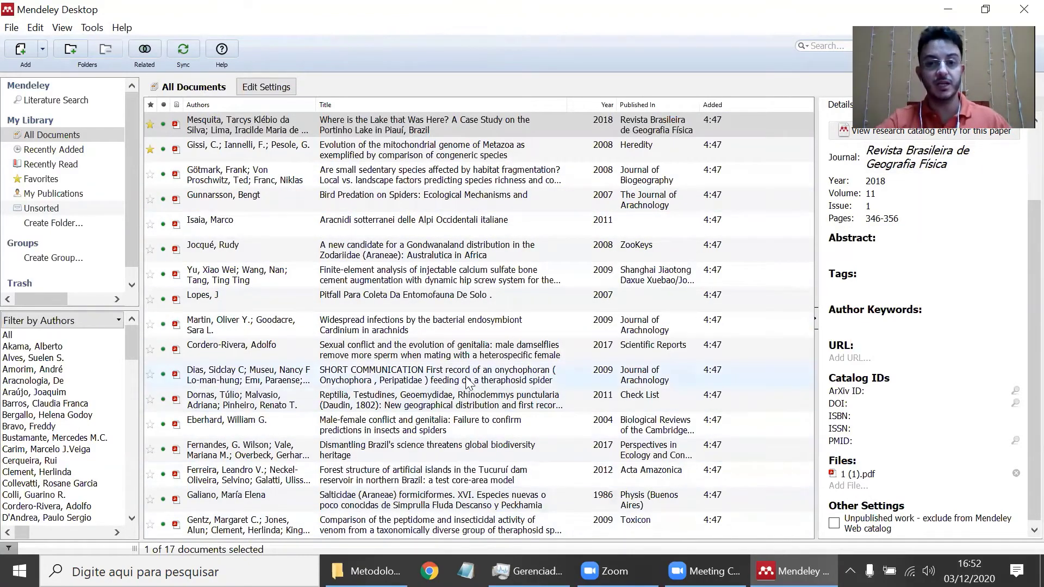
pyautogui.click(430, 507)
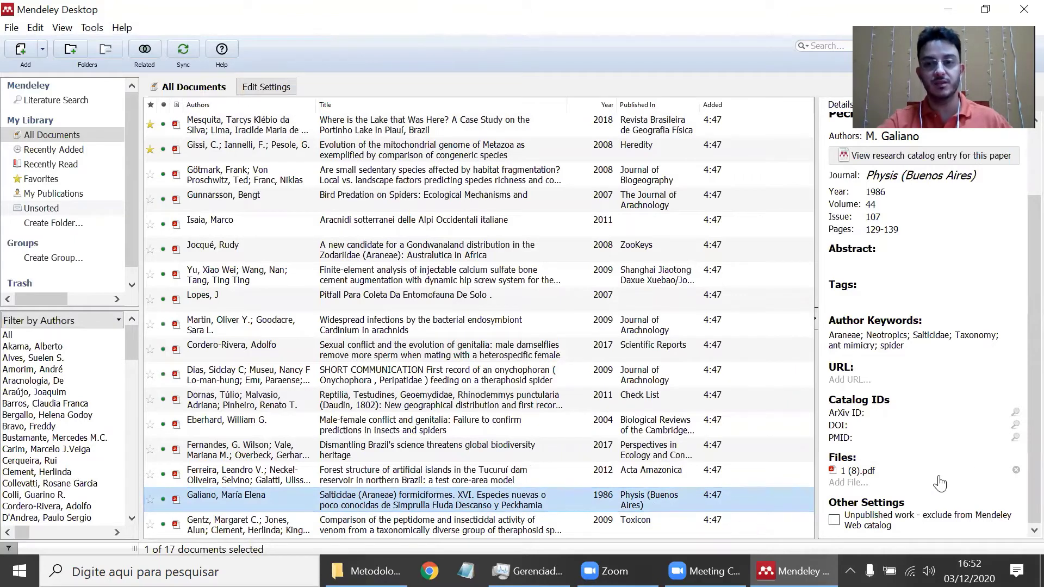
# - Open the Salticidae paper's PDF, 1 (8).pdf, and select its title text
pyautogui.click(855, 472)
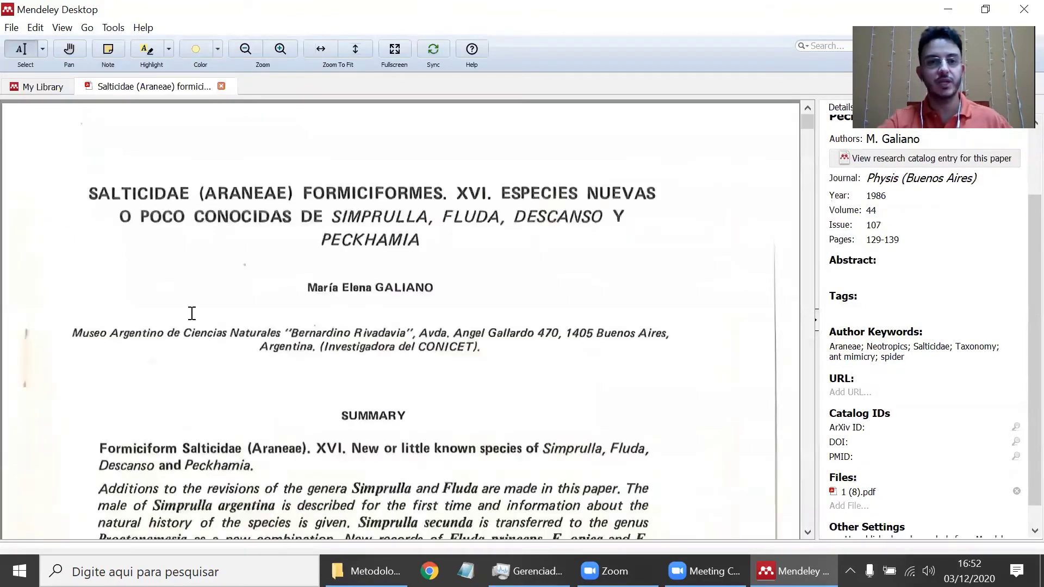
pyautogui.moveTo(110, 192); pyautogui.dragTo(410, 243)
pyautogui.scroll(4, 897, 300)
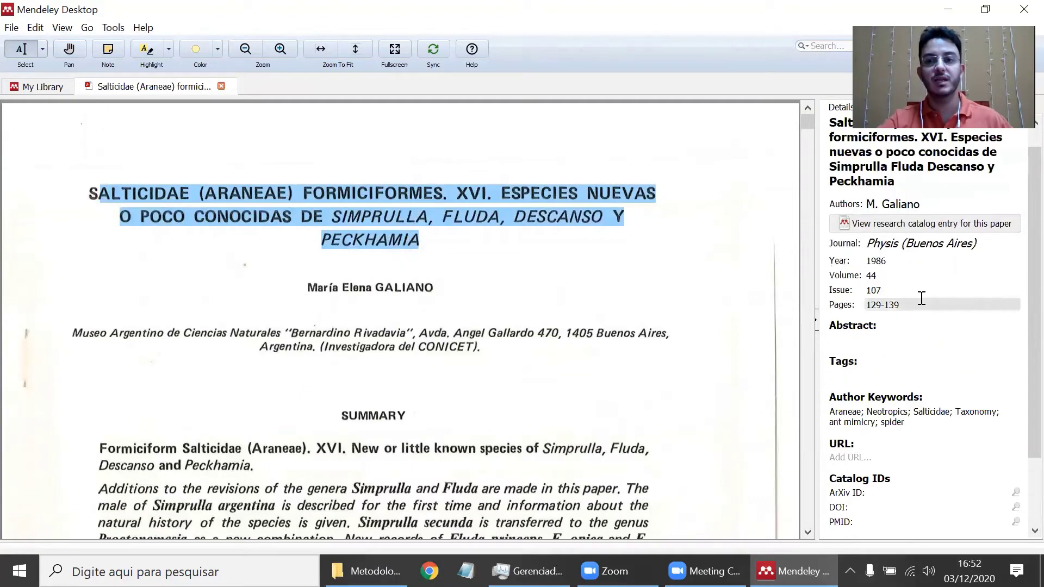
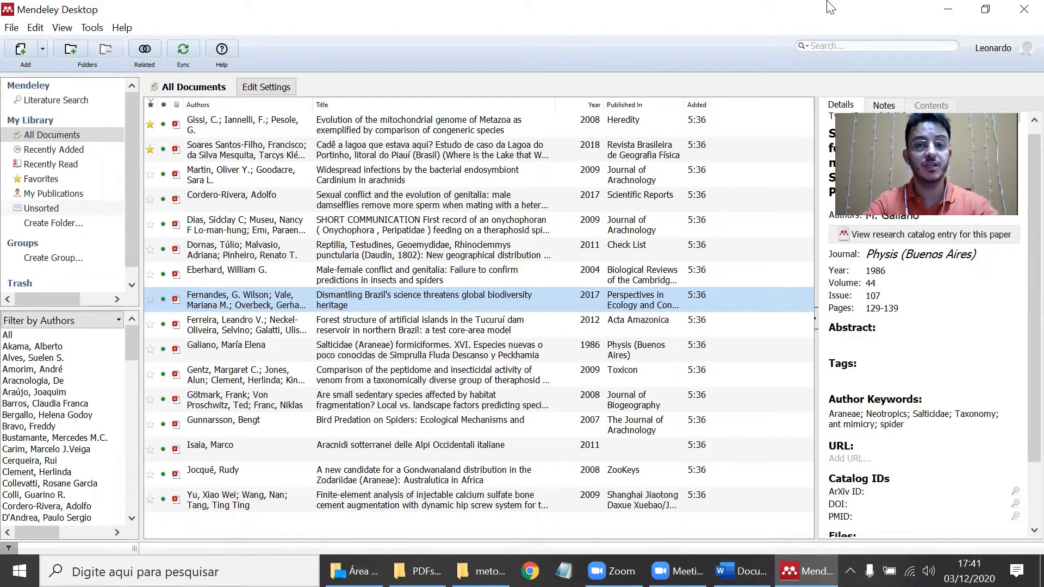
pyautogui.click(482, 571)
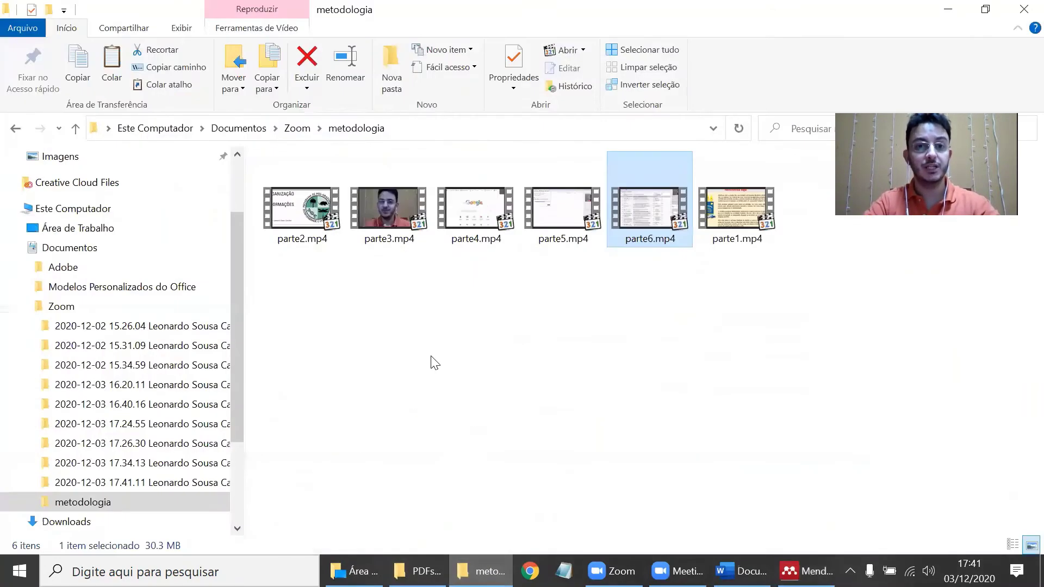
pyautogui.click(418, 571)
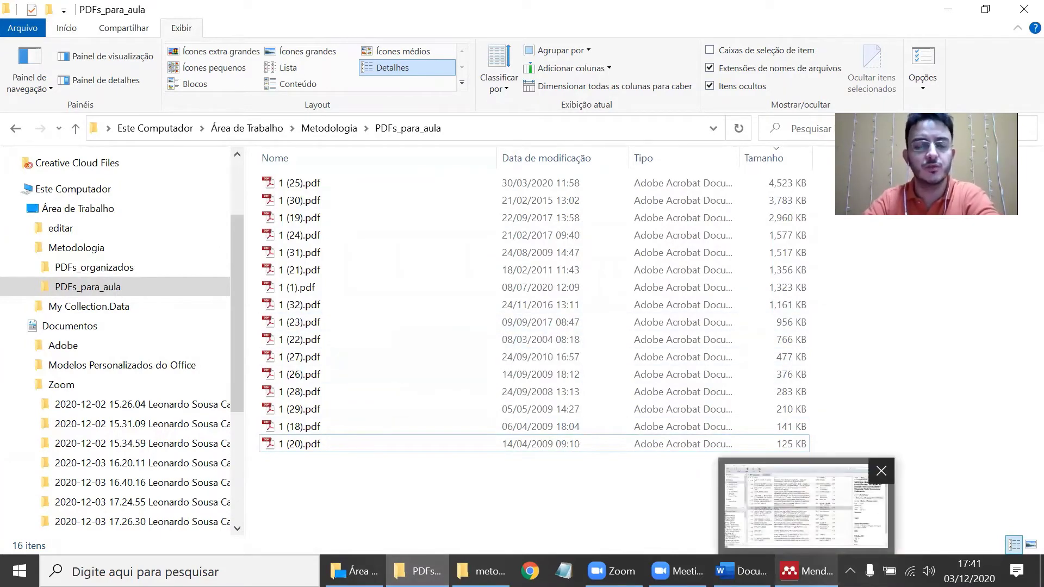
pyautogui.click(806, 571)
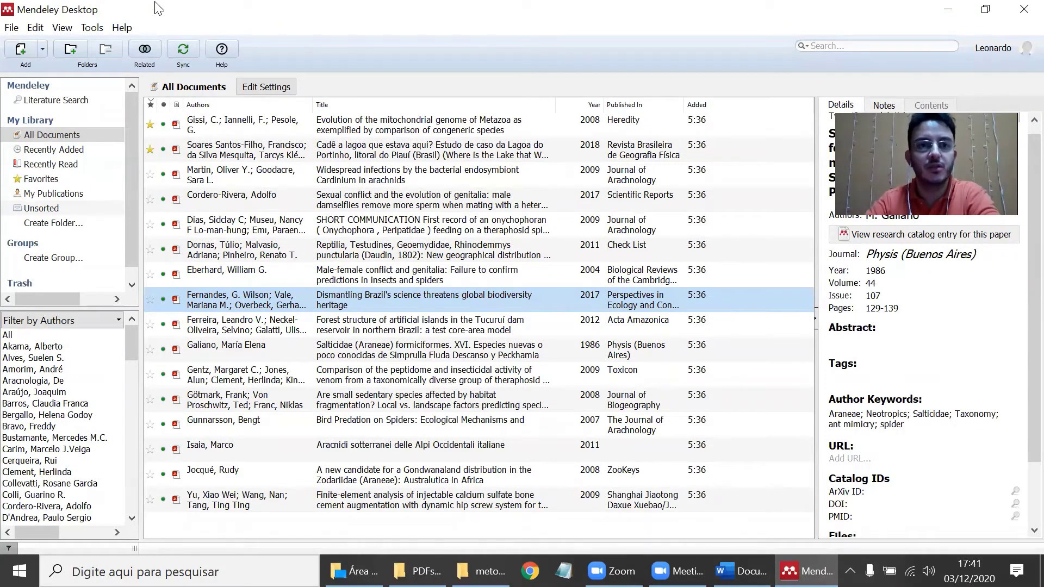
pyautogui.click(87, 29)
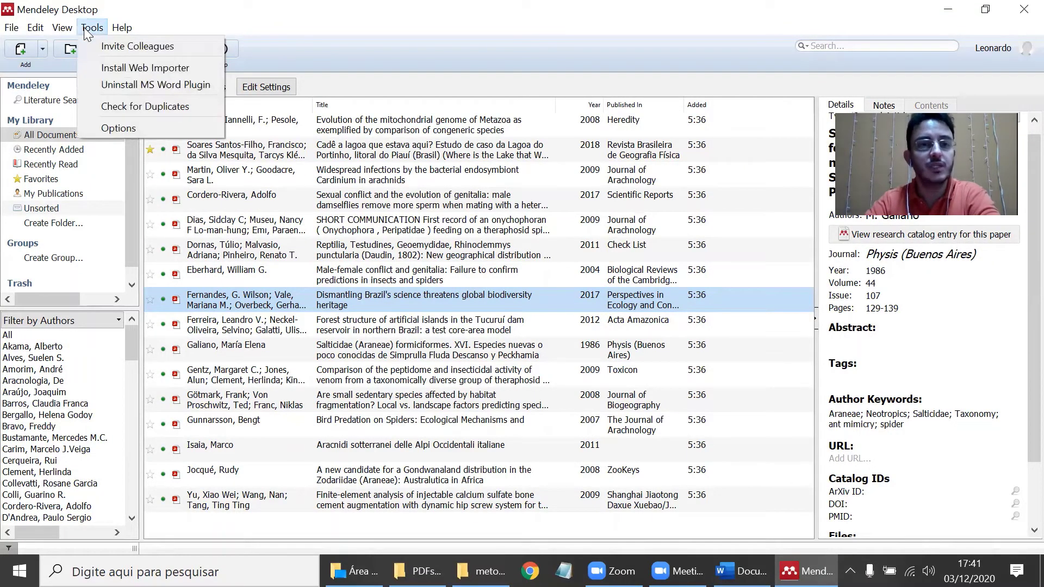
# - Turn on Organize my files in Mendeley's File Organizer options
pyautogui.click(119, 128)
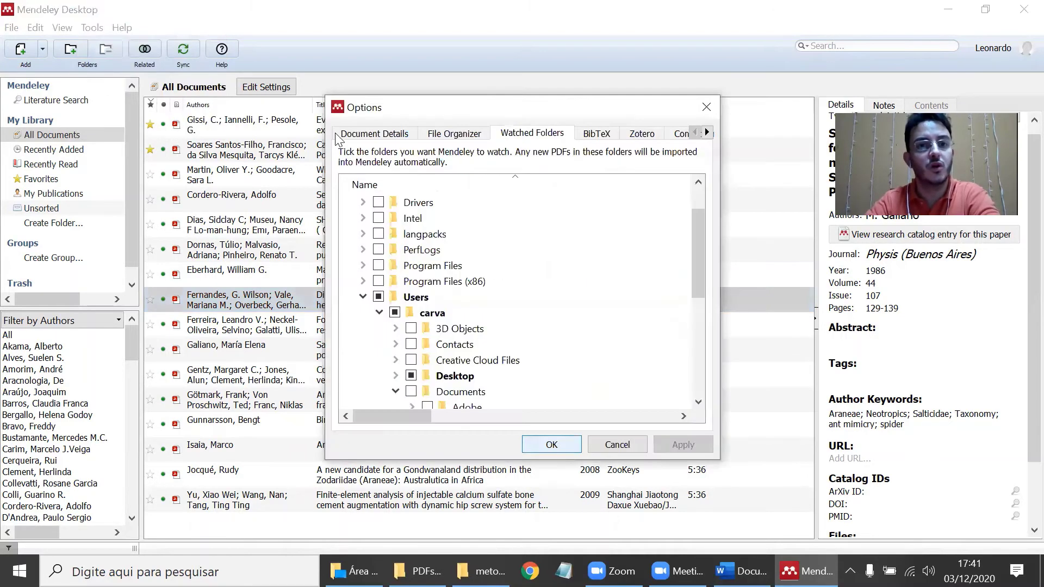
pyautogui.click(451, 136)
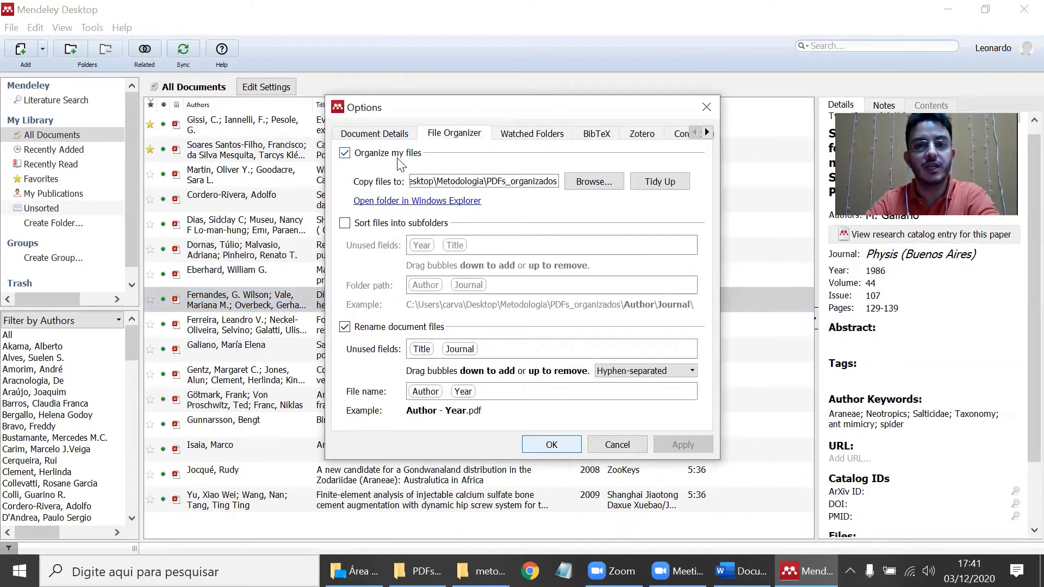
pyautogui.click(354, 156)
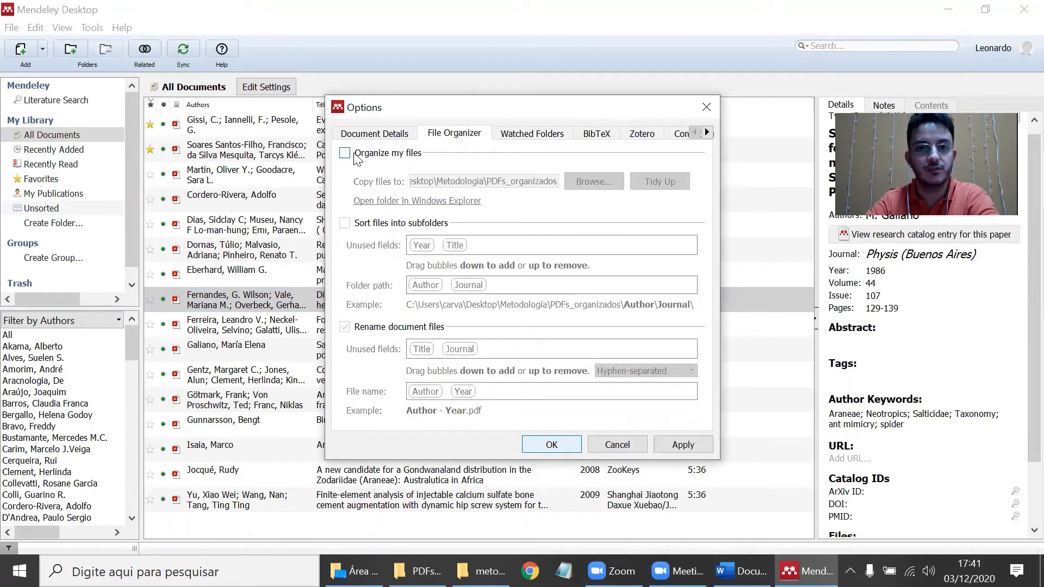
pyautogui.click(356, 155)
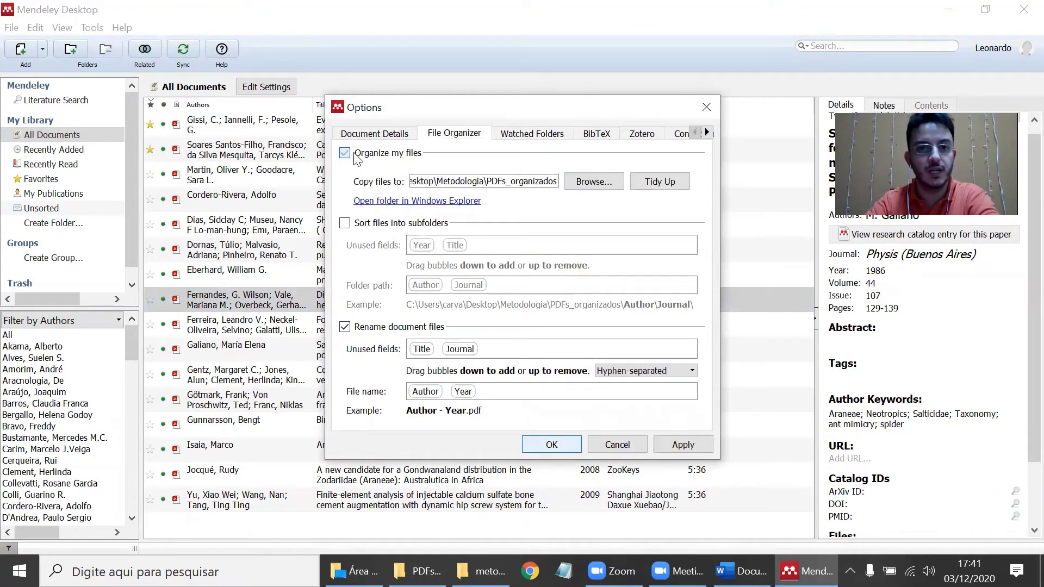
# - Set PDFs_organizados, under Área de Trabalho > Metodologia, as the folder for organized PDFs
pyautogui.click(582, 183)
pyautogui.scroll(-3, 429, 326)
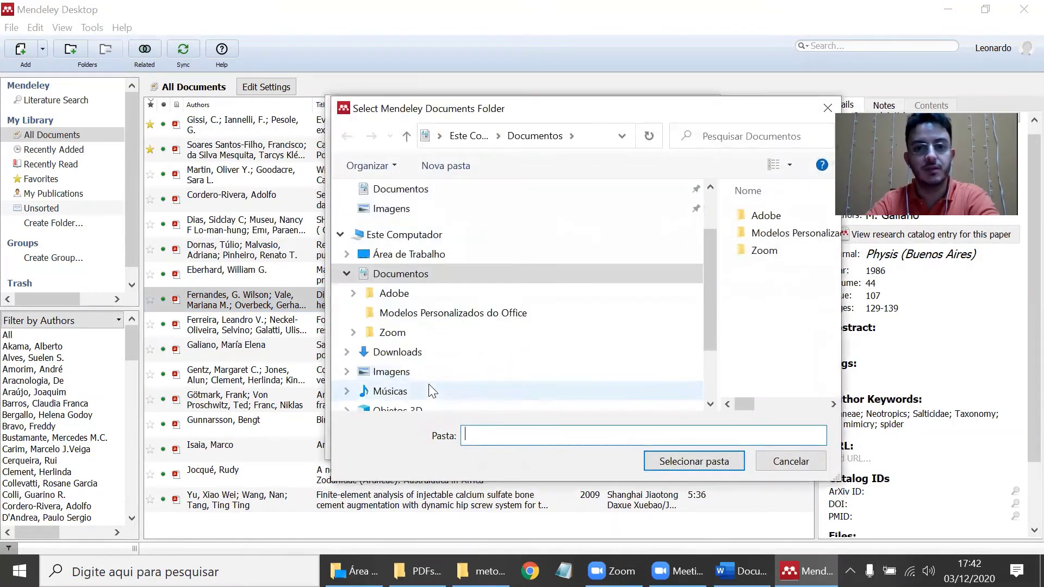
pyautogui.scroll(-2, 409, 365)
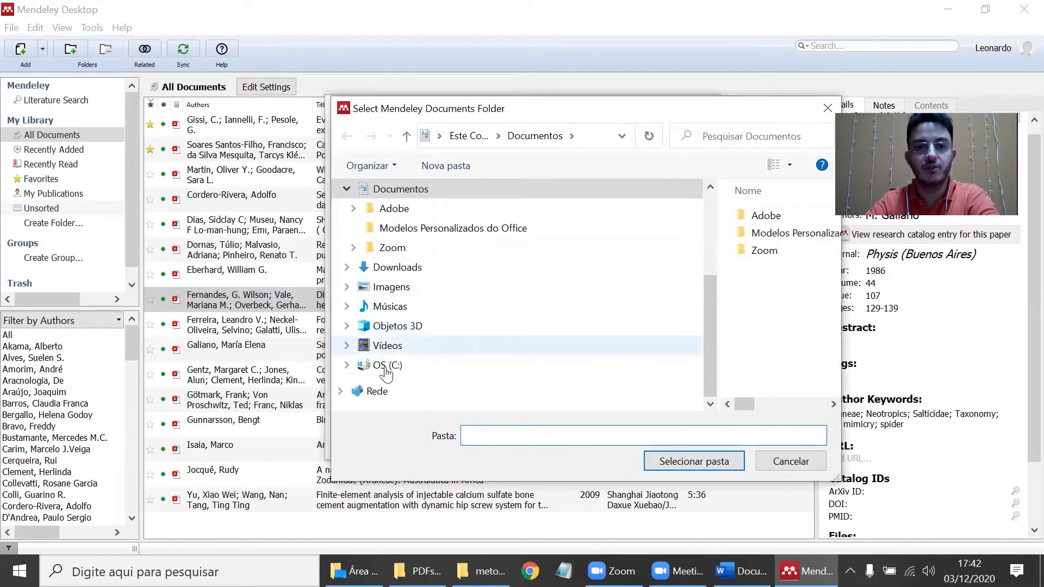
pyautogui.scroll(3, 381, 342)
pyautogui.scroll(1, 379, 341)
pyautogui.click(347, 326)
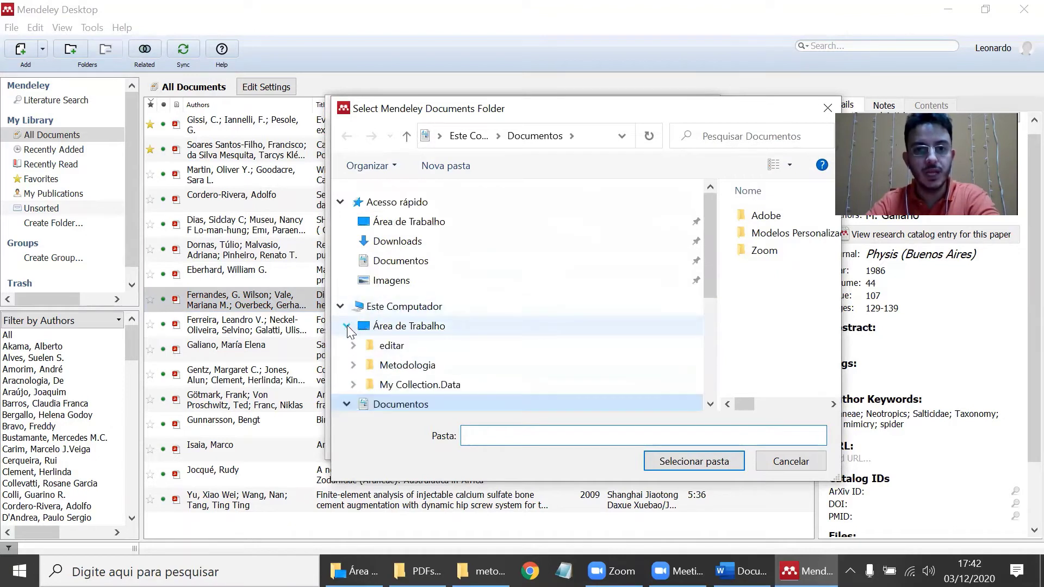
pyautogui.click(354, 364)
pyautogui.scroll(-1, 449, 305)
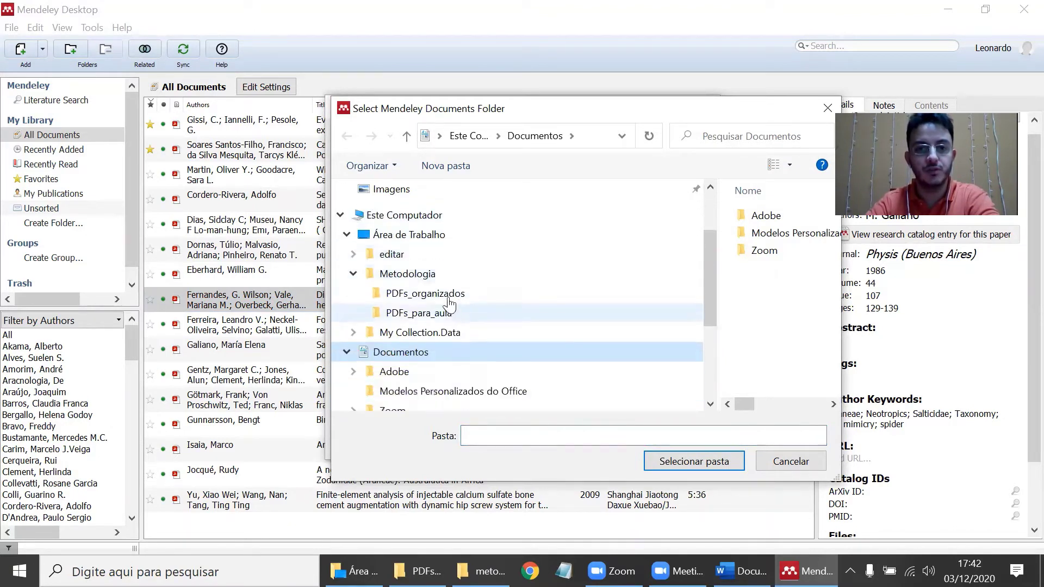
pyautogui.scroll(1, 449, 304)
pyautogui.click(448, 298)
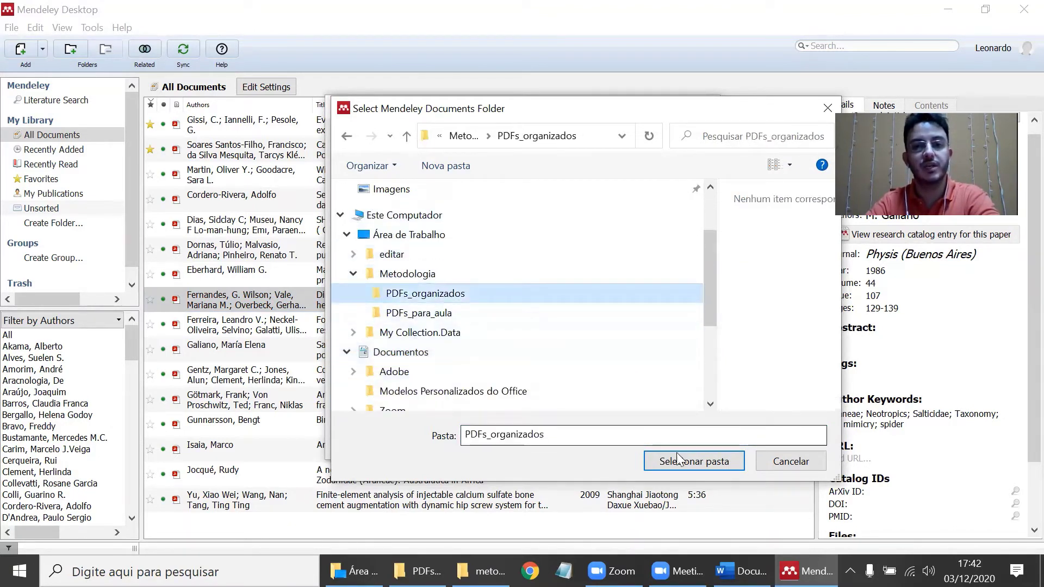
pyautogui.click(679, 466)
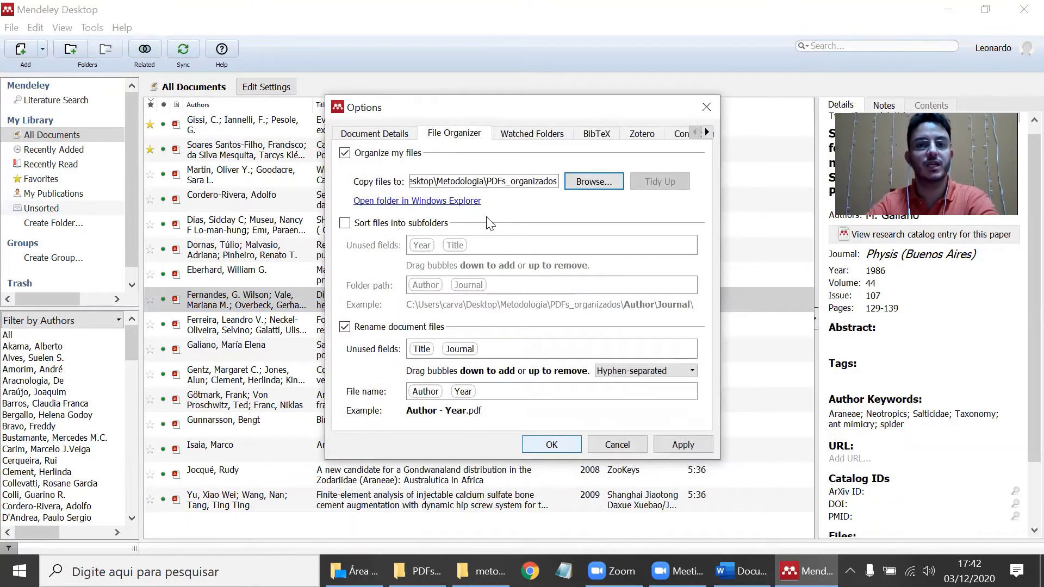
# - Keep Rename document files on, save the settings and accept the non-empty folder
pyautogui.click(345, 327)
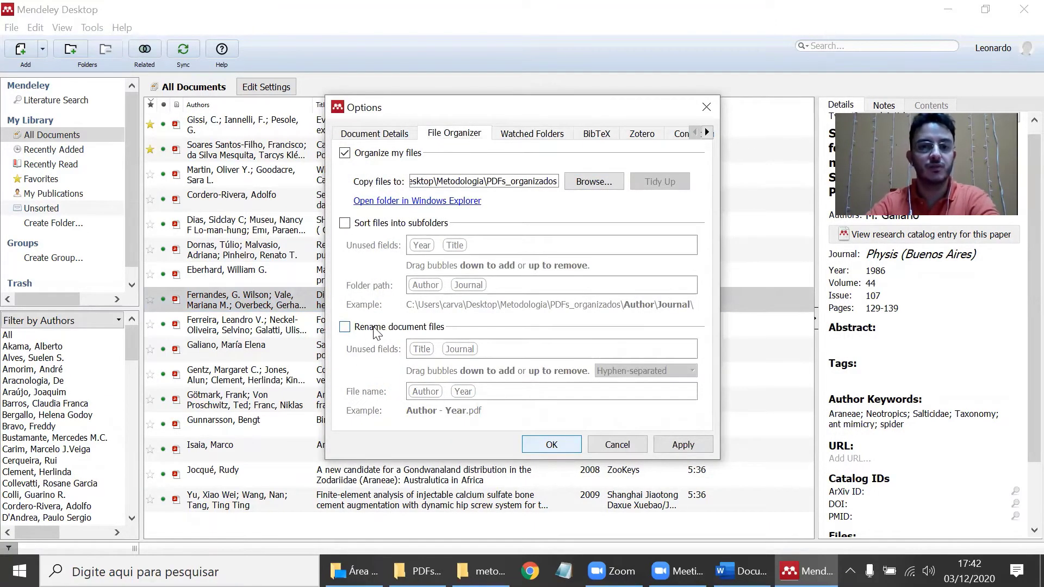
pyautogui.click(344, 327)
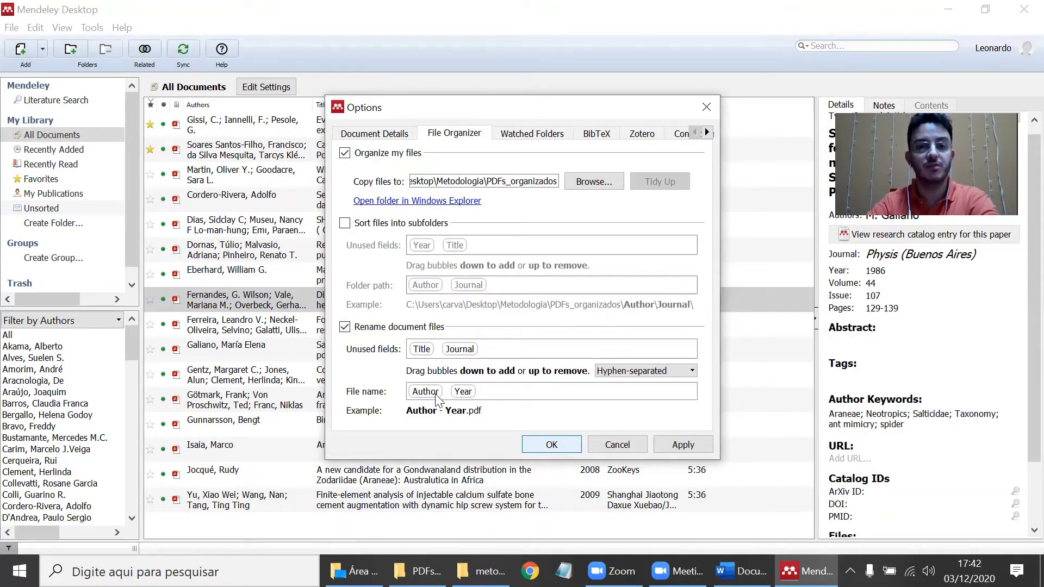
pyautogui.click(572, 446)
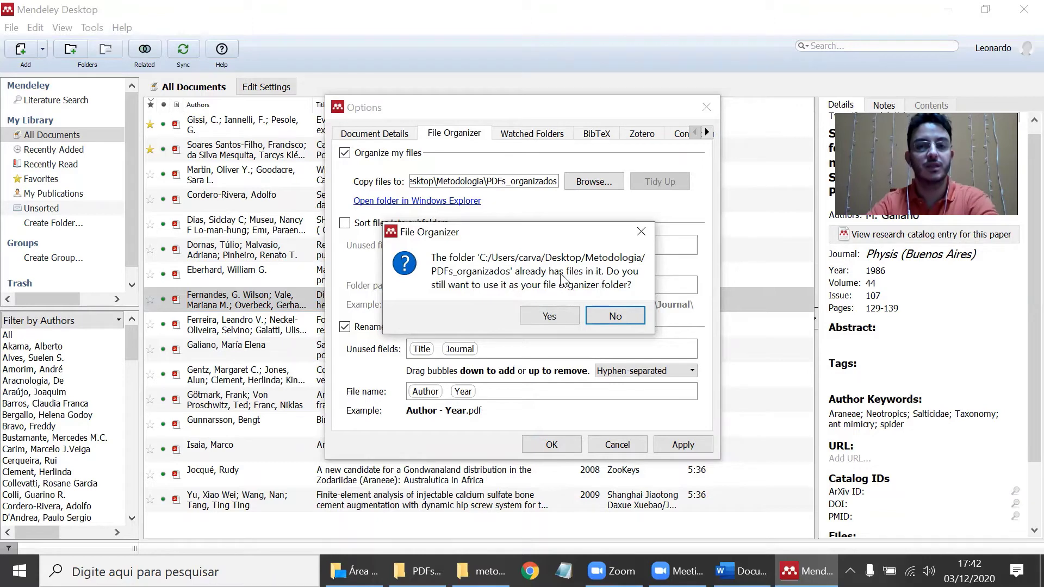
pyautogui.click(548, 315)
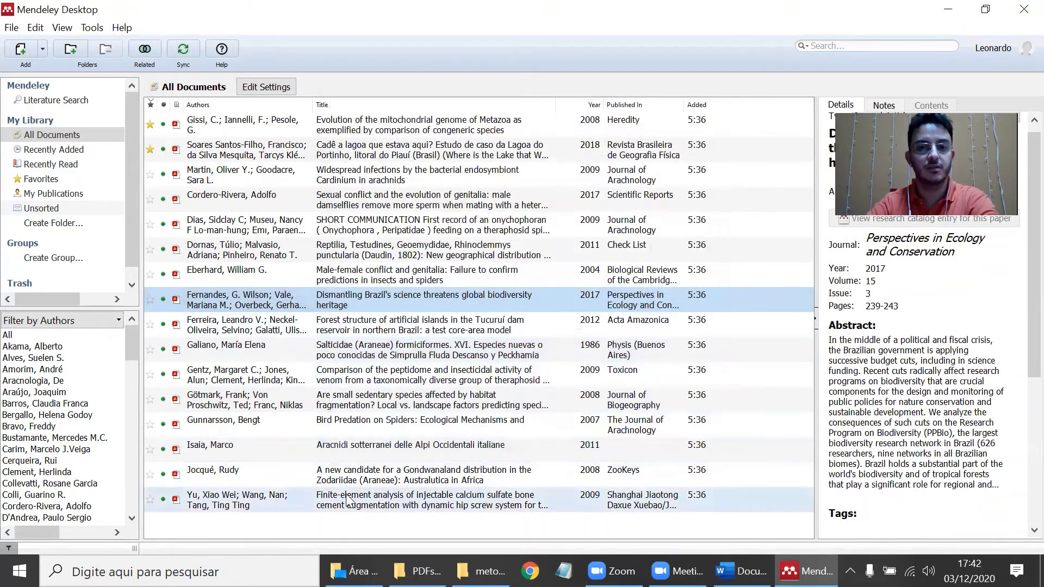
pyautogui.moveTo(417, 570)
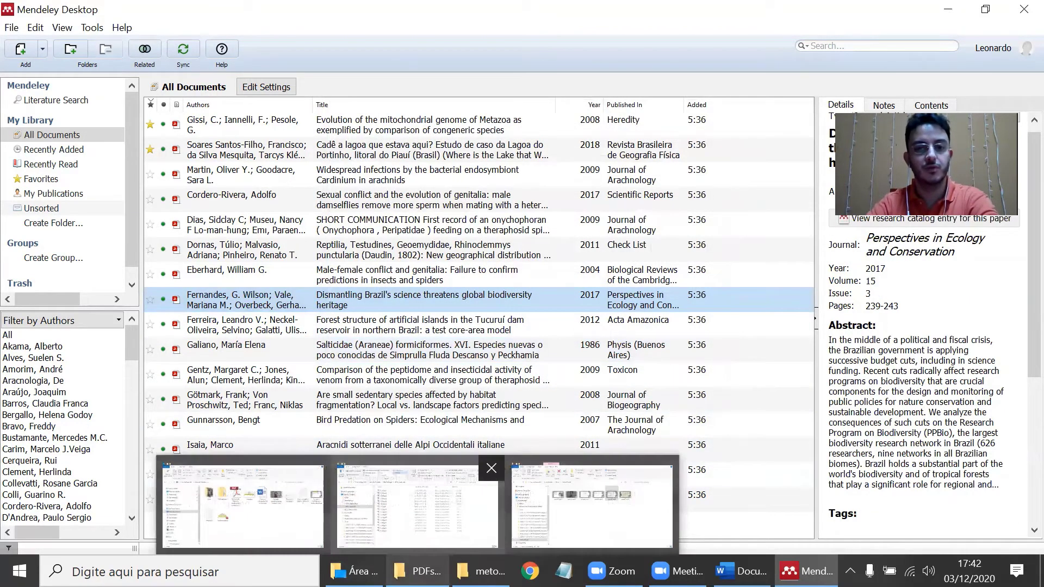
pyautogui.click(332, 516)
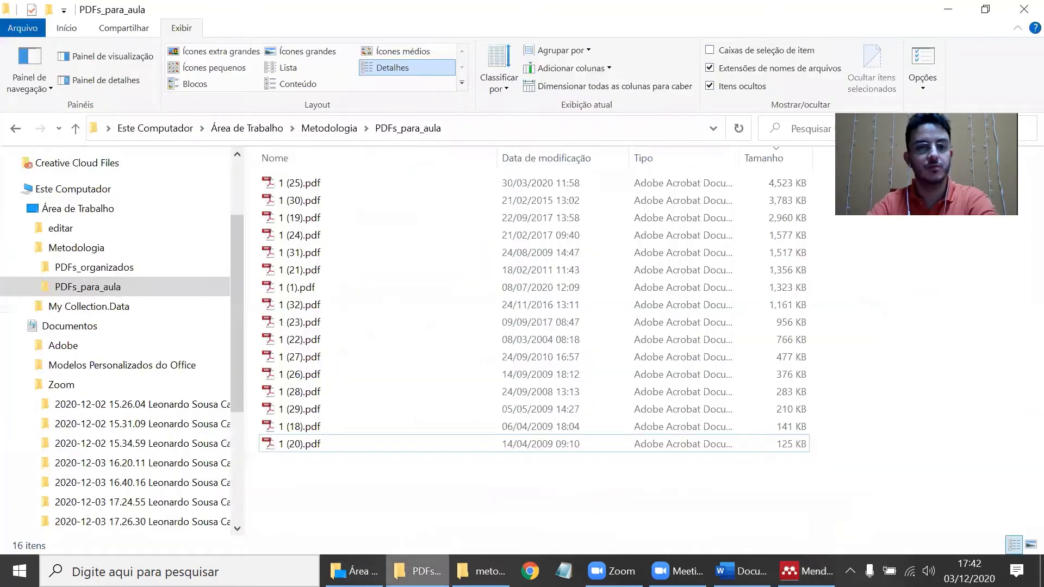
pyautogui.click(163, 270)
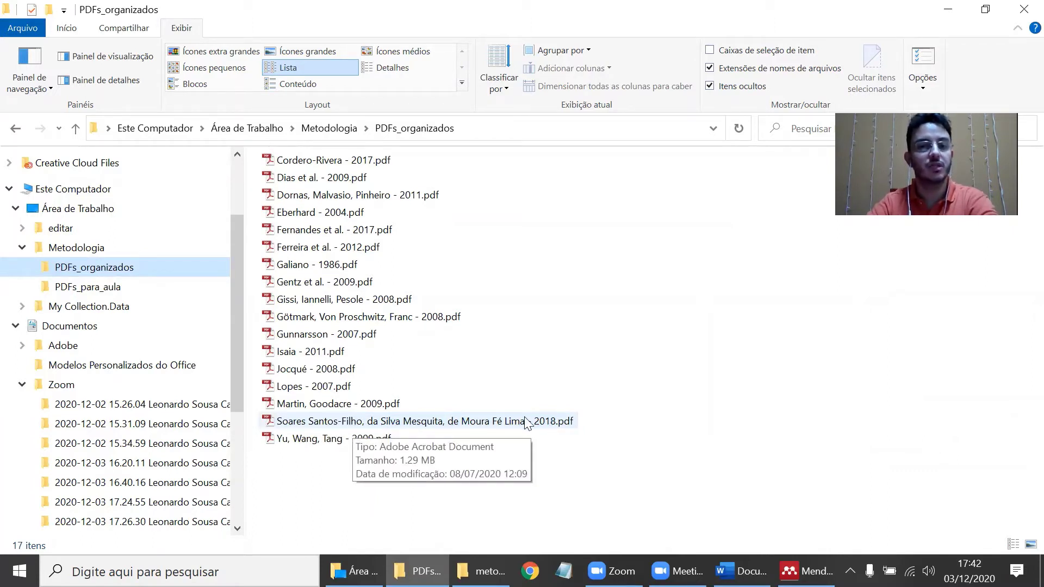
pyautogui.hotkey('alt', 'Tab')
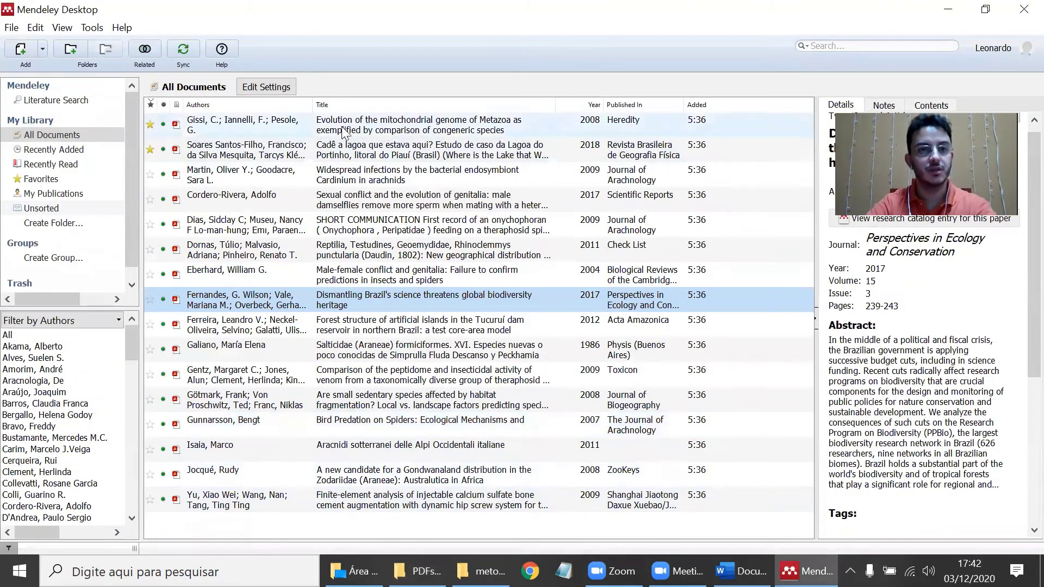
# - Correct the first author's surname in the 2018 Lagoa do Portinho paper's author list
pyautogui.click(375, 150)
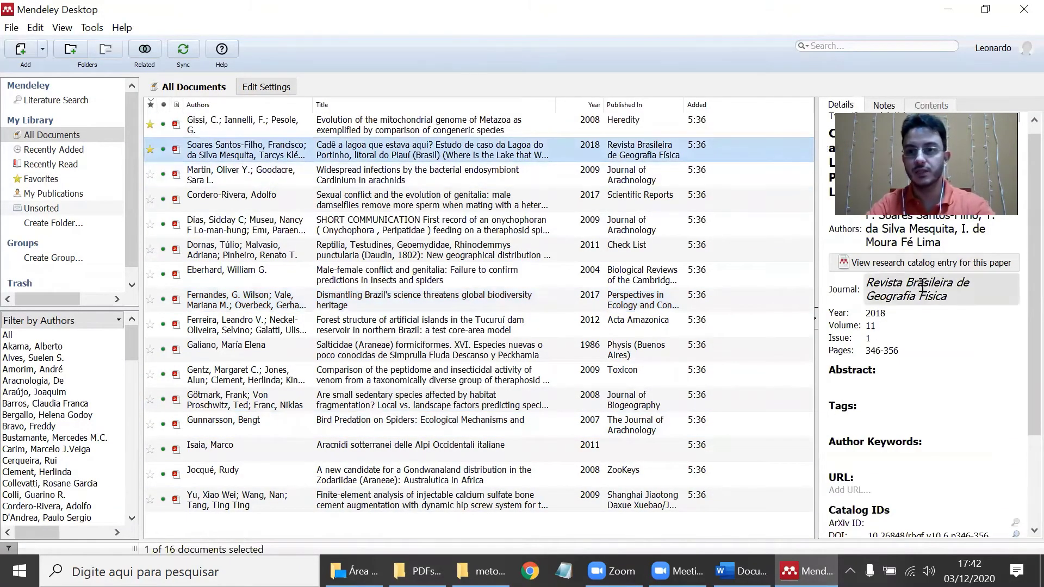
pyautogui.click(955, 255)
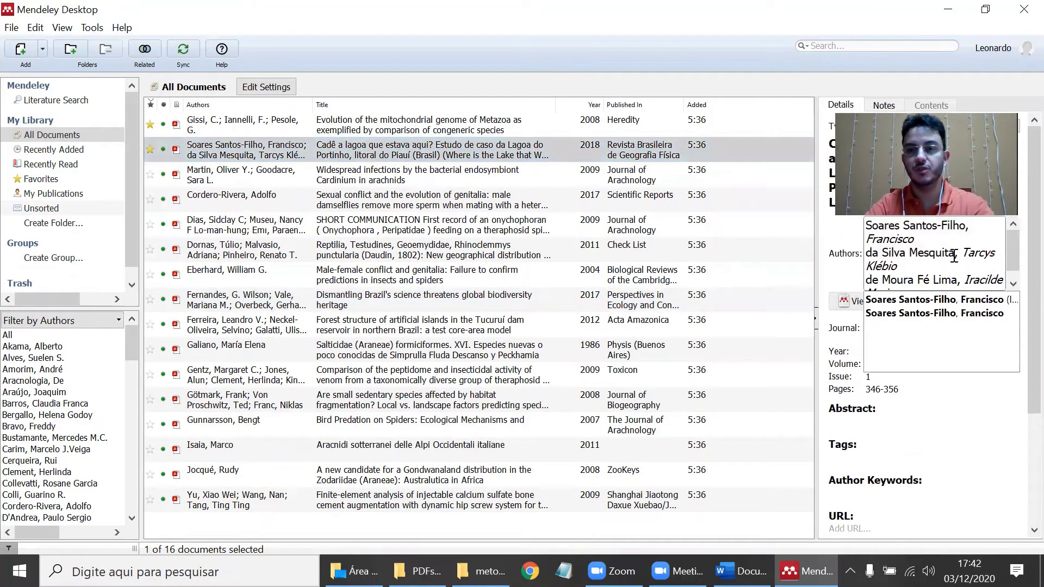
pyautogui.click(898, 226)
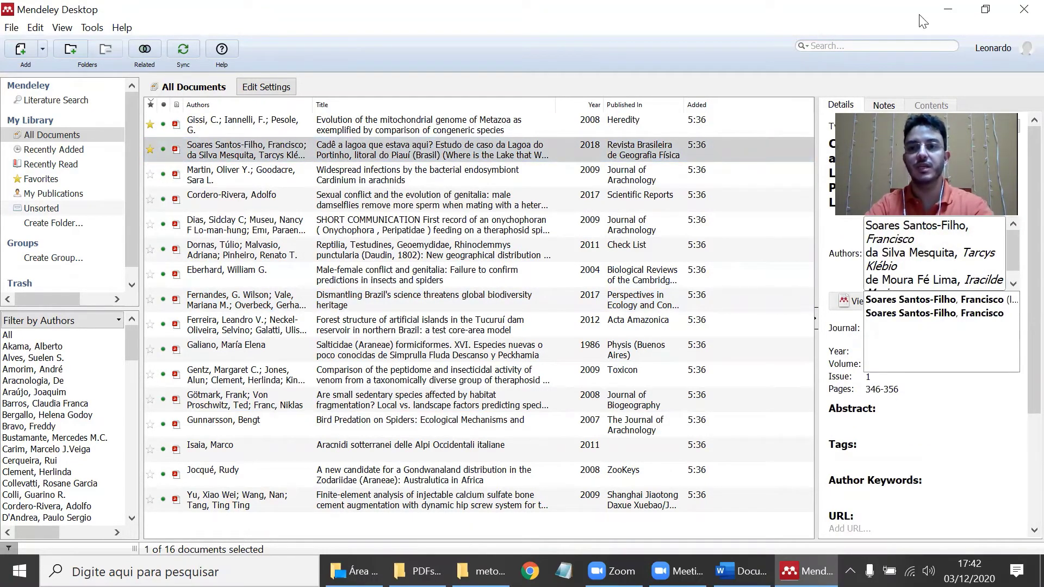
pyautogui.hotkey('shift', 'Home')
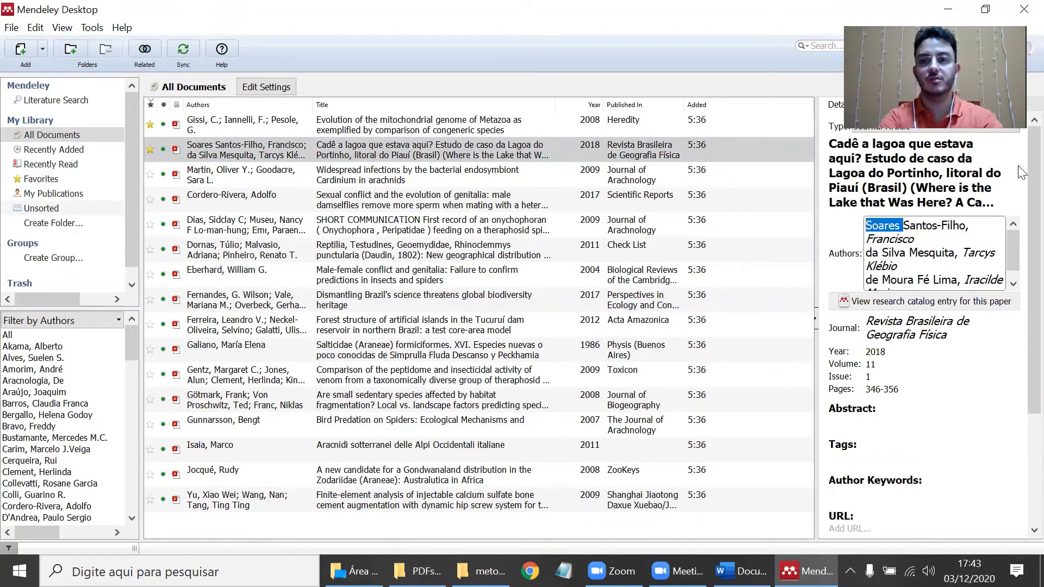
pyautogui.press('BackSpace')
pyautogui.press('End')
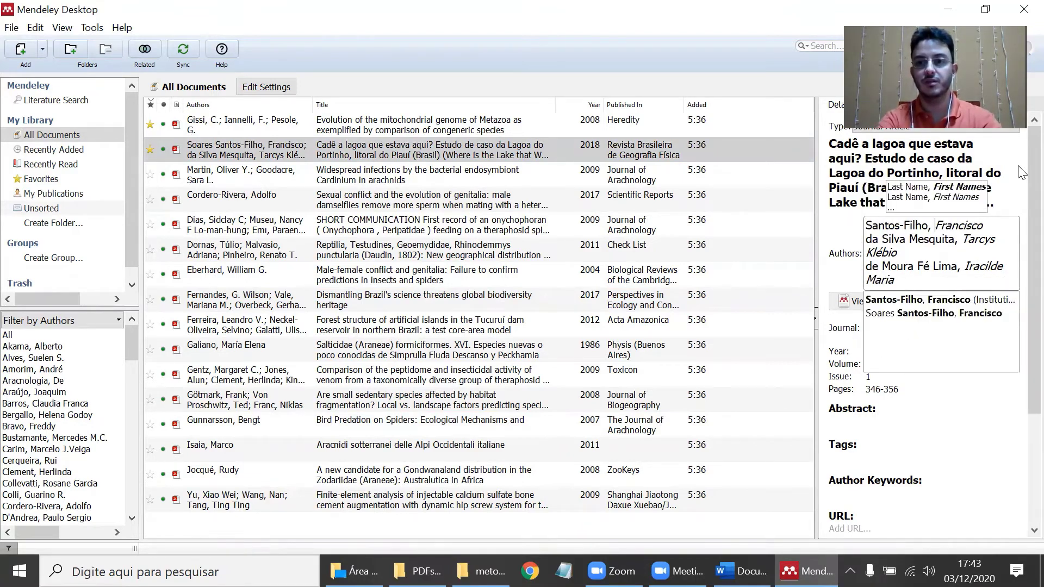
pyautogui.write('Soares')
pyautogui.press('Left')
pyautogui.press('Left')
pyautogui.press('Left')
pyautogui.press('Left')
pyautogui.press('Left')
pyautogui.press('Left')
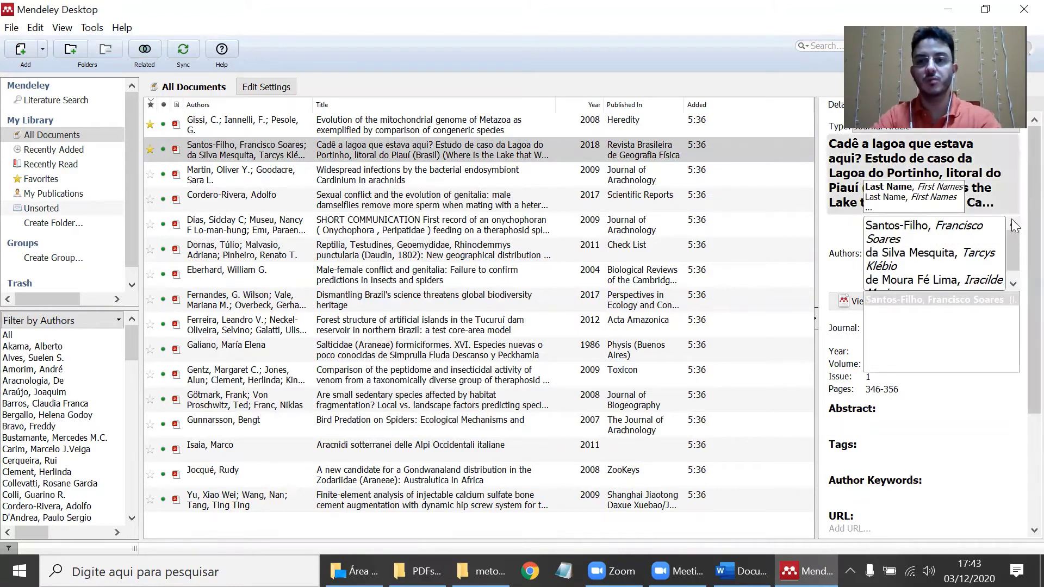
pyautogui.click(913, 255)
# - Remove the extra surname particles of the second and third authors, Mesquita and Lima, and commit
pyautogui.hotkey('ctrl', 'shift', 'Left')
pyautogui.hotkey('ctrl', 'shift', 'Left')
pyautogui.press('BackSpace')
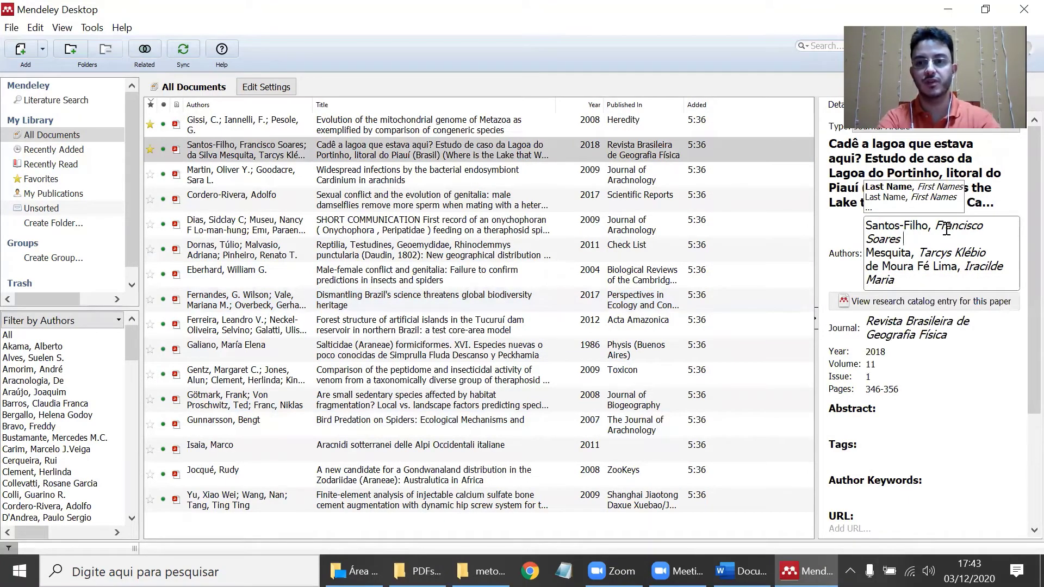
pyautogui.hotkey('ctrl', 'shift', 'Left')
pyautogui.hotkey('ctrl', 'shift', 'Left')
pyautogui.hotkey('ctrl', 'shift', 'Left')
pyautogui.press('BackSpace')
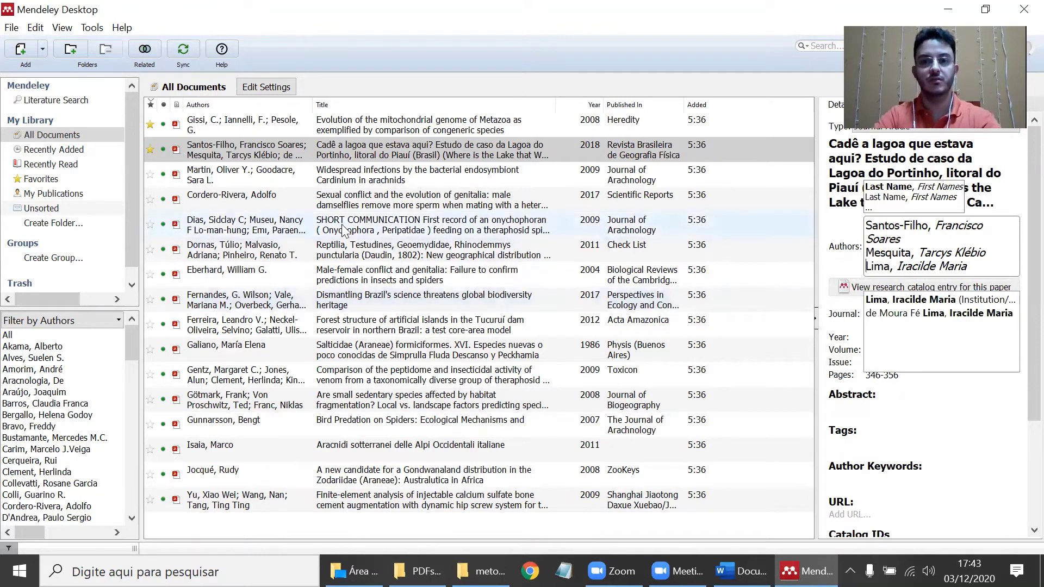
pyautogui.click(385, 148)
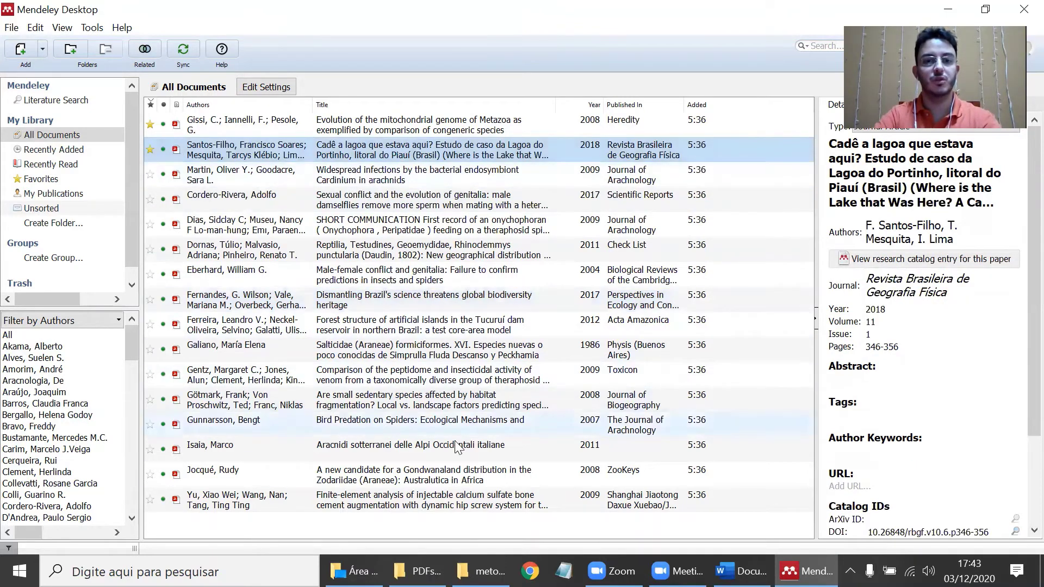
pyautogui.click(481, 571)
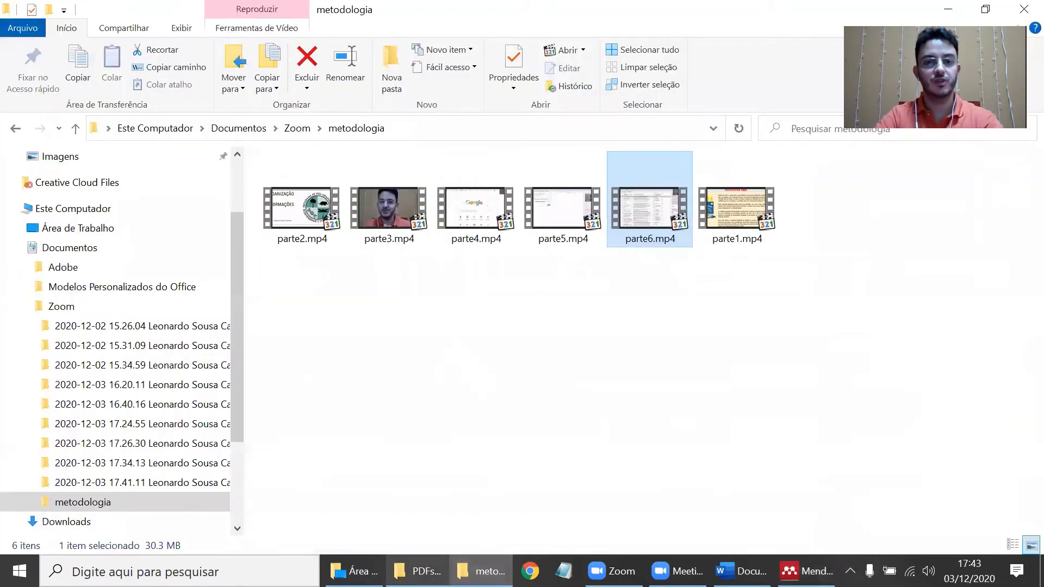
# - Refresh PDFs_organizados and confirm the file is now 'Santos-Filho, Mesquita, Lima - 2018.pdf'
pyautogui.click(402, 571)
pyautogui.rightClick(556, 300)
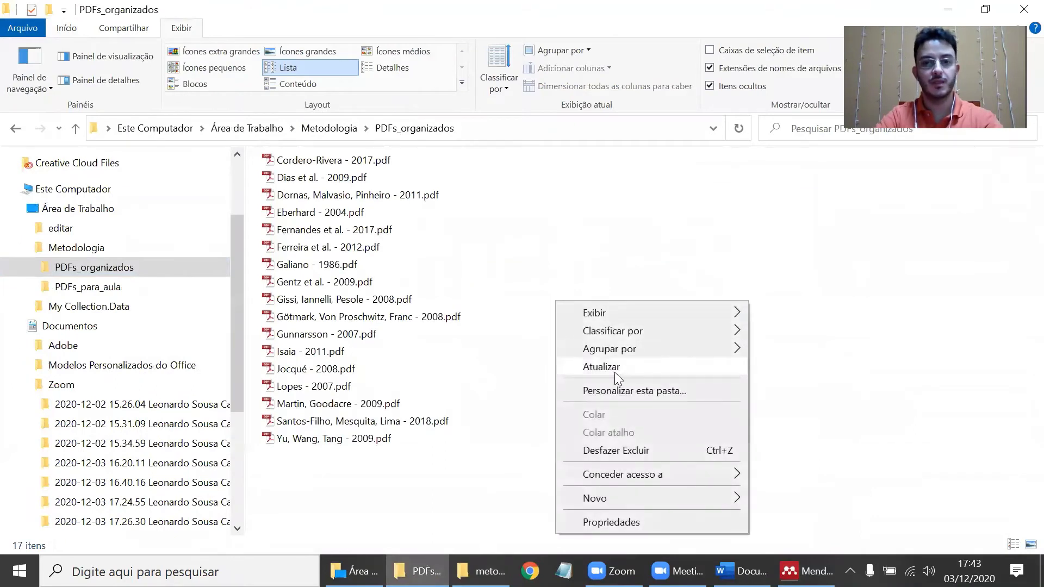
pyautogui.click(615, 372)
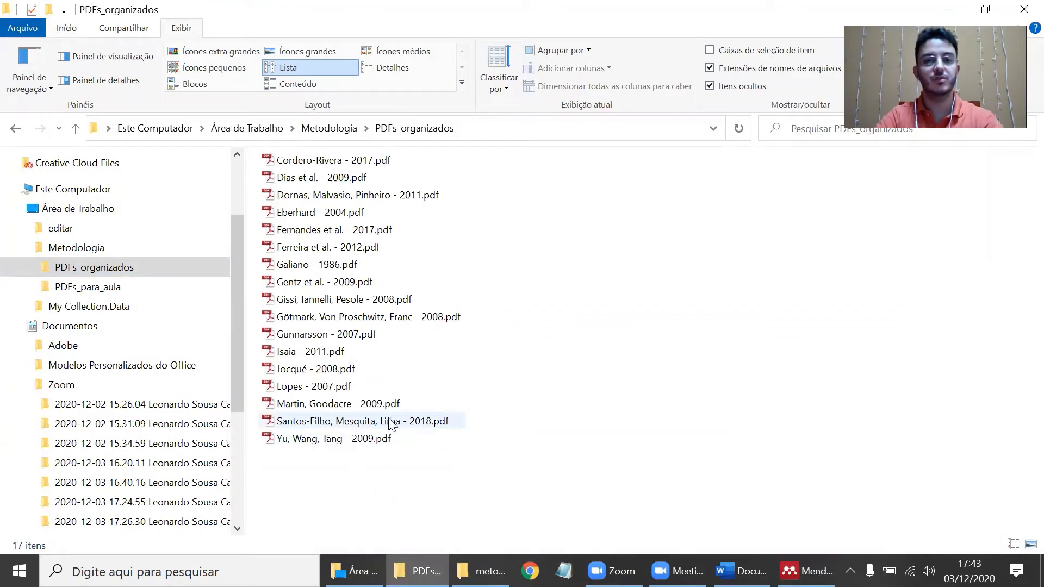
pyautogui.click(435, 423)
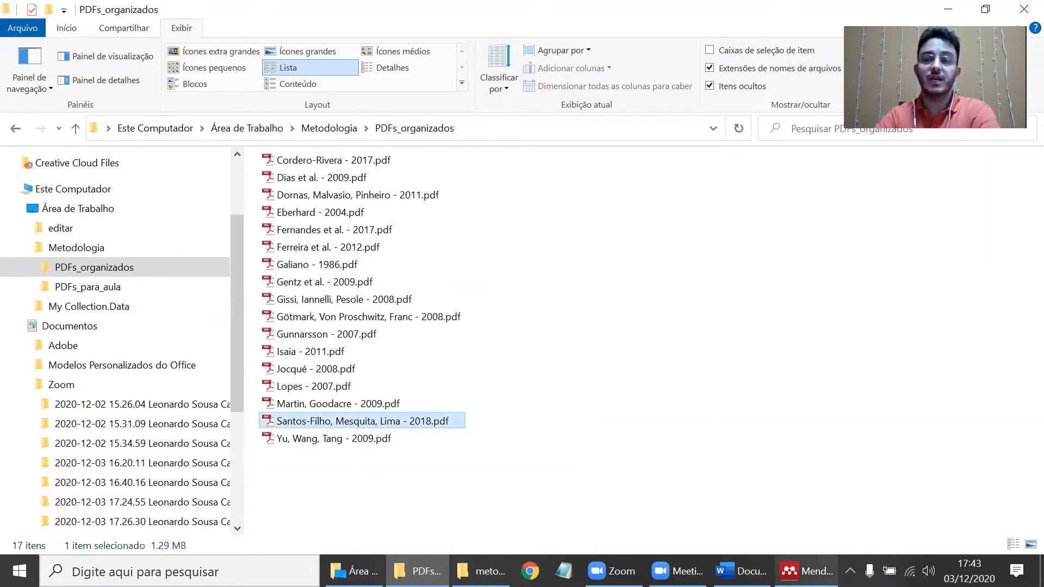
pyautogui.moveTo(806, 570)
pyautogui.click(807, 506)
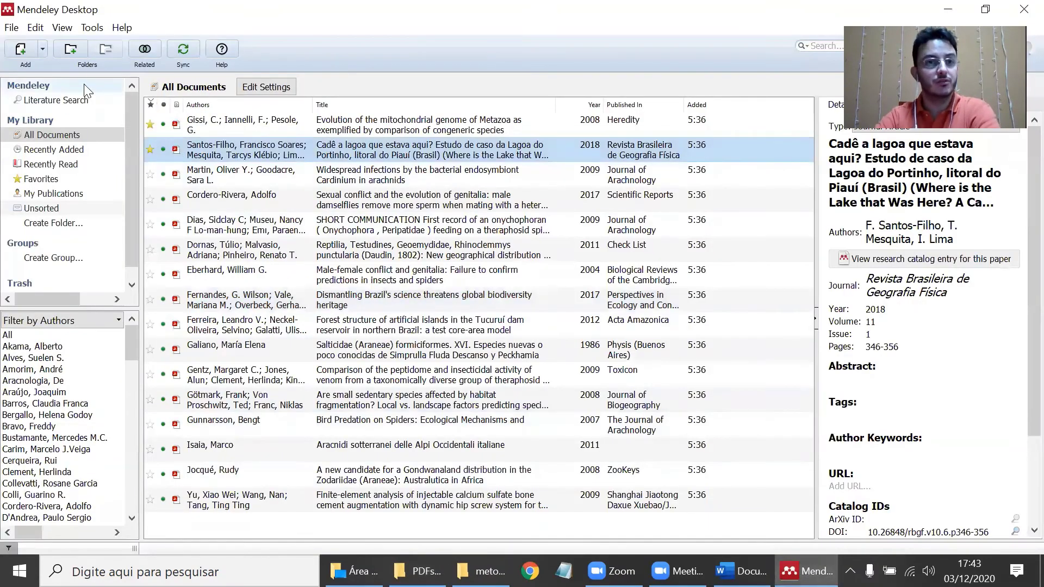
# - Add Title after Year in the File Organizer naming pattern and save the change
pyautogui.click(92, 28)
pyautogui.click(123, 128)
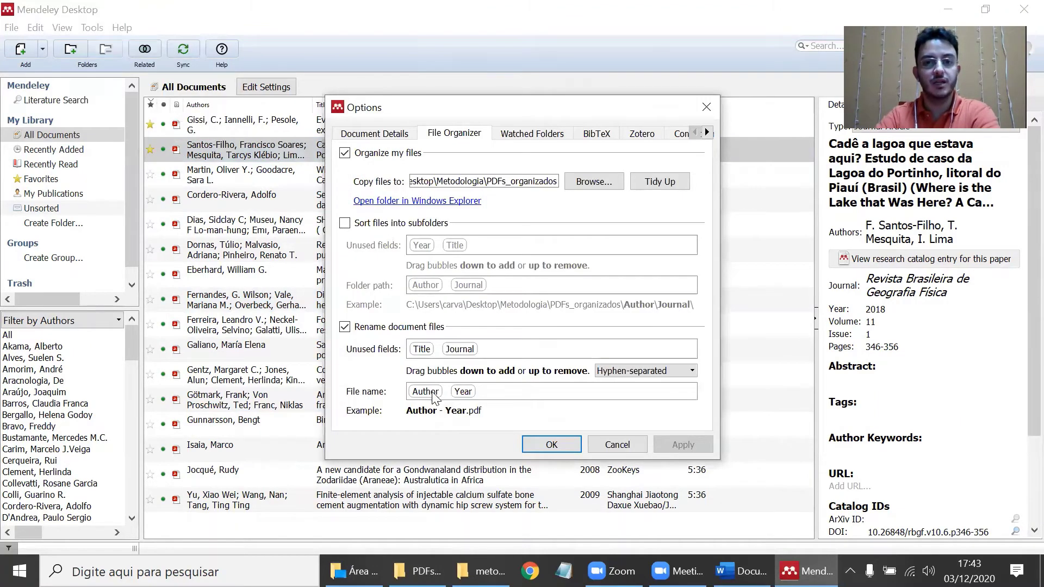
pyautogui.moveTo(424, 352); pyautogui.dragTo(496, 397)
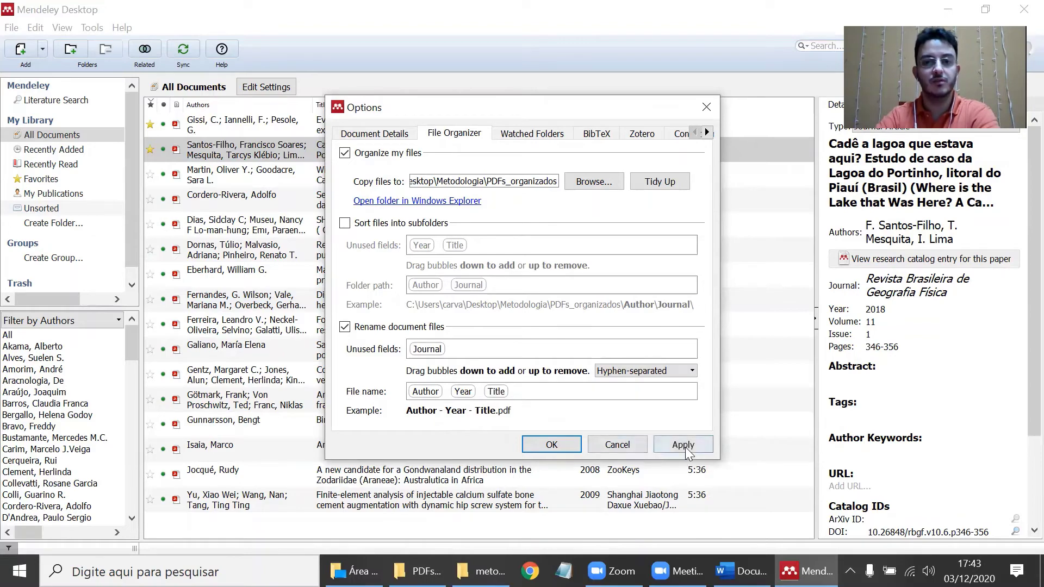
pyautogui.click(546, 449)
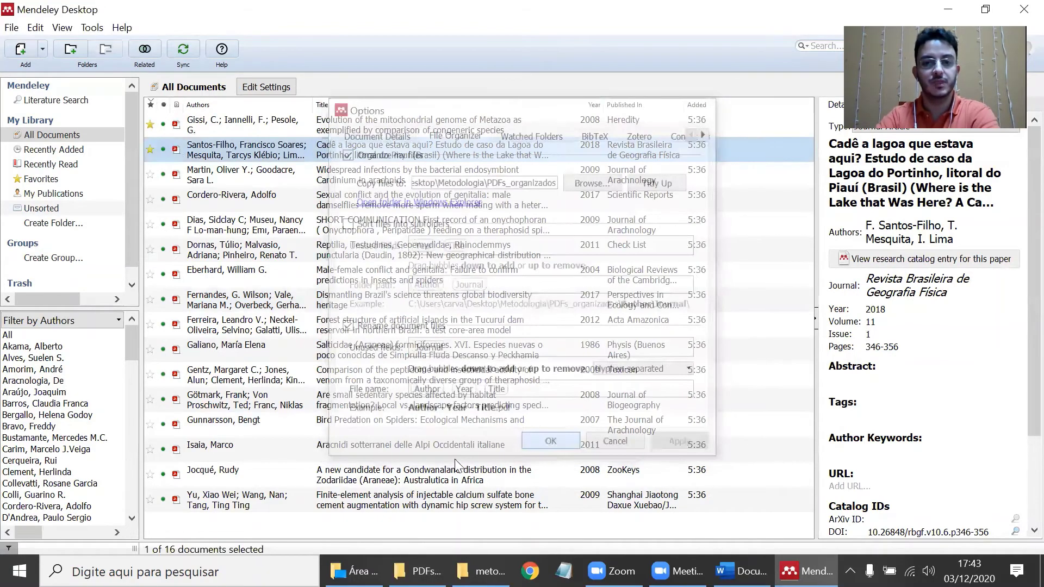
pyautogui.click(419, 571)
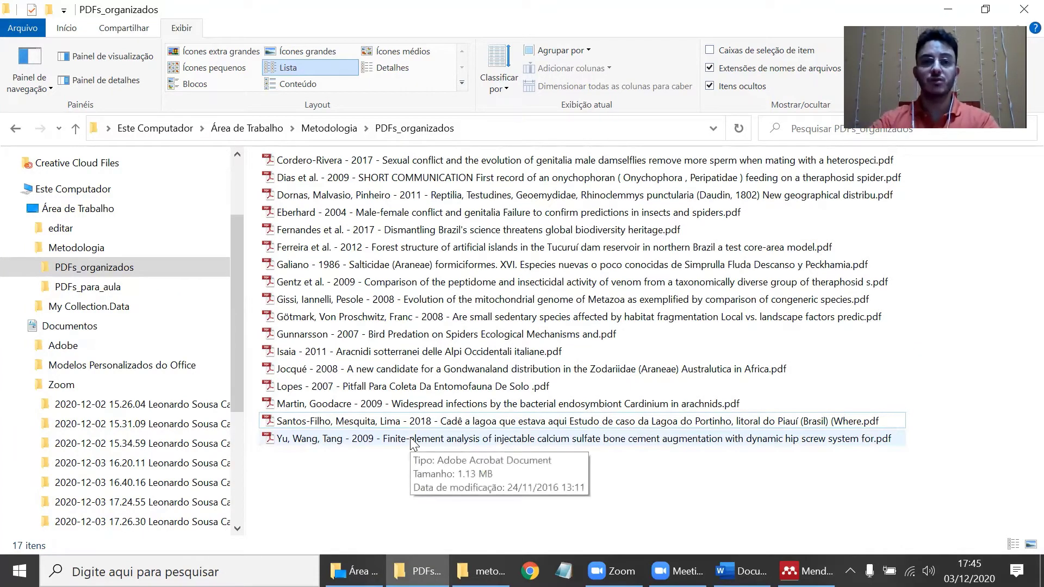
# - Select the Dias et al. 2009 SHORT COMMUNICATION file, then open that paper's title for editing in Mendeley
pyautogui.click(326, 178)
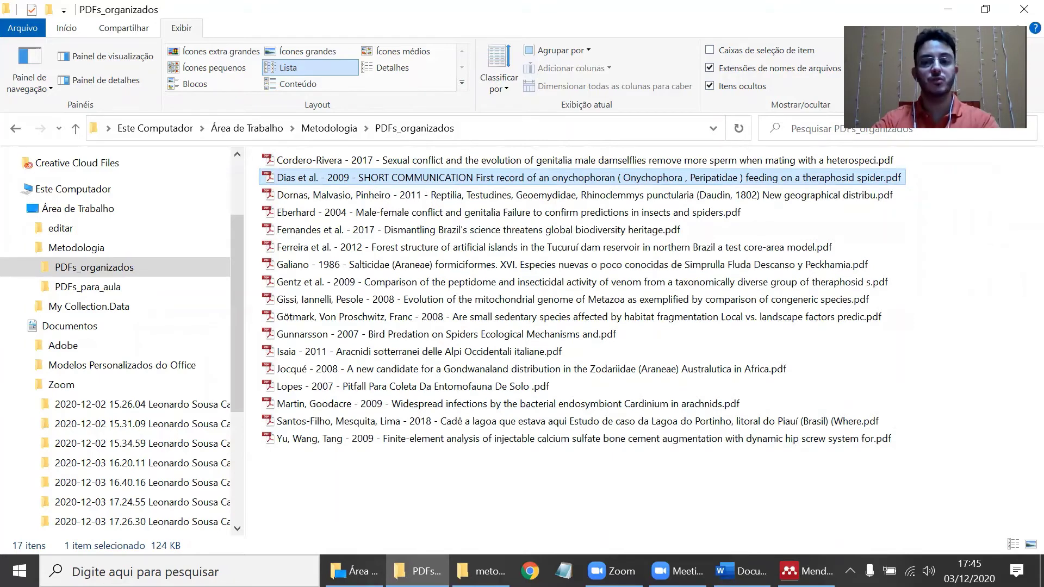
pyautogui.click(805, 570)
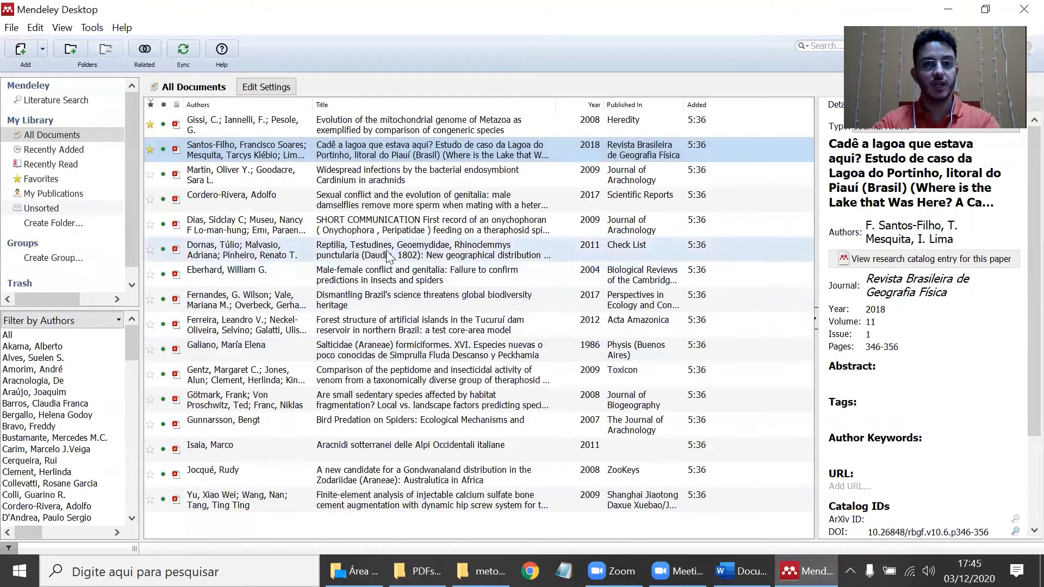
pyautogui.click(389, 230)
pyautogui.scroll(-3, 957, 413)
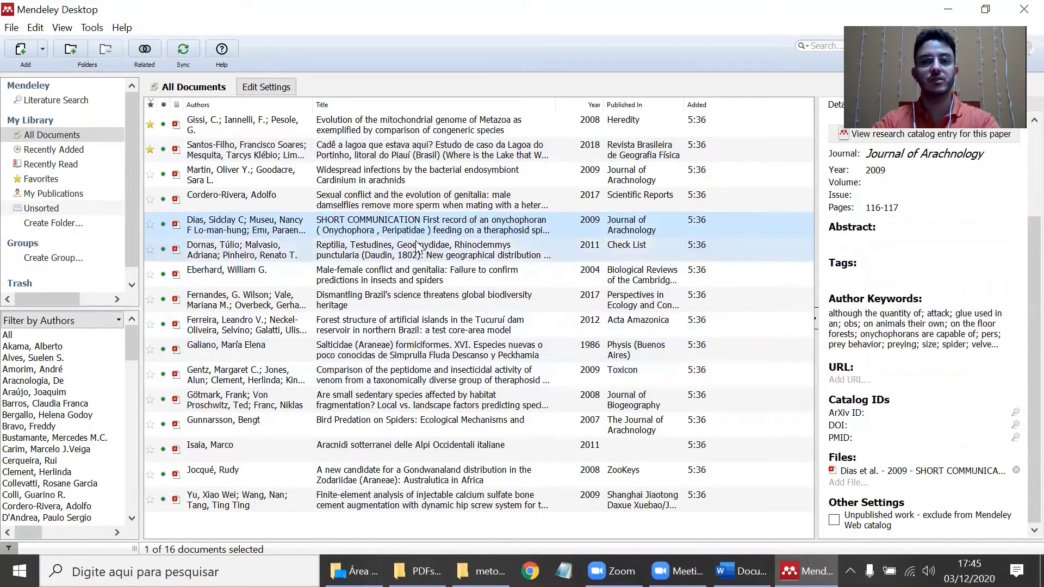
pyautogui.rightClick(431, 223)
pyautogui.click(453, 234)
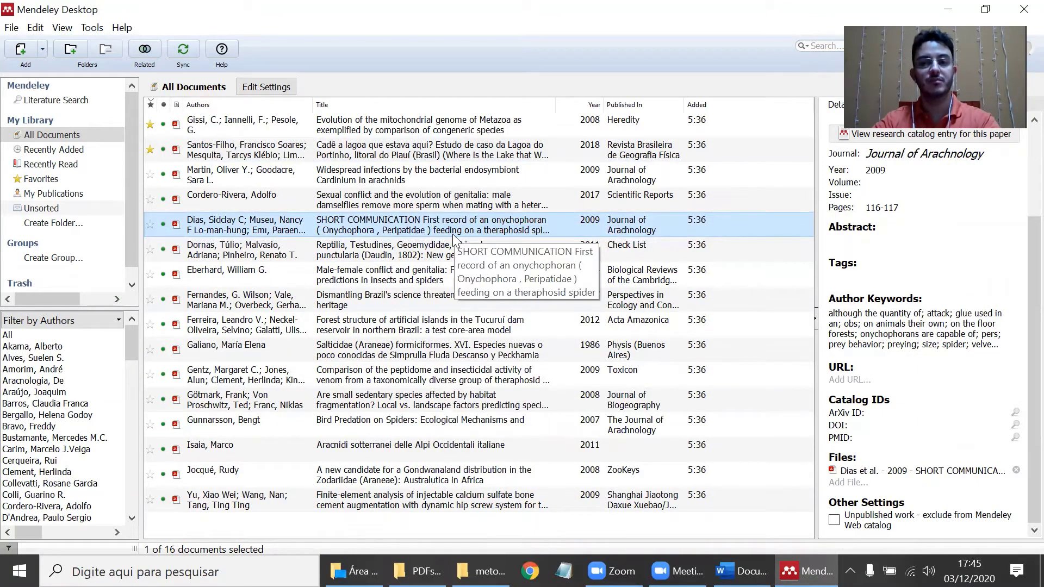
pyautogui.scroll(3, 897, 302)
pyautogui.click(897, 163)
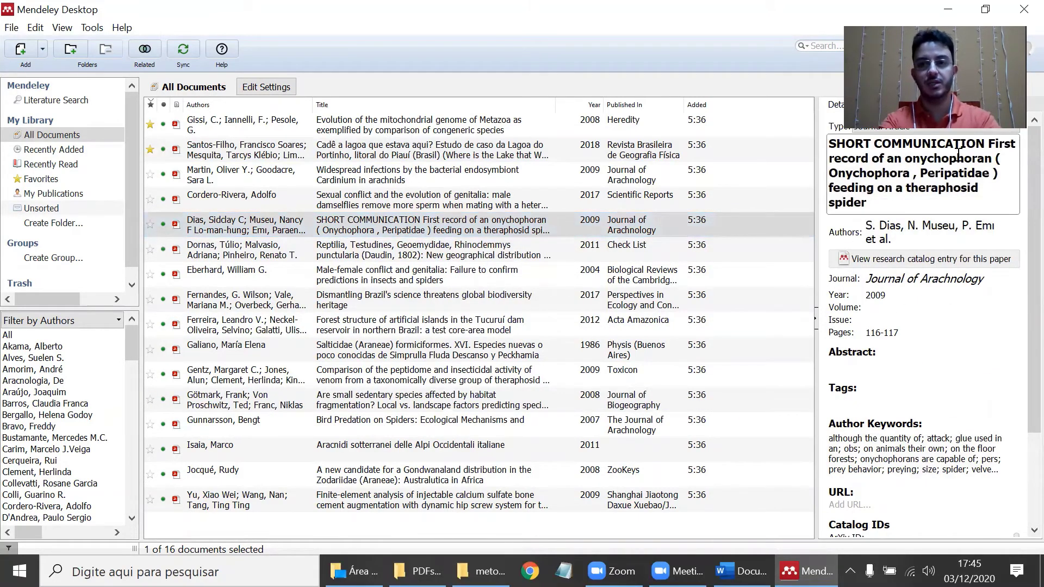
# - Delete 'SHORT COMMUNICATION' and the stray space after '(' from the Dias 2009 title
pyautogui.hotkey('shift', 'Home')
pyautogui.press('BackSpace')
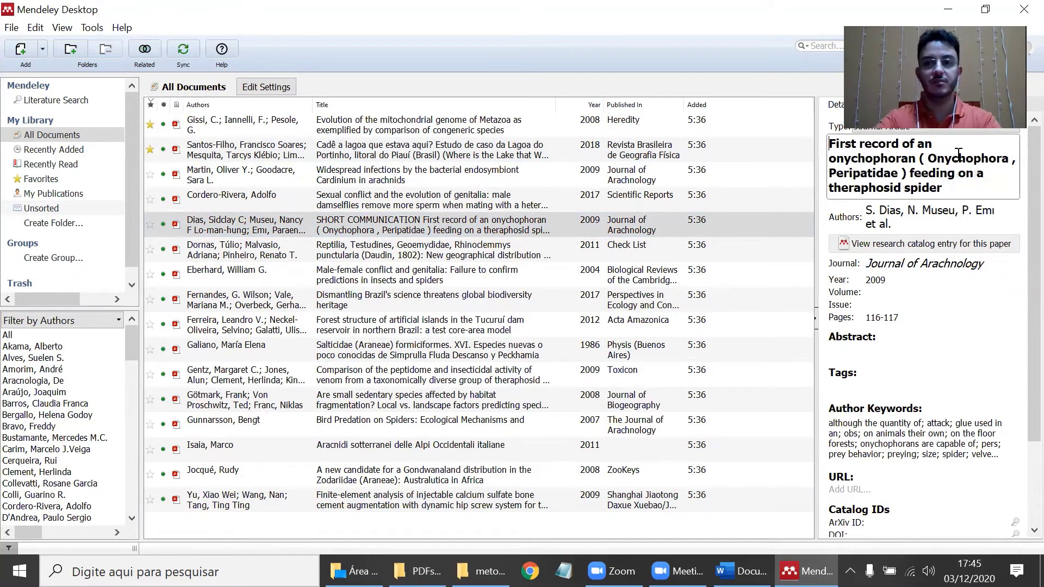
pyautogui.click(923, 158)
pyautogui.press('BackSpace')
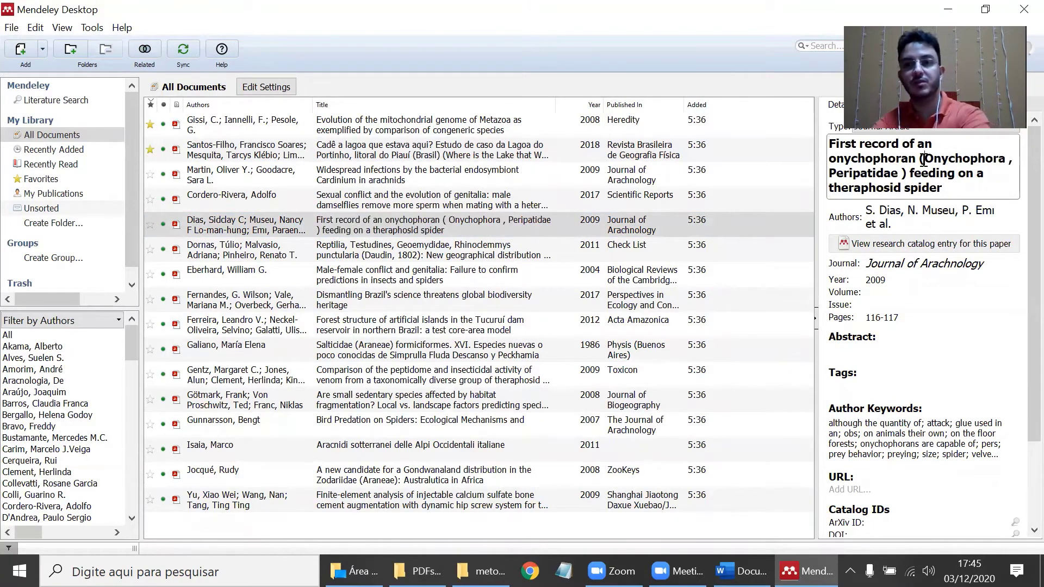
pyautogui.click(522, 206)
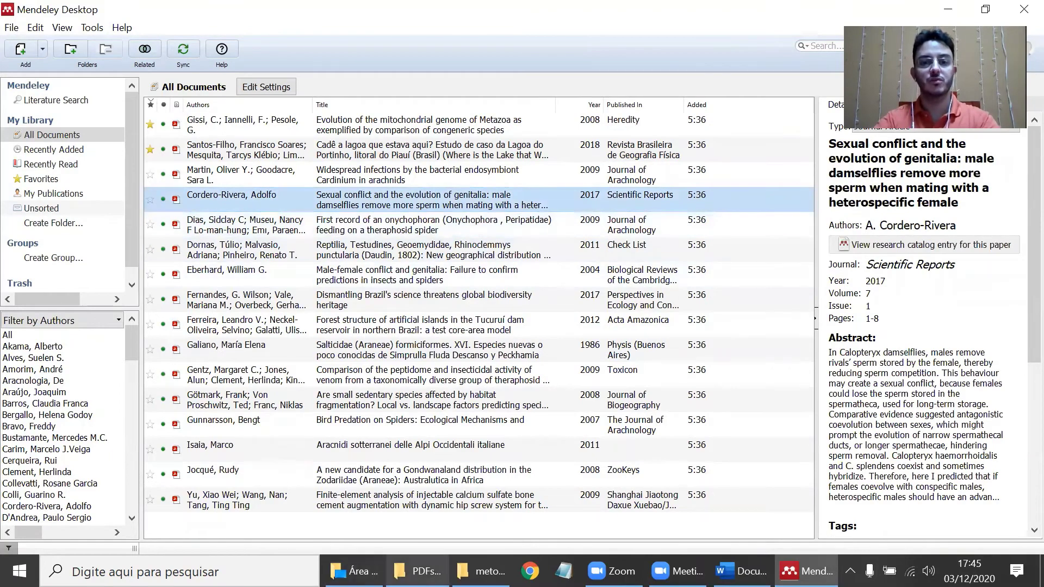
# - Check the Dias PDF's new name in PDFs_organizados, then select the Cordero-Rivera 2017 title
pyautogui.click(417, 571)
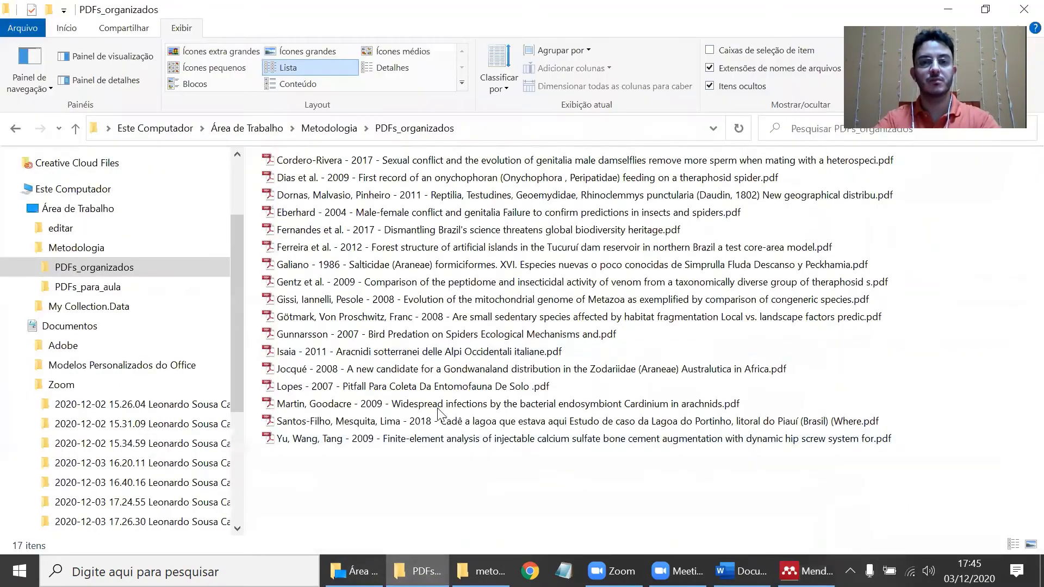
pyautogui.click(342, 180)
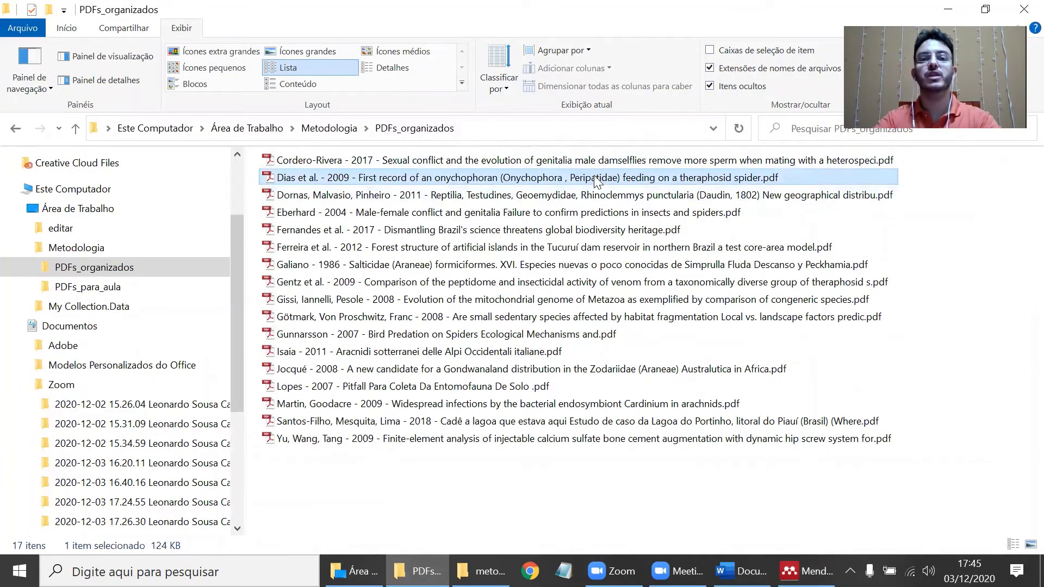
pyautogui.hotkey('alt', 'Tab')
pyautogui.moveTo(968, 203); pyautogui.dragTo(799, 138)
pyautogui.press('BackSpace')
pyautogui.write('min')
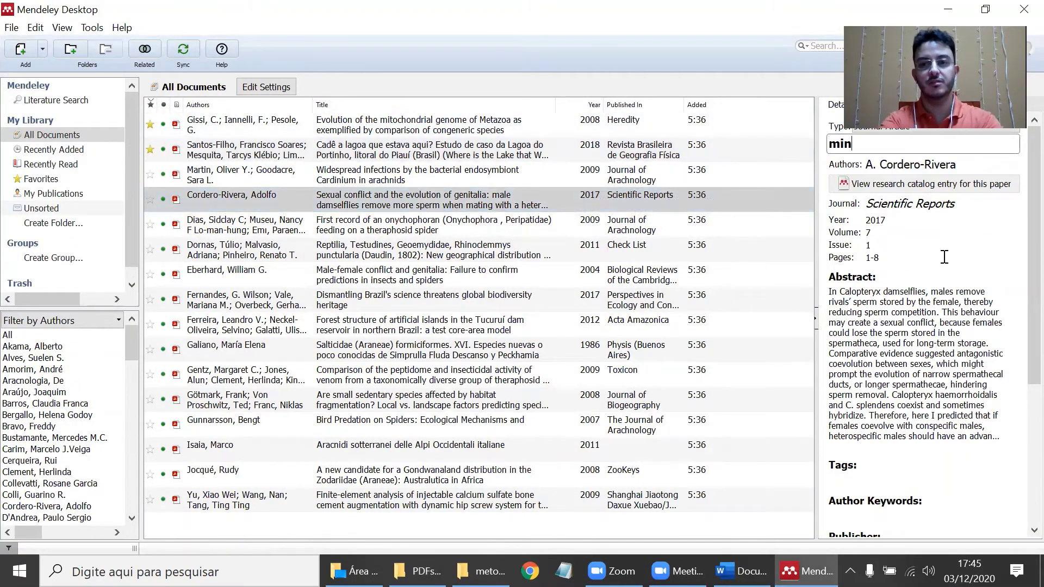
pyautogui.write('ha alteração')
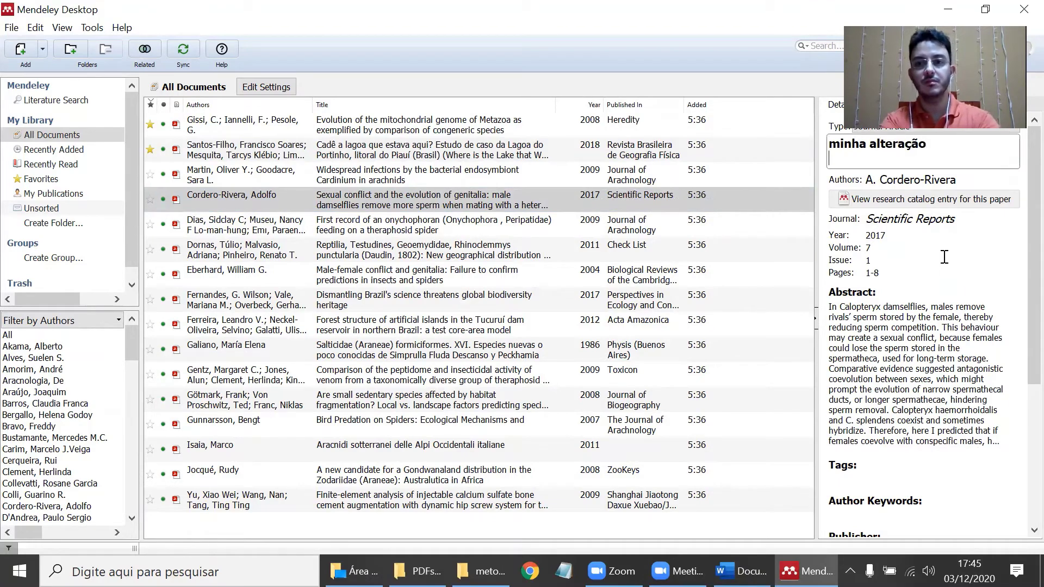
pyautogui.click(650, 217)
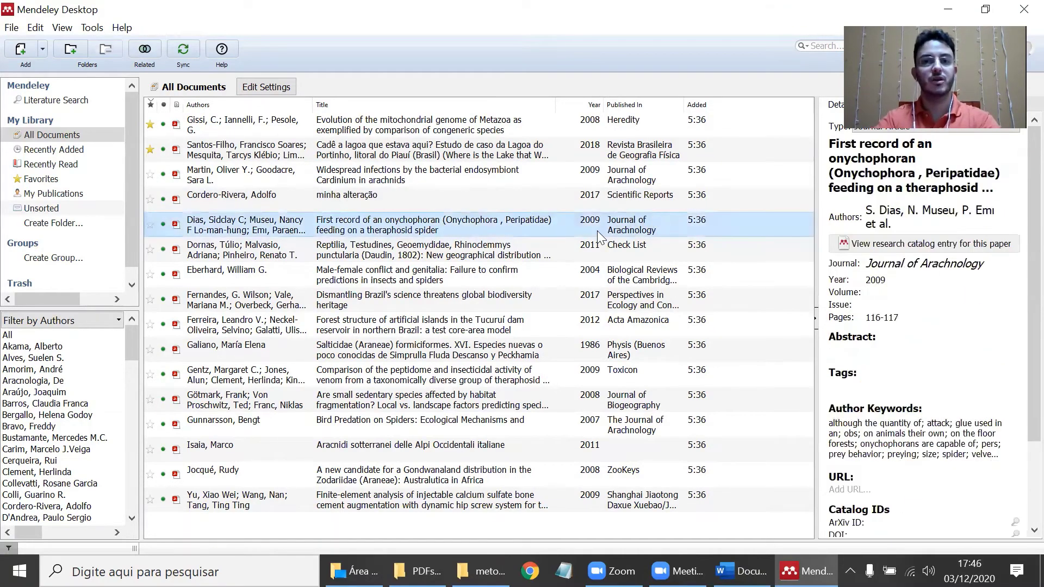
pyautogui.hotkey('alt', 'Tab')
pyautogui.click(416, 161)
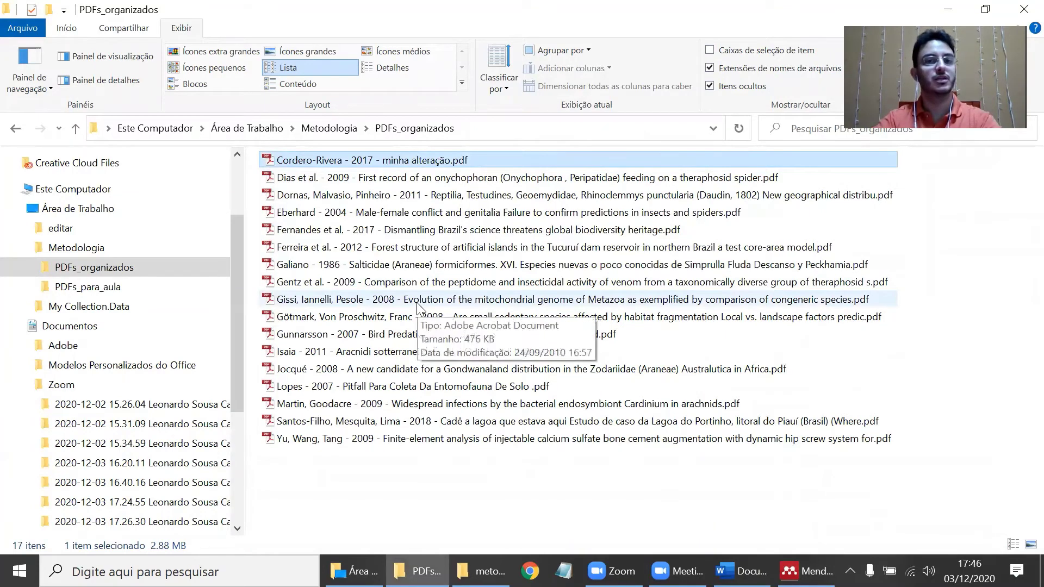
pyautogui.hotkey('alt', 'Tab')
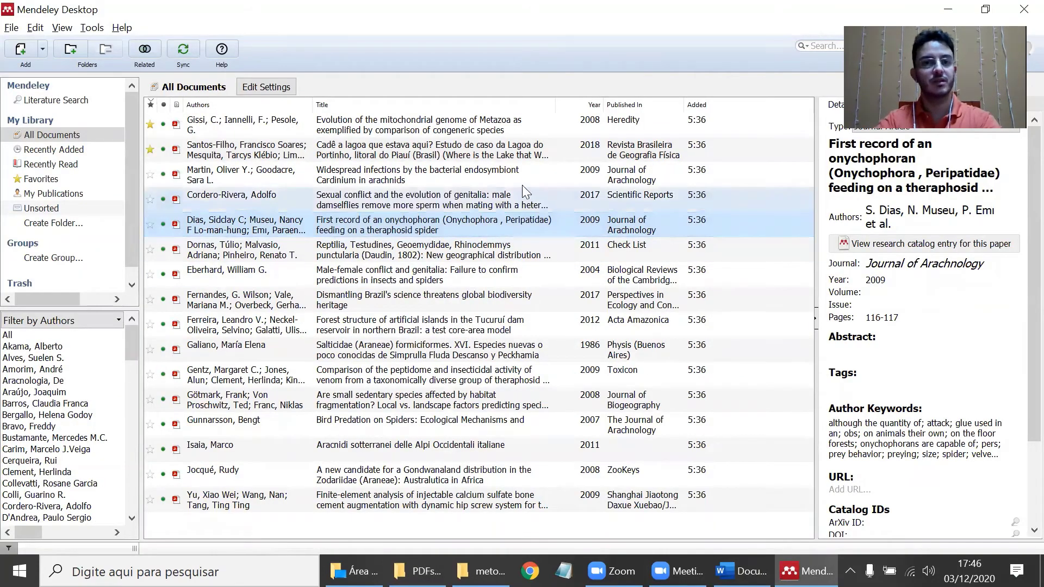
pyautogui.click(544, 204)
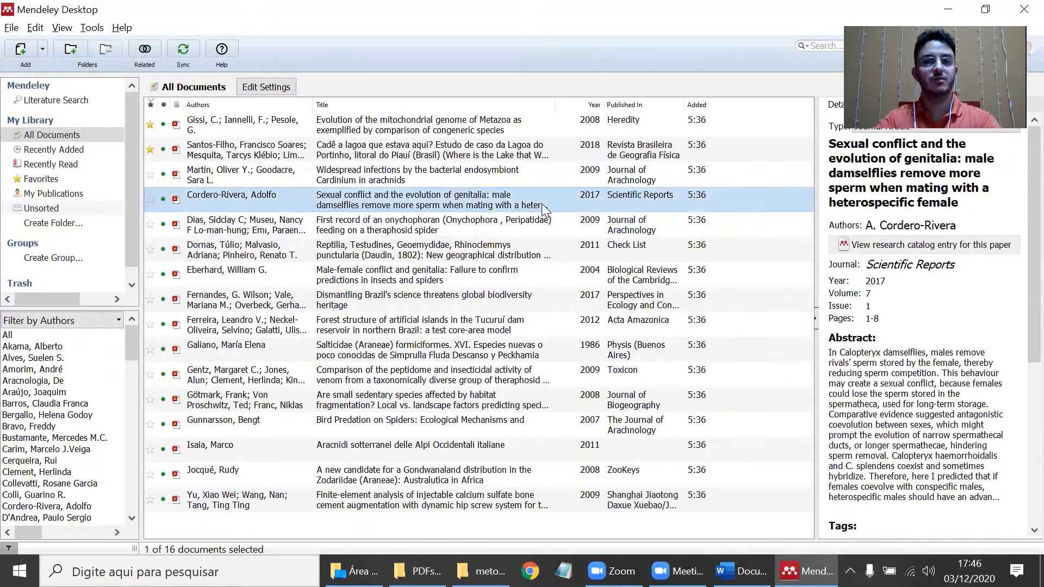
pyautogui.hotkey('alt', 'Tab')
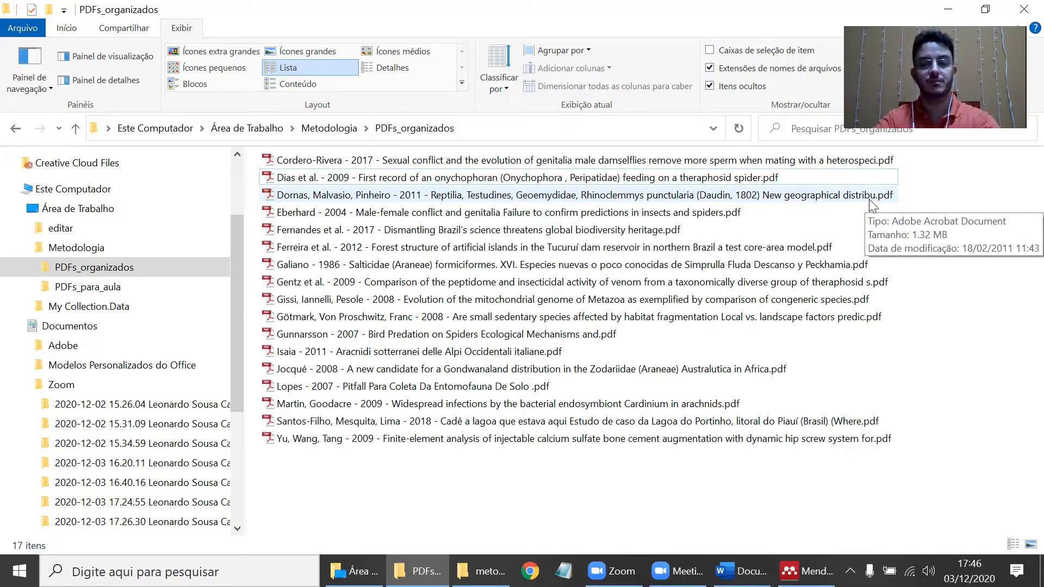
pyautogui.hotkey('alt', 'Tab')
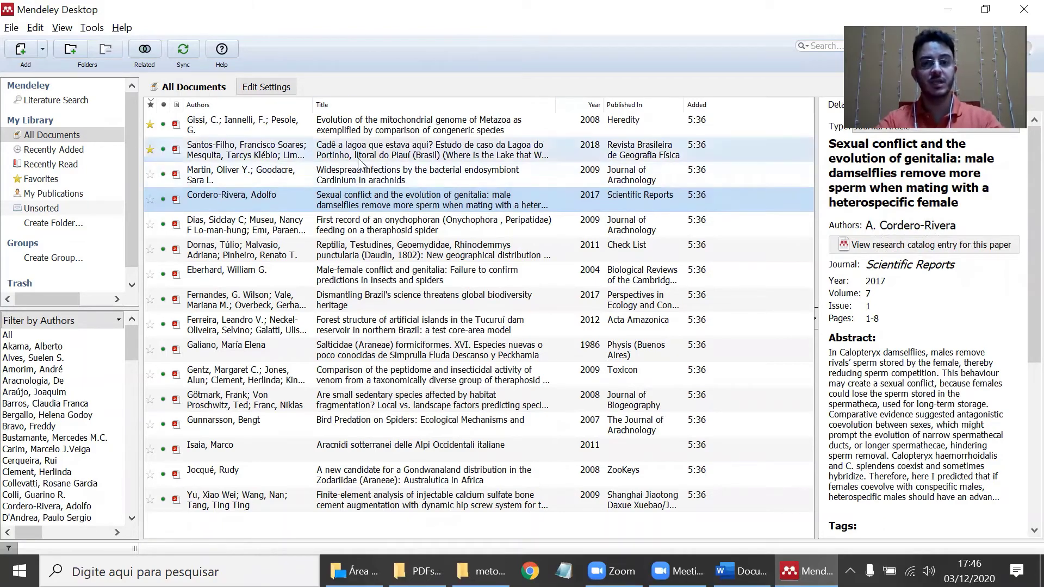
# - Drag the Gissi et al. 2008 mitochondrial genome reference from Mendeley into the Word document
pyautogui.click(741, 570)
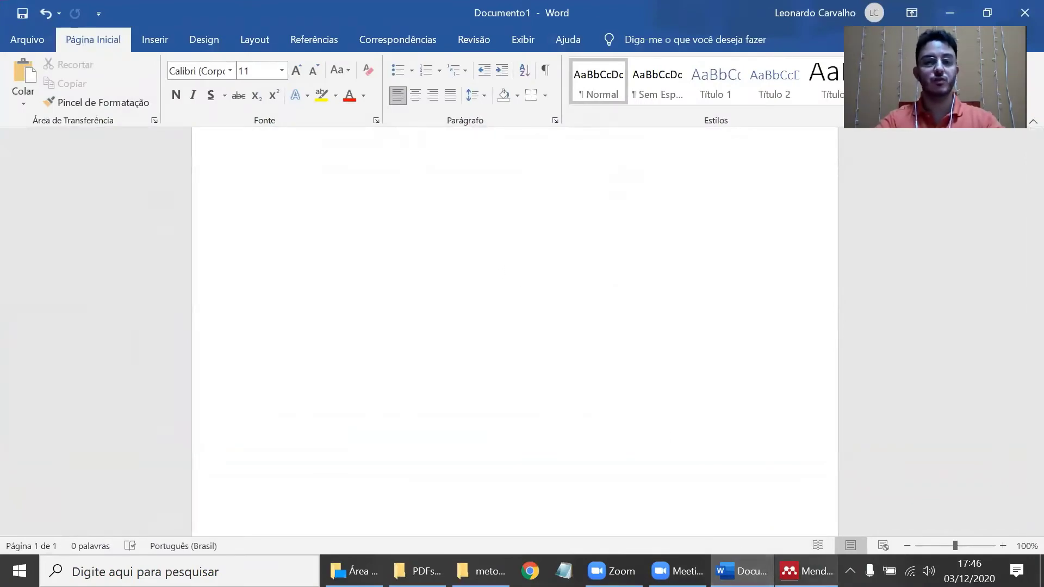
pyautogui.click(806, 571)
pyautogui.click(363, 130)
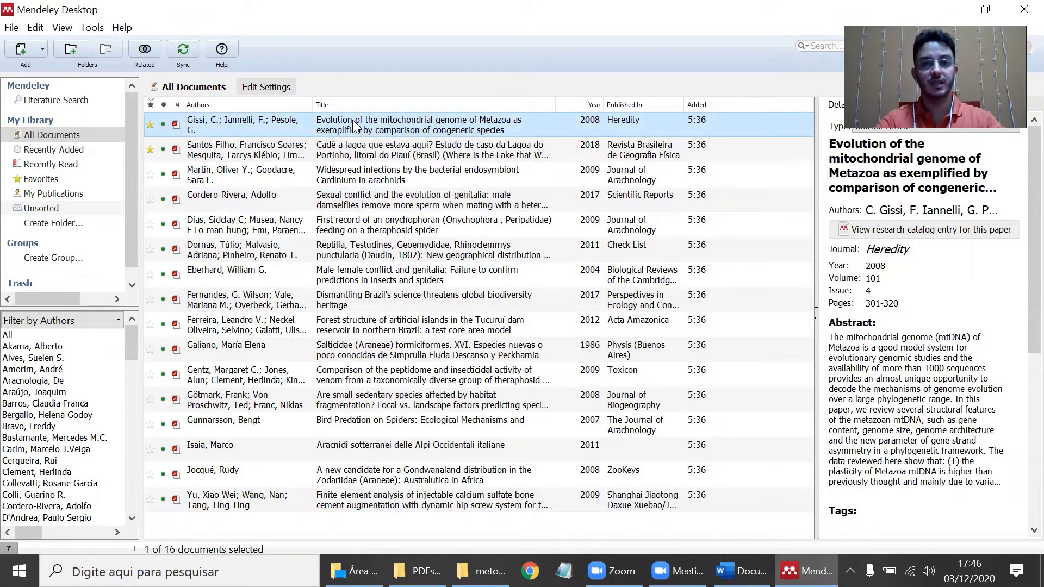
pyautogui.click(741, 571)
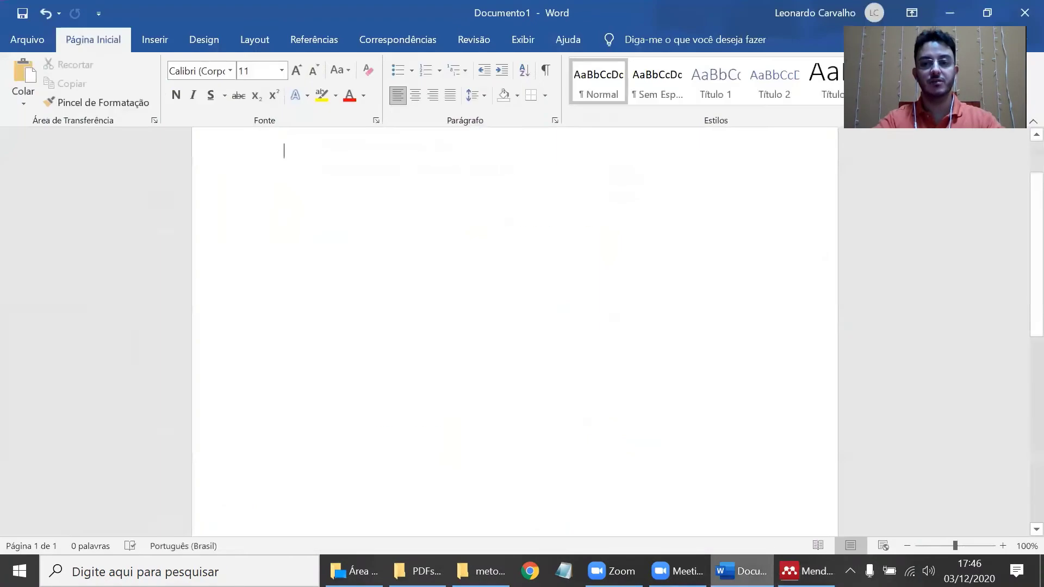
pyautogui.moveTo(747, 548)
pyautogui.mouseDown()
pyautogui.moveTo(594, 376)
pyautogui.moveTo(426, 289)
pyautogui.mouseUp()
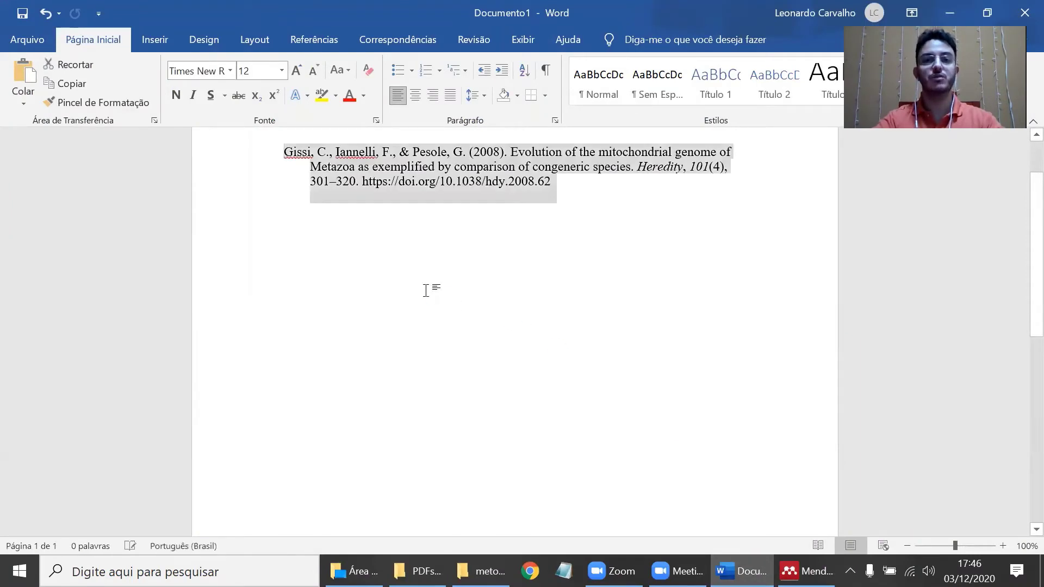
pyautogui.click(640, 239)
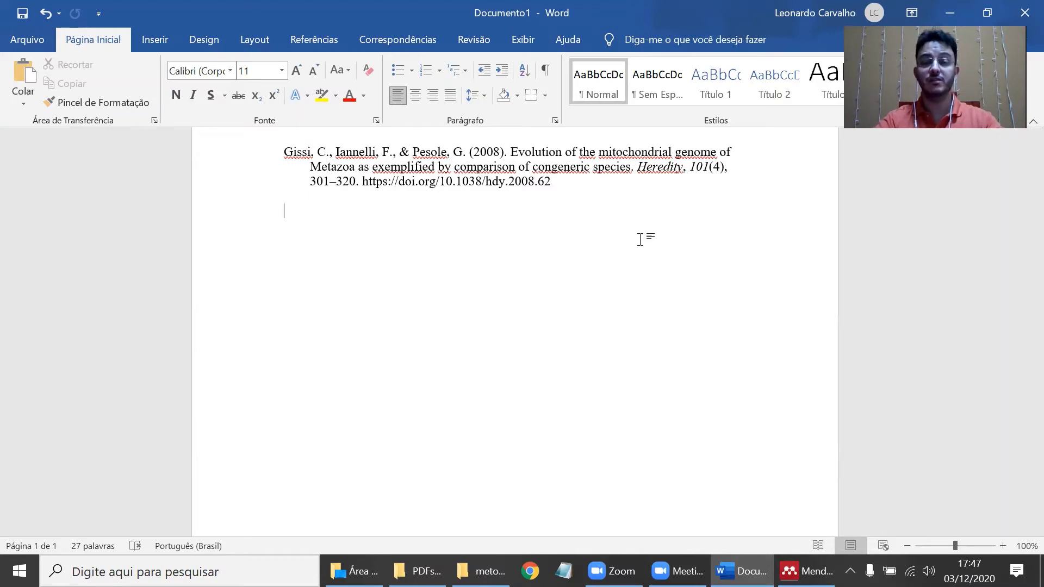
# - Select the whole inserted Gissi reference and delete it
pyautogui.click(572, 152)
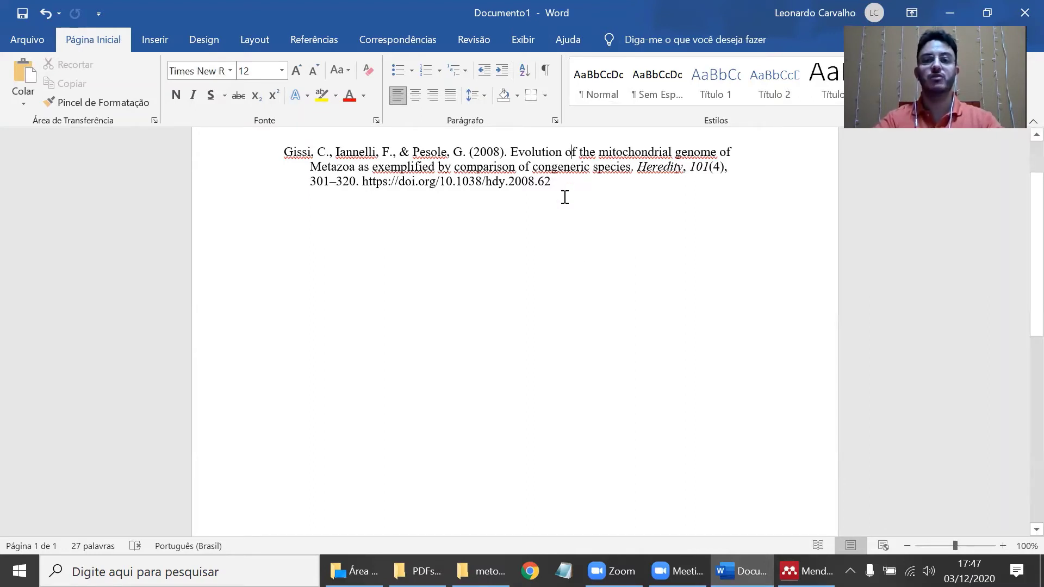
pyautogui.moveTo(806, 570)
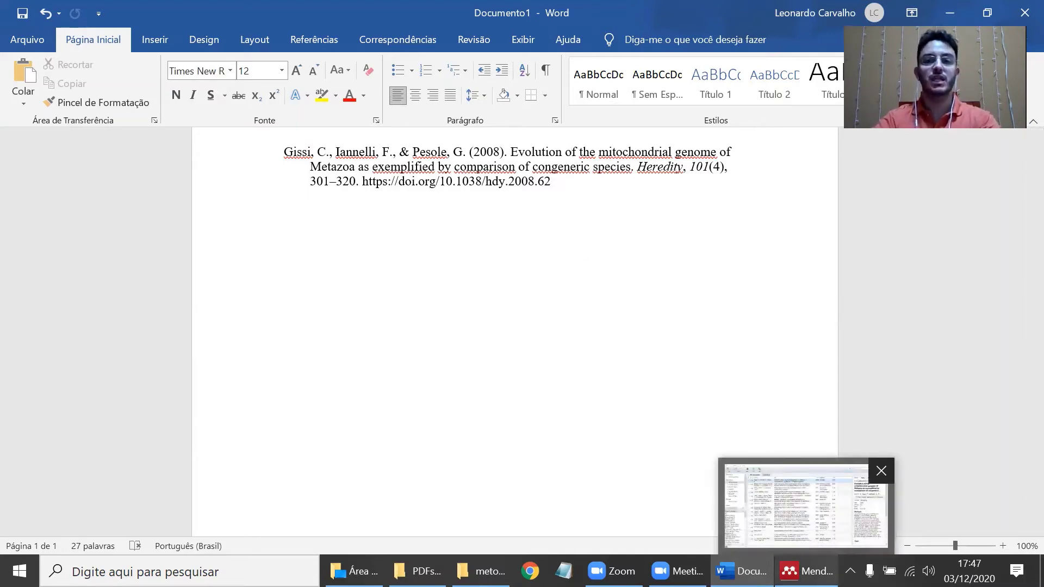
pyautogui.moveTo(569, 182); pyautogui.dragTo(177, 151)
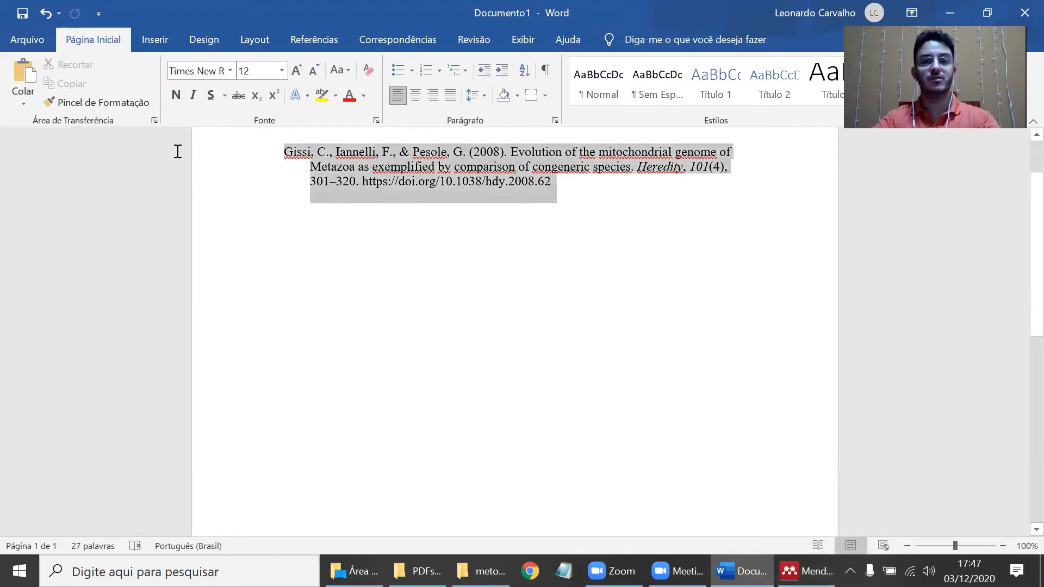
pyautogui.click(513, 152)
pyautogui.moveTo(513, 151); pyautogui.dragTo(700, 153)
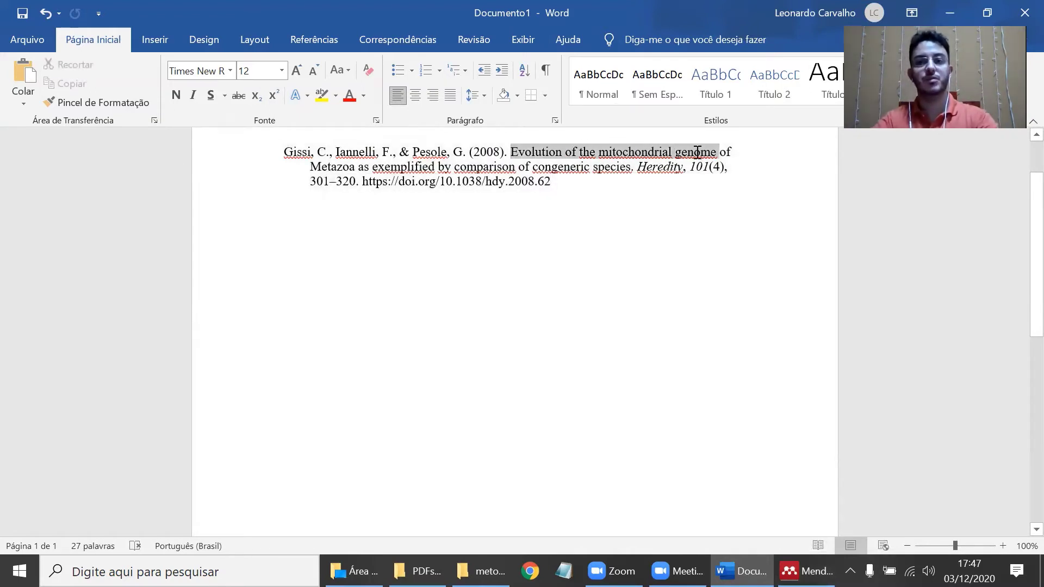
pyautogui.click(589, 207)
pyautogui.moveTo(566, 190); pyautogui.dragTo(233, 156)
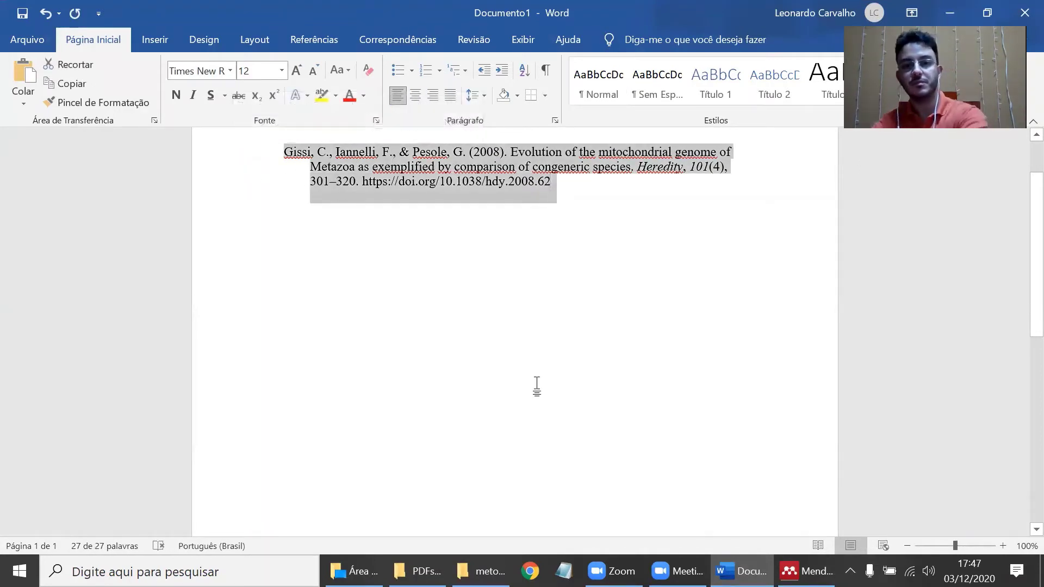
pyautogui.press('BackSpace')
# - Type 'Digamos que eu esteja escrevendo um texto e queira citar aquele trabalho, como fazer?' and add a new line
pyautogui.write('Digao')
pyautogui.press('BackSpace')
pyautogui.write('mos que eu esteja escre')
pyautogui.press('BackSpace')
pyautogui.press('BackSpace')
pyautogui.press('BackSpace')
pyautogui.write('teja esc')
pyautogui.press('BackSpace')
pyautogui.press('BackSpace')
pyautogui.press('BackSpace')
pyautogui.press('BackSpace')
pyautogui.press('BackSpace')
pyautogui.press('BackSpace')
pyautogui.press('BackSpace')
pyautogui.press('BackSpace')
pyautogui.press('BackSpace')
pyautogui.press('BackSpace')
pyautogui.write('escrevendo um texto e queira citar aquele trabalho, como fazer?')
pyautogui.press('Return')
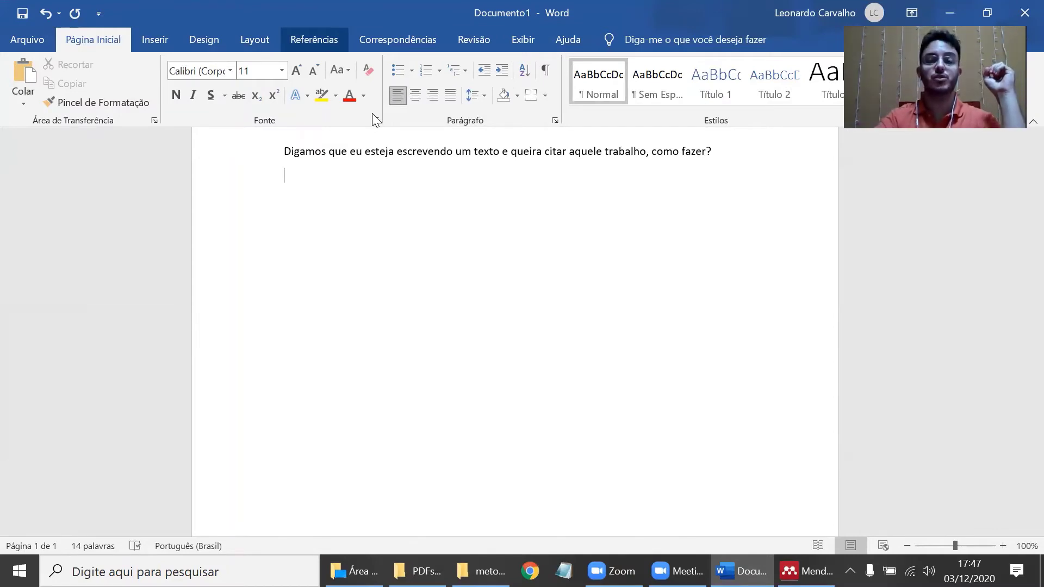
# - Look over Mendeley's Insert Citation on Word's Referências tab and Mendeley's Tools menu Word plugin
pyautogui.click(314, 40)
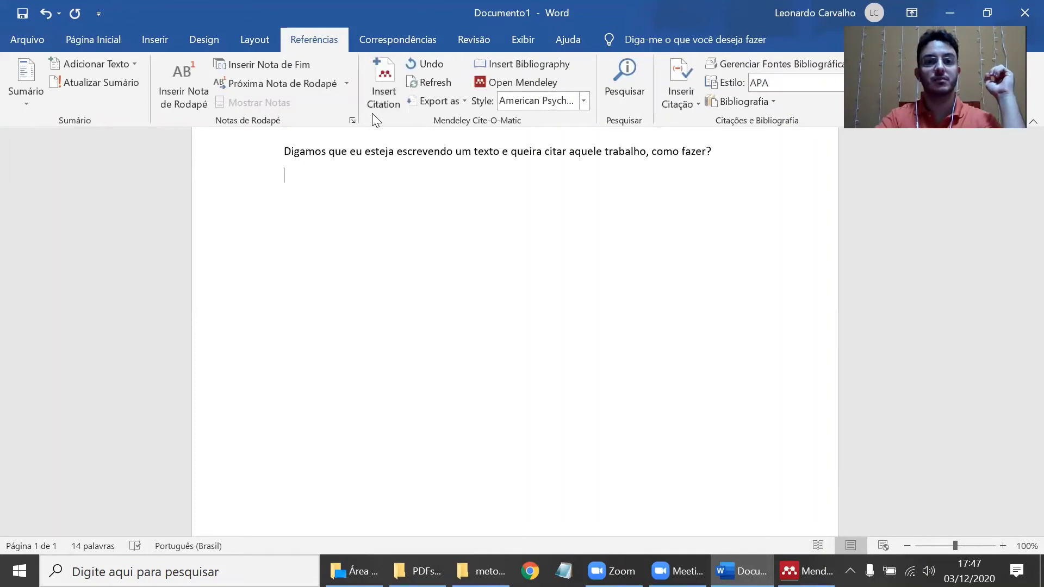
pyautogui.click(383, 94)
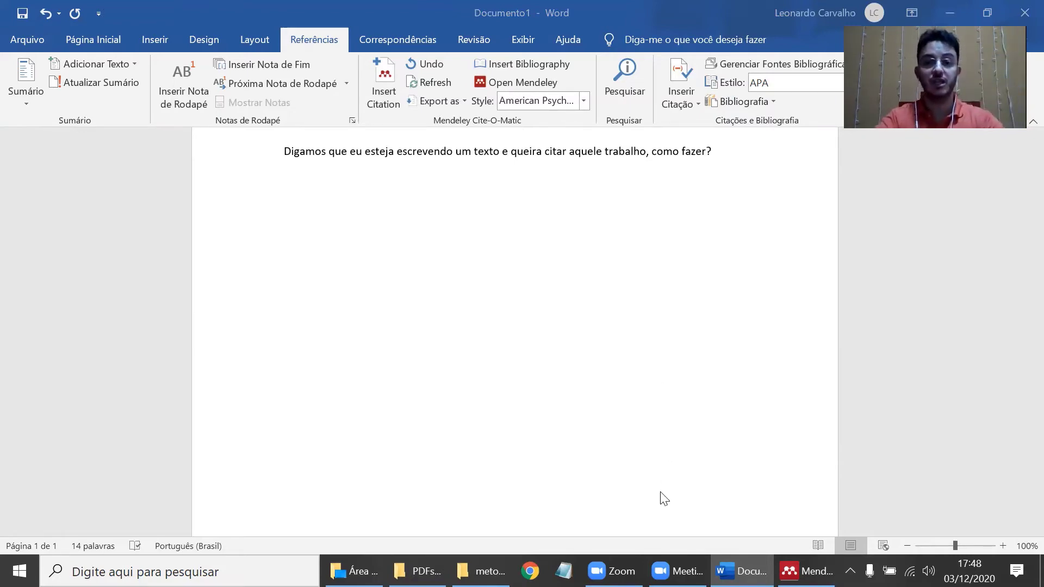
pyautogui.click(806, 570)
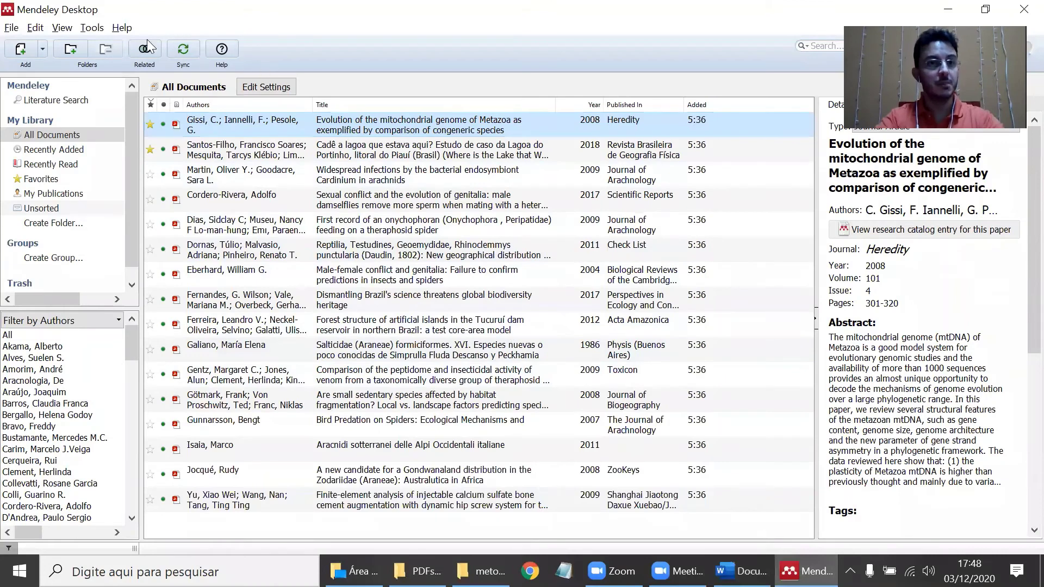
pyautogui.click(88, 27)
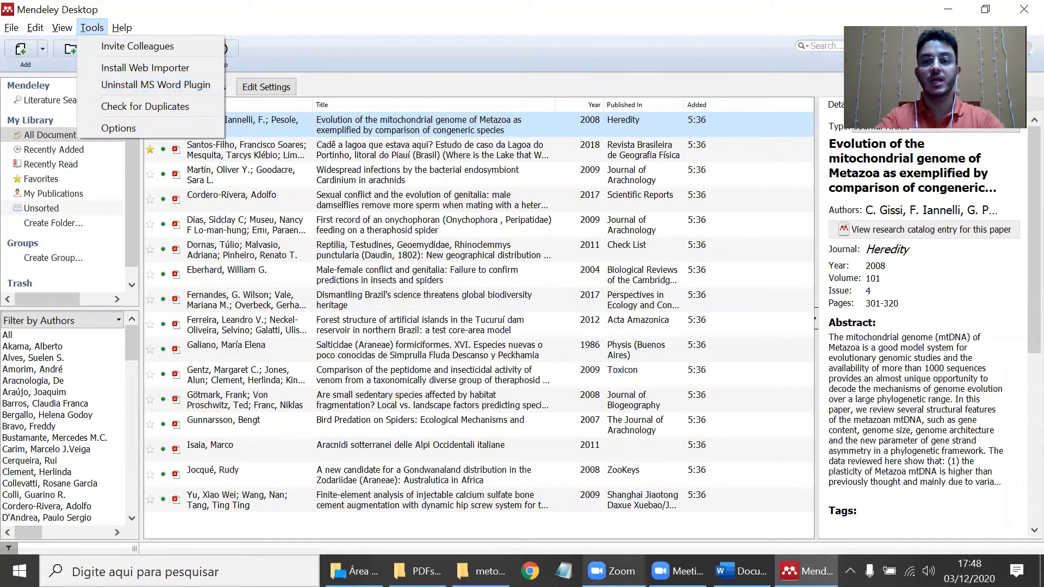
pyautogui.click(741, 571)
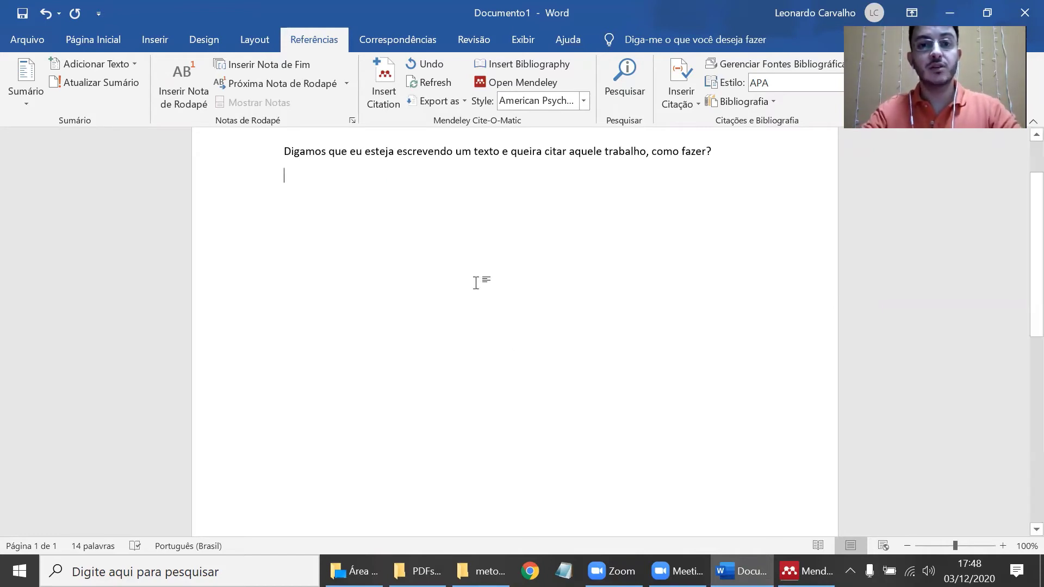
# - Search the Mendeley library for 'spider' and cite Eberhard 2004 on male-female conflict and genitalia
pyautogui.click(380, 99)
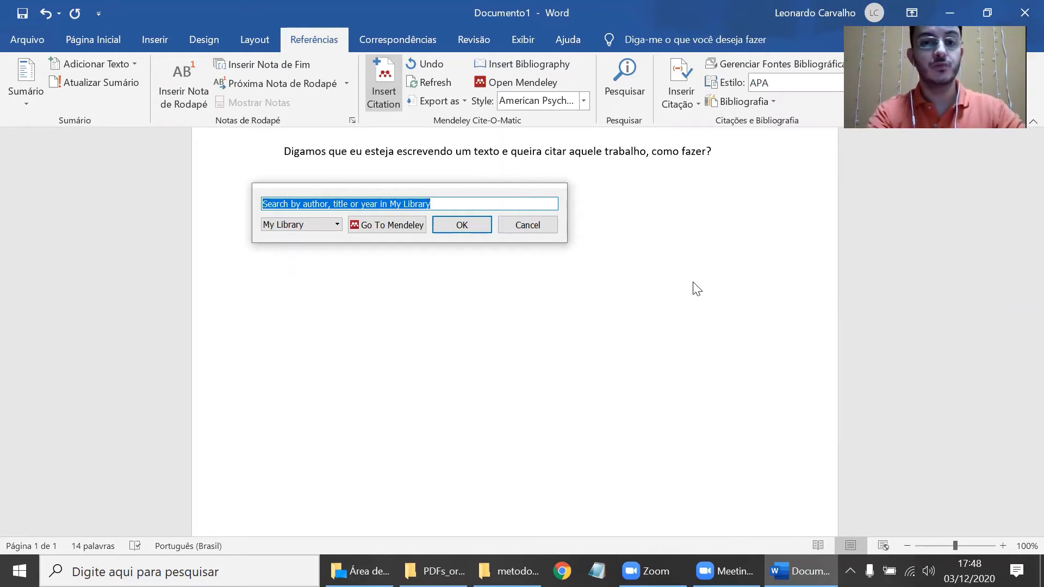
pyautogui.click(694, 281)
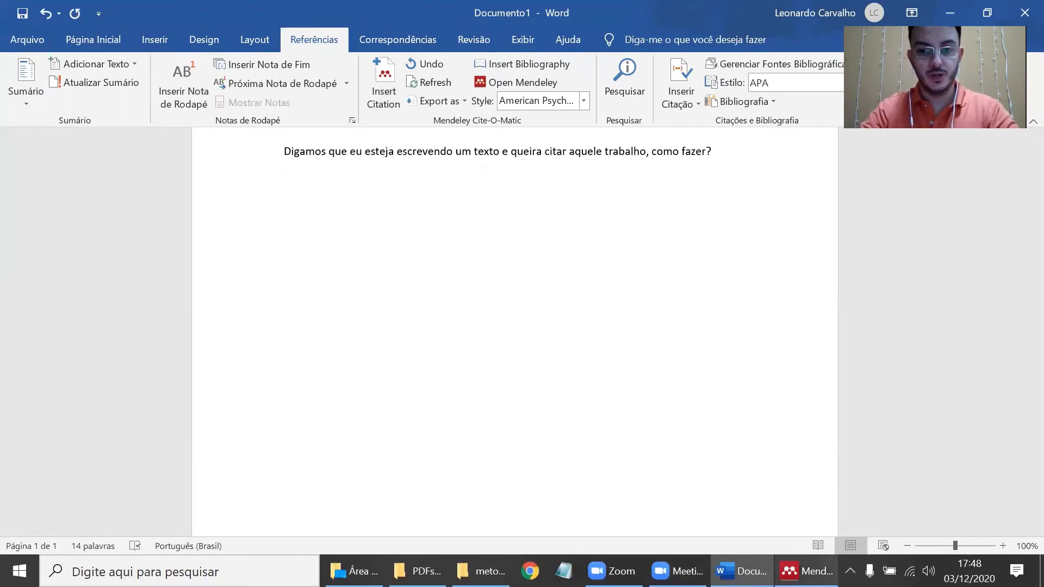
pyautogui.click(377, 102)
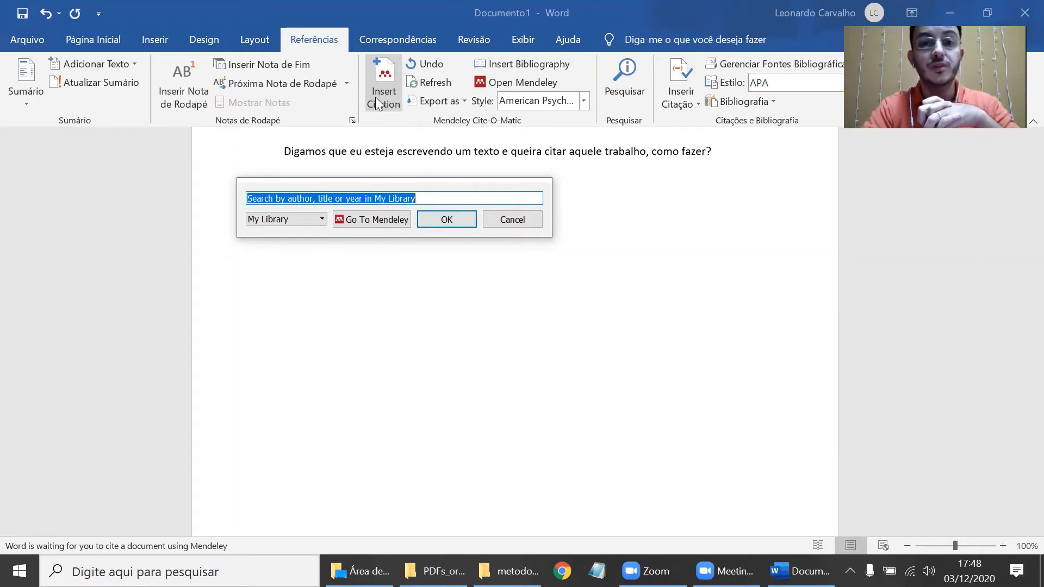
pyautogui.write('spi')
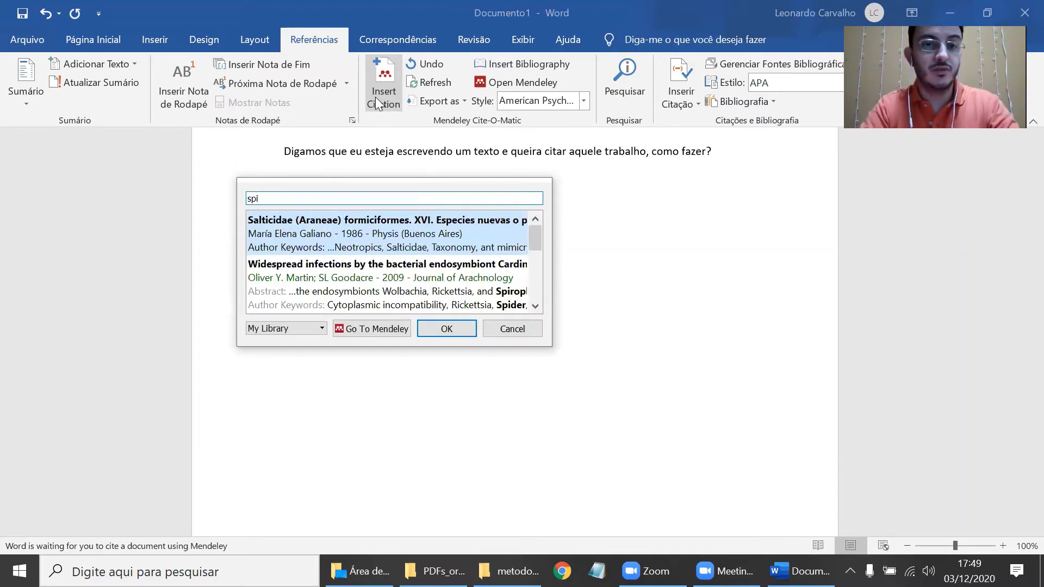
pyautogui.write('der')
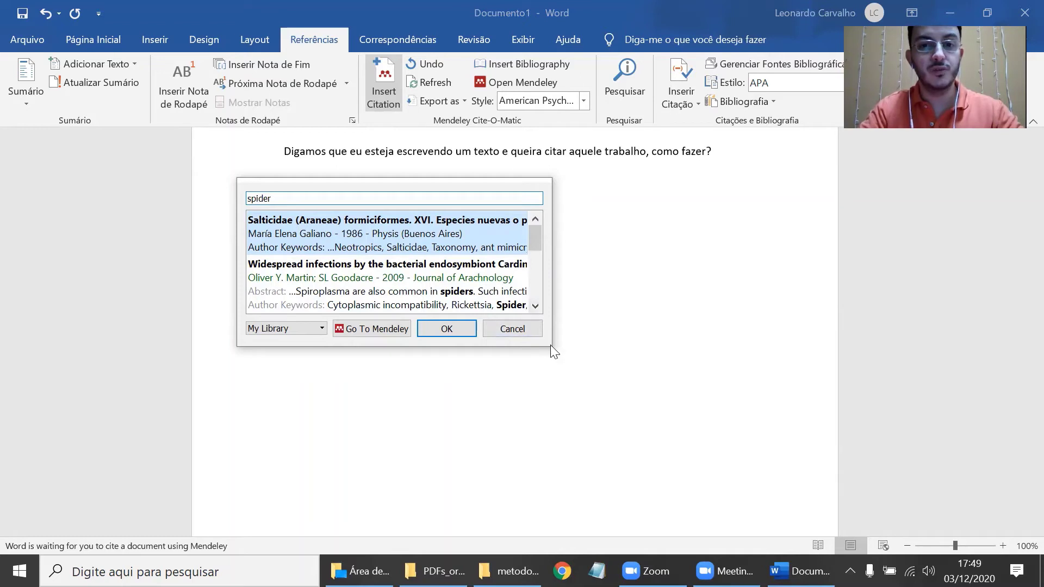
pyautogui.click(535, 306)
pyautogui.click(535, 305)
pyautogui.doubleClick(373, 249)
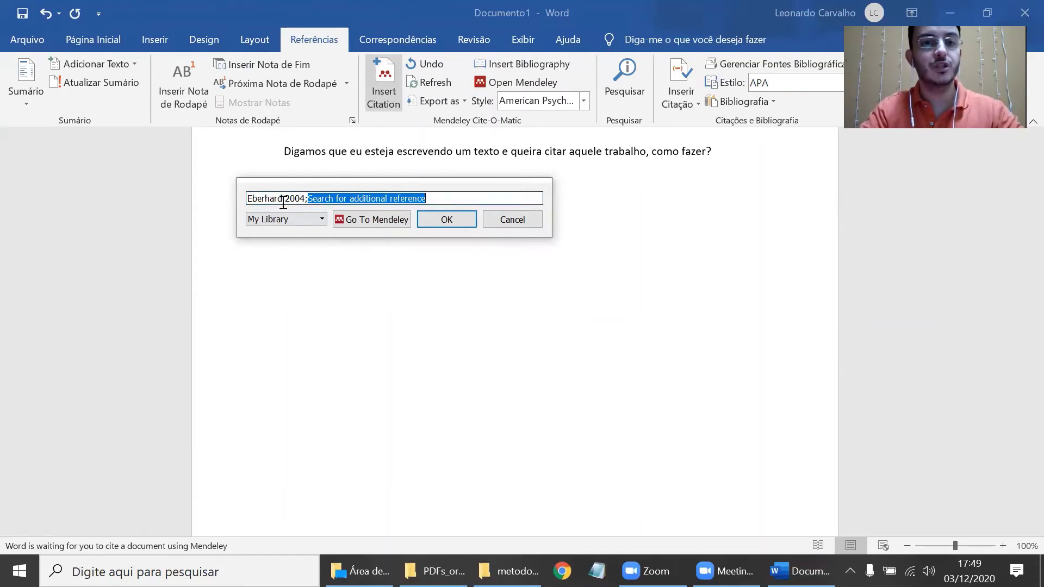
pyautogui.click(445, 220)
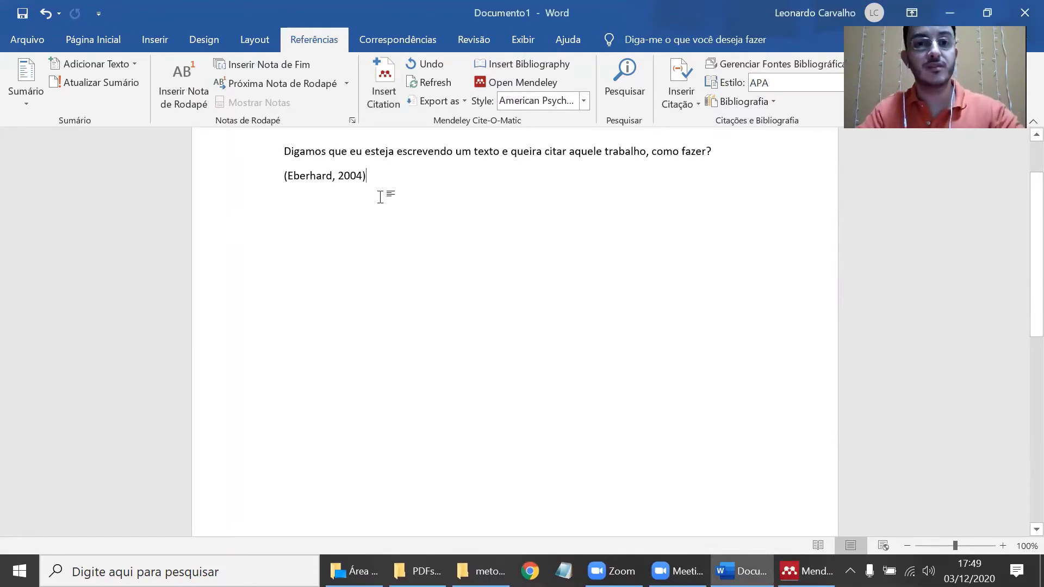
# - Switch the citation style to Nature, then to American Political Science Association
pyautogui.click(553, 101)
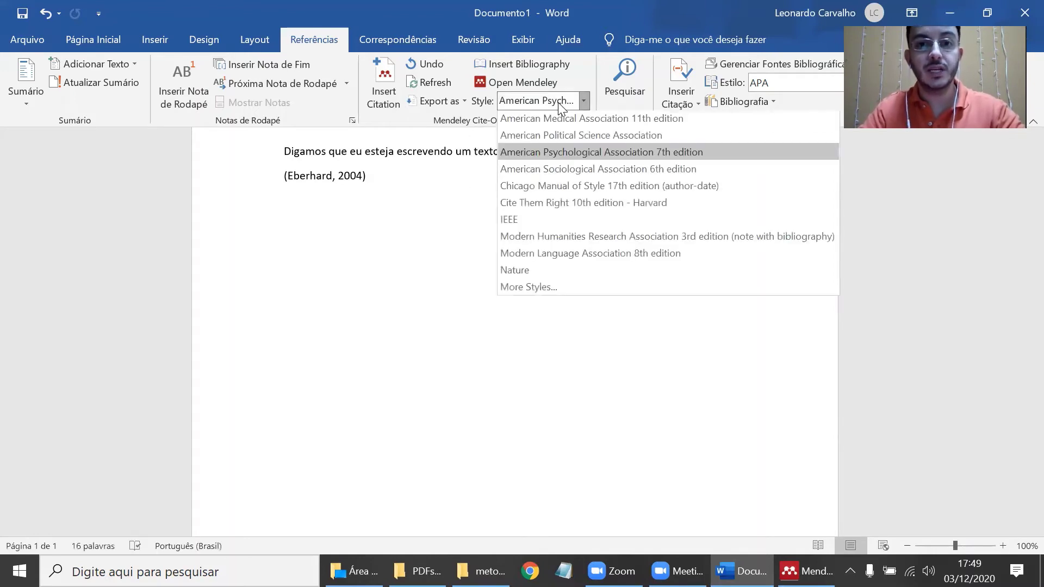
pyautogui.click(524, 272)
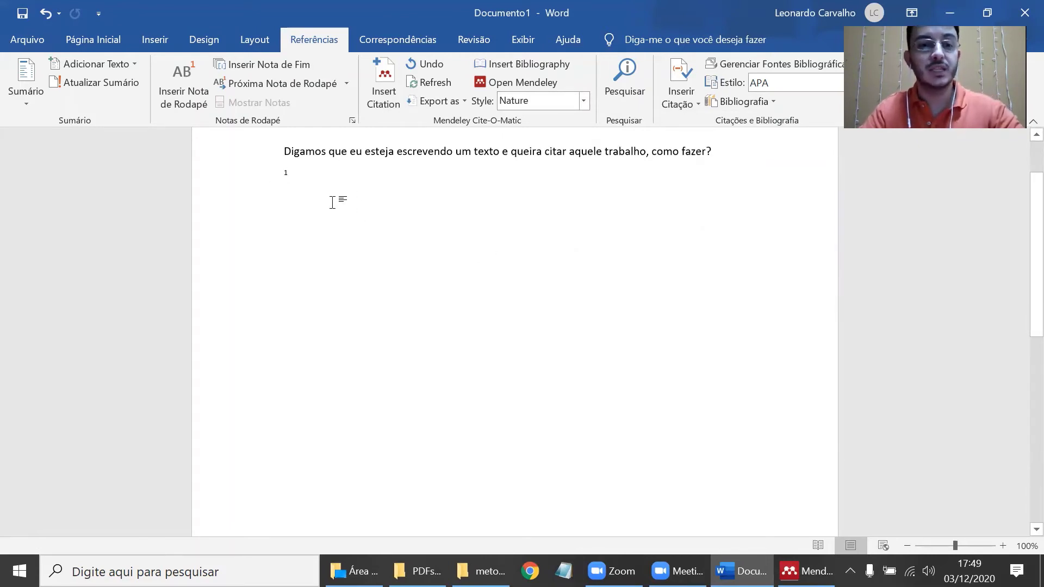
pyautogui.click(572, 108)
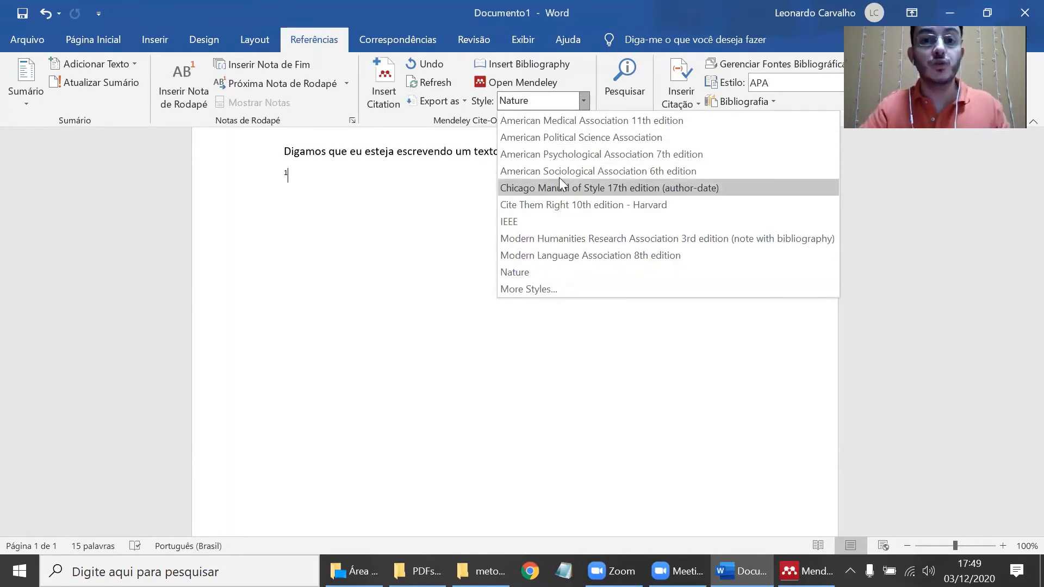
pyautogui.click(566, 137)
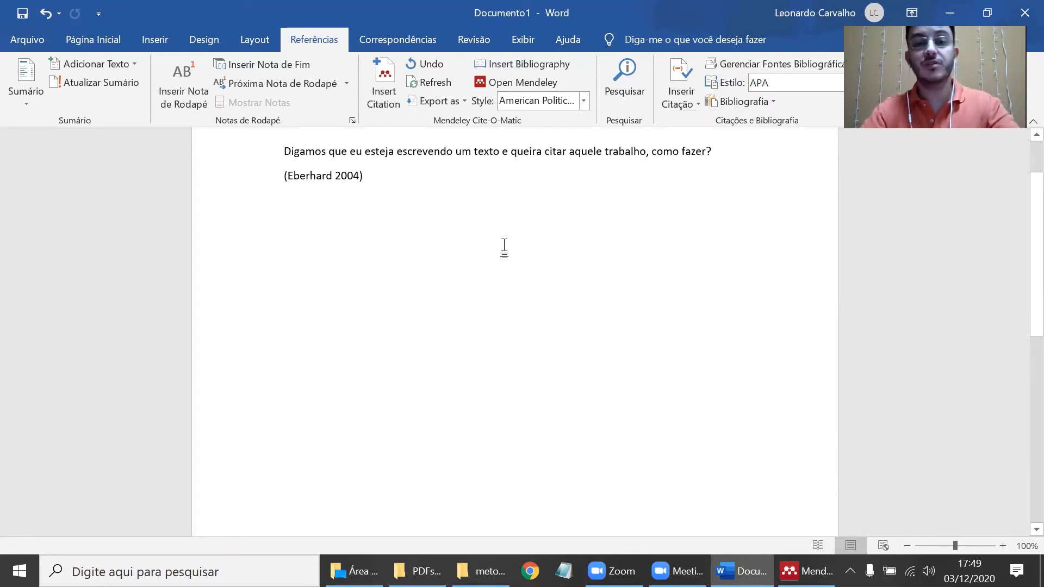
# - Start a new line reading 'Vou fazer uma outra citação'
pyautogui.press('Return')
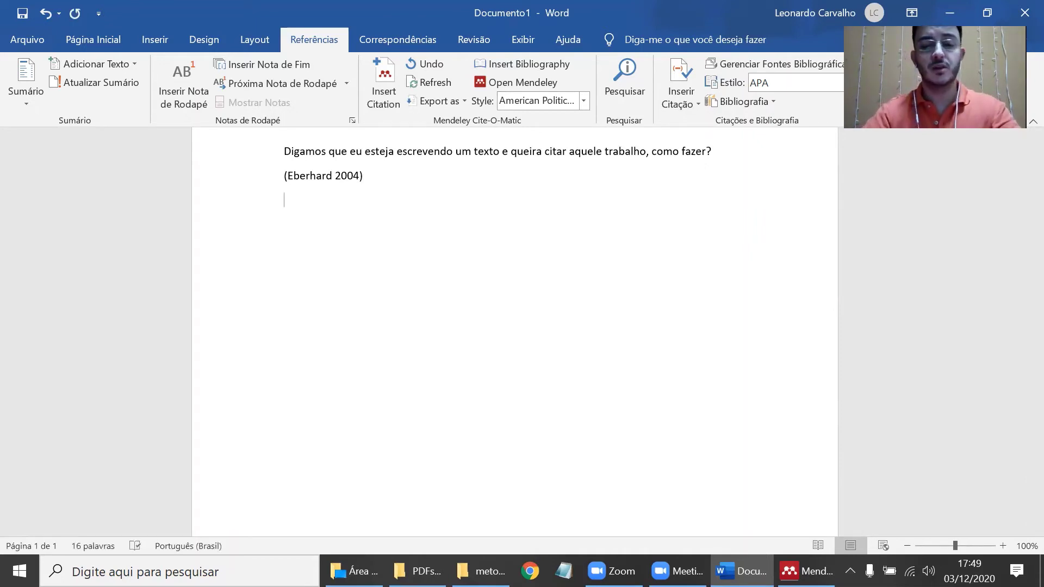
pyautogui.write('(')
pyautogui.press('BackSpace')
pyautogui.write('Vou ')
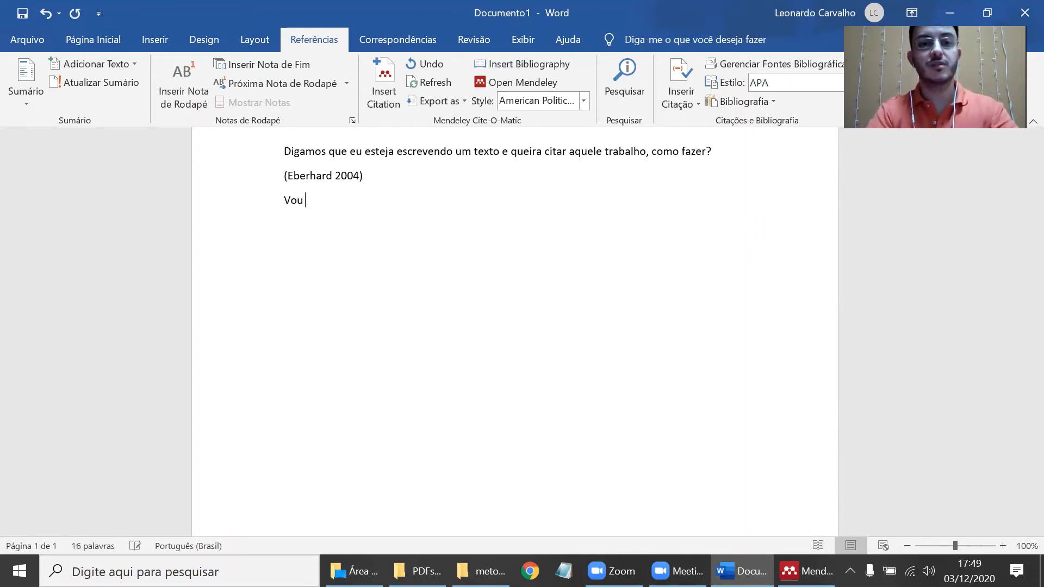
pyautogui.write('fazer uma outra')
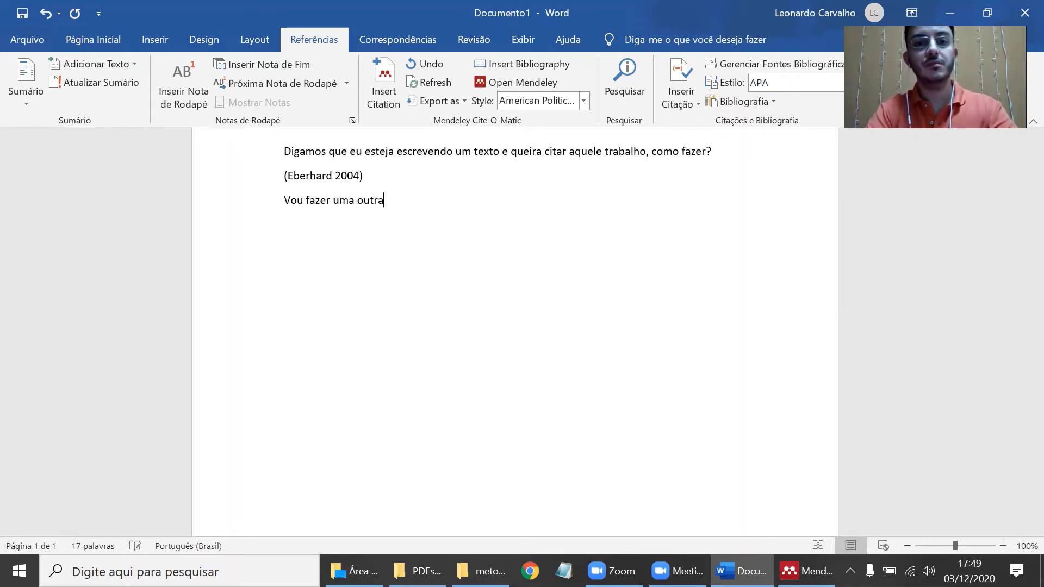
pyautogui.write(' citação')
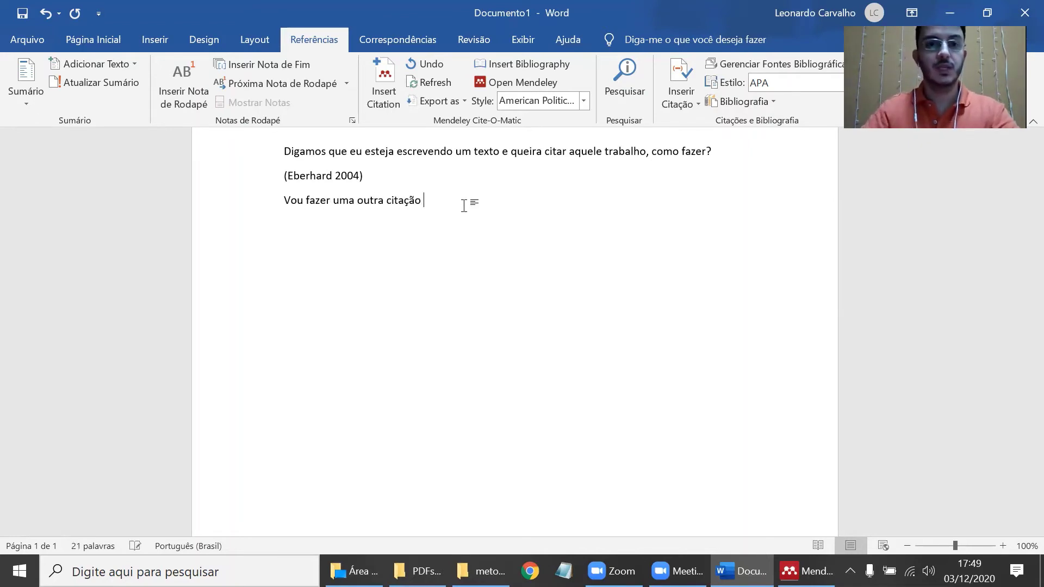
# - Queue Galiano 1986, Martin 2009 and Eberhard 2004 from 'spide' searches into one new citation
pyautogui.click(380, 92)
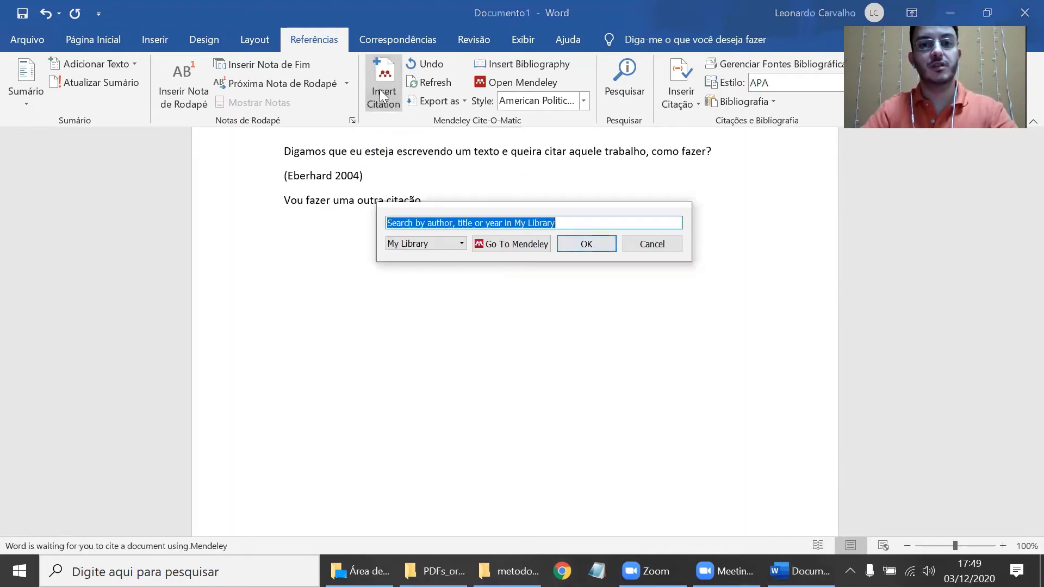
pyautogui.write('spide')
pyautogui.press('Return')
pyautogui.write('spide')
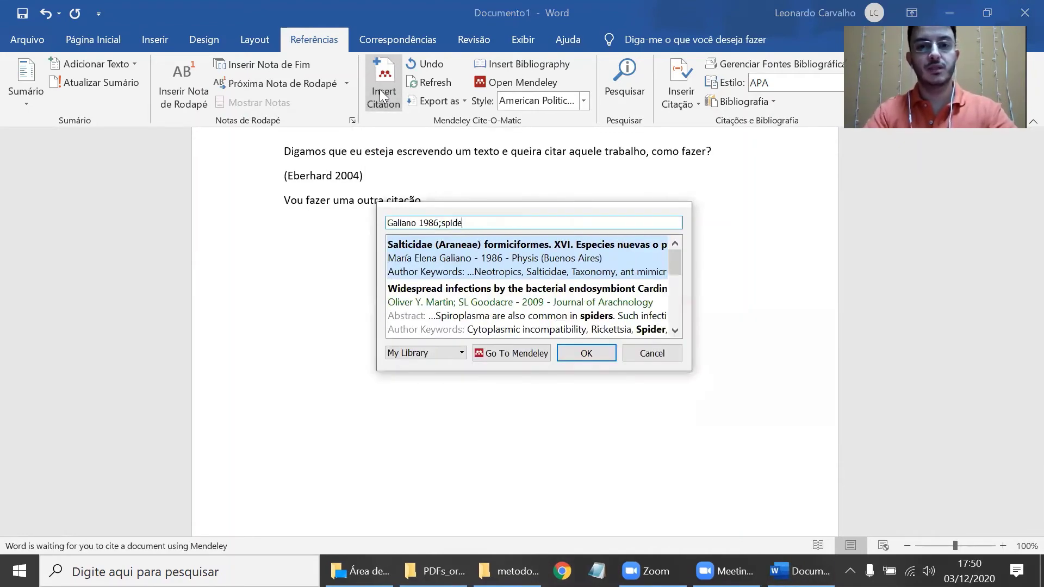
pyautogui.press('Return')
pyautogui.write('spide')
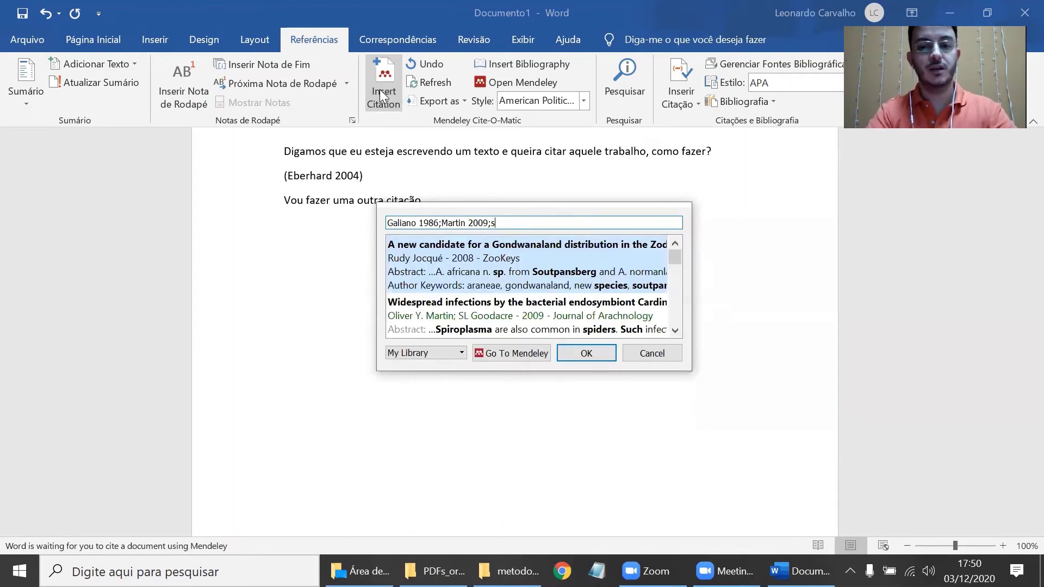
pyautogui.press('Down')
pyautogui.press('Down')
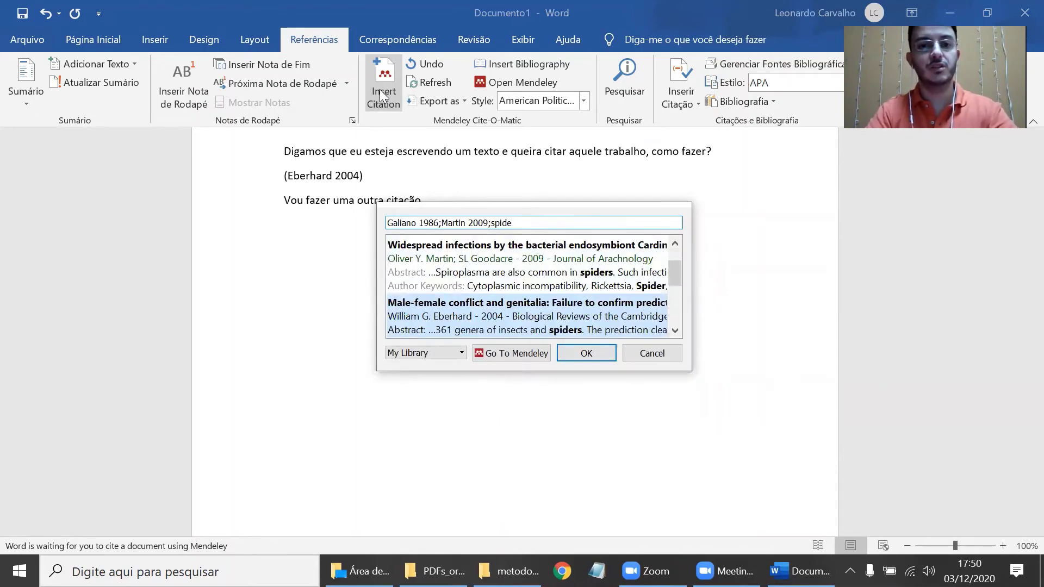
pyautogui.press('Return')
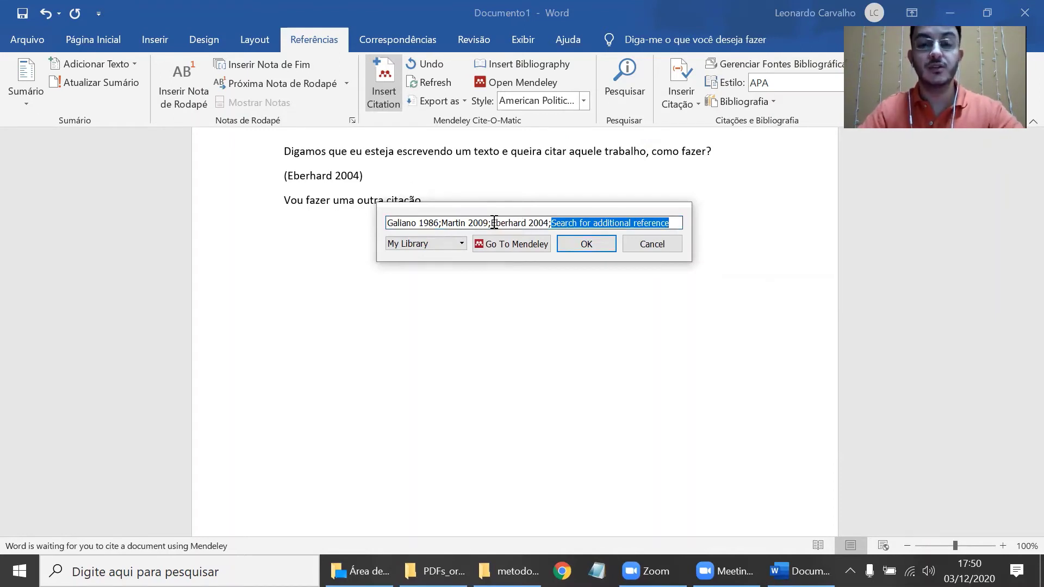
# - Insert the three-reference citation and preview it in numbered American Medical Association 11th edition style
pyautogui.click(568, 242)
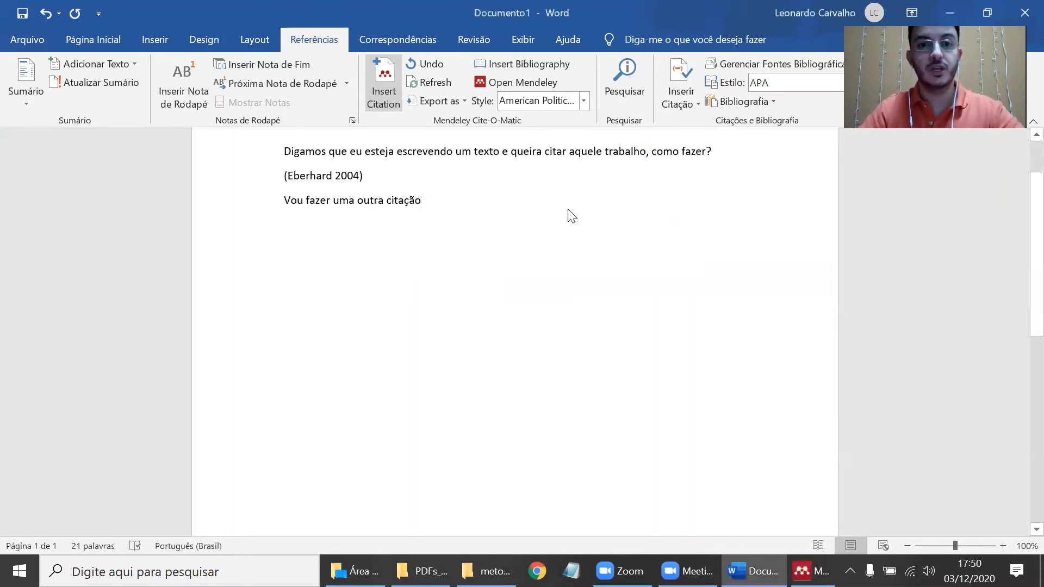
pyautogui.click(575, 102)
pyautogui.click(571, 120)
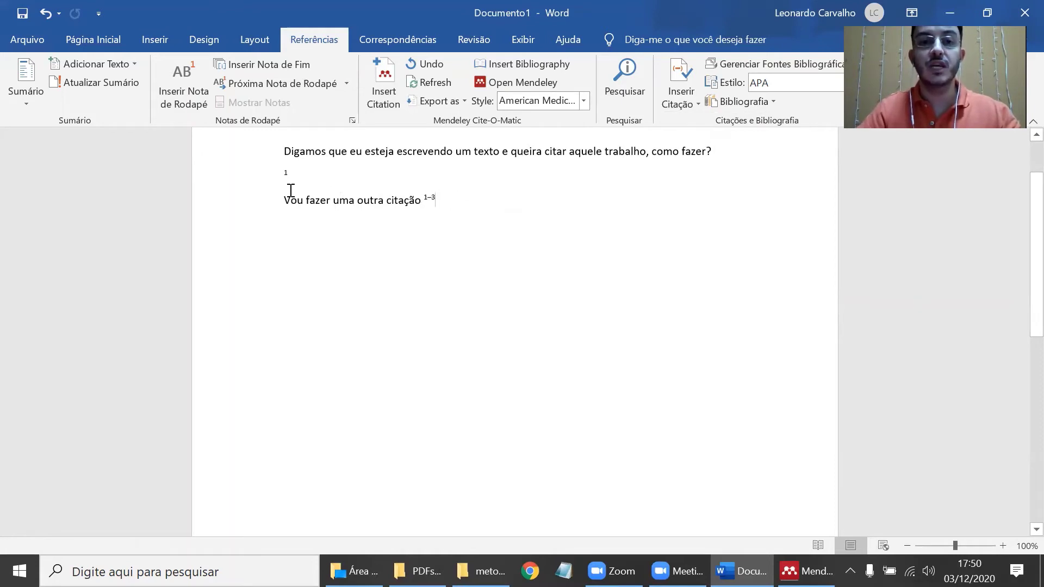
pyautogui.click(288, 172)
pyautogui.click(268, 170)
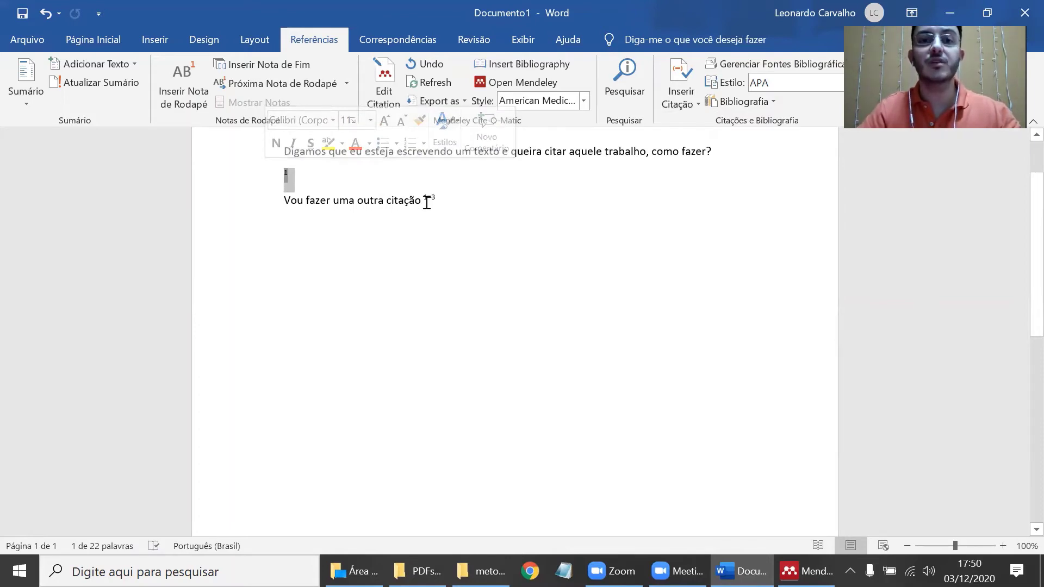
pyautogui.click(511, 201)
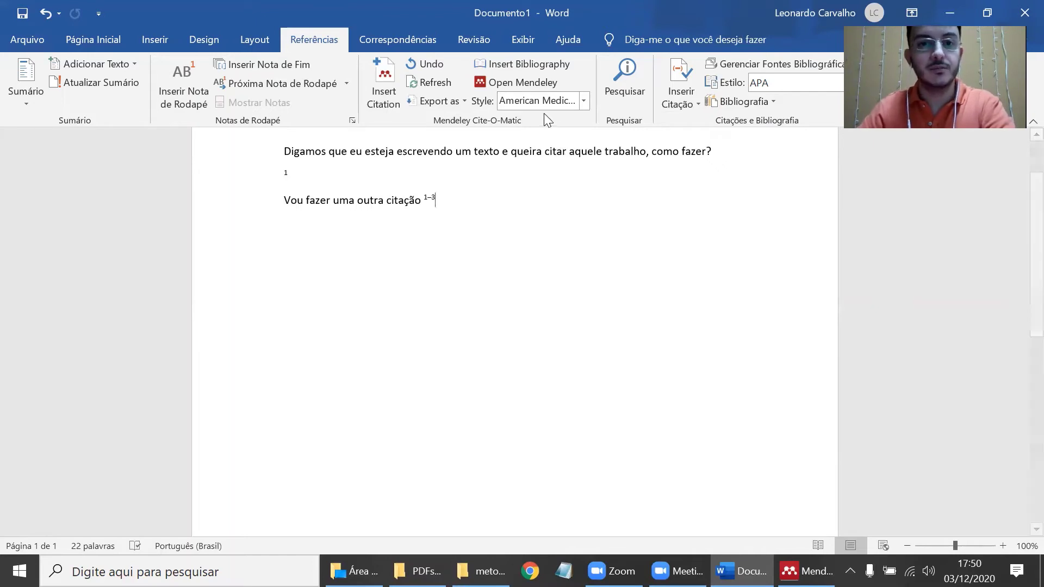
# - Switch the citation style back to American Political Science Association
pyautogui.click(553, 99)
pyautogui.click(560, 135)
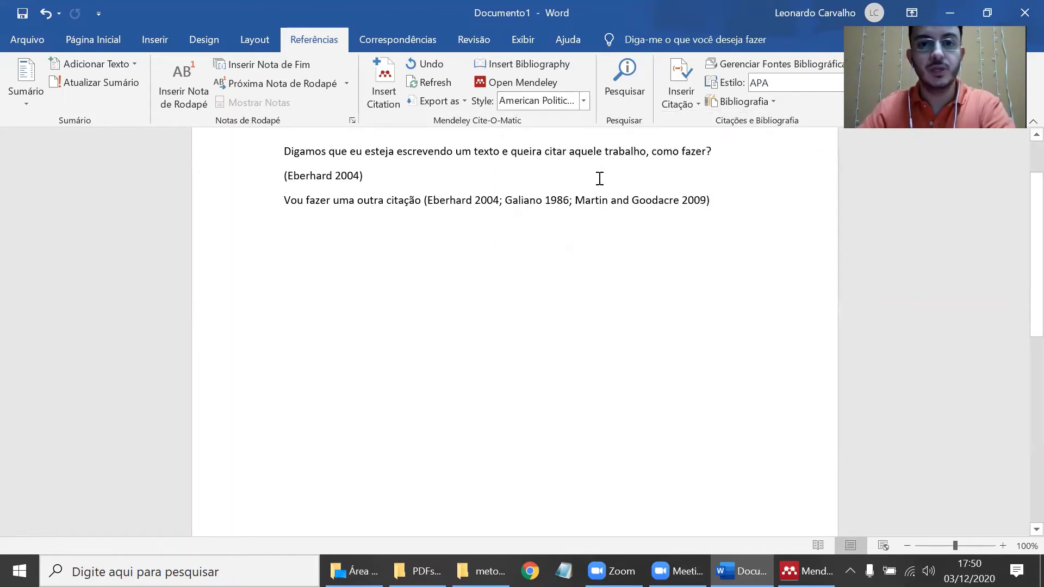
pyautogui.click(582, 199)
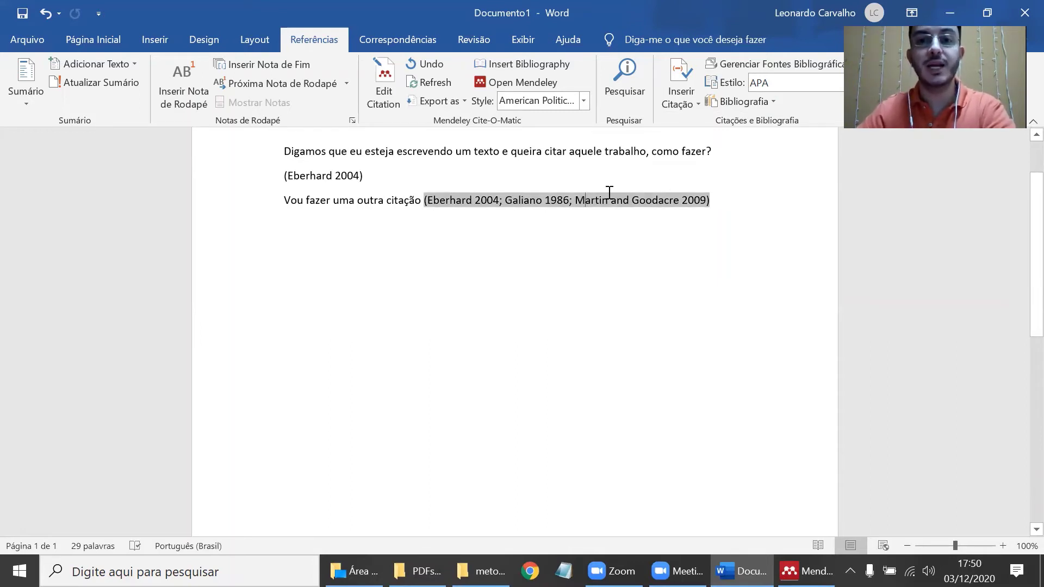
# - Delete Eberhard 2004 from the three-reference citation and confirm the edit
pyautogui.click(383, 92)
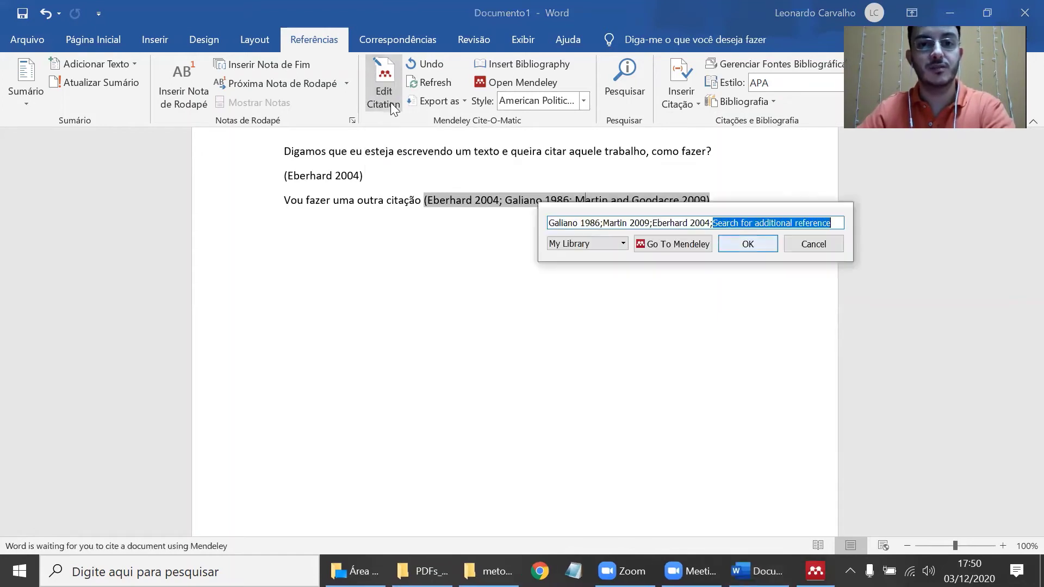
pyautogui.click(696, 227)
pyautogui.press('Delete')
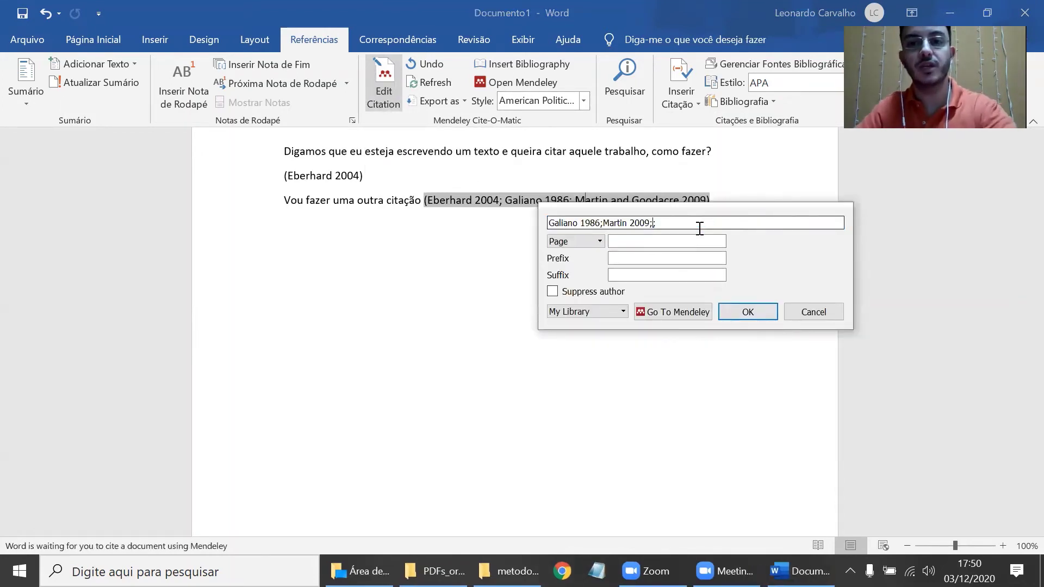
pyautogui.click(742, 318)
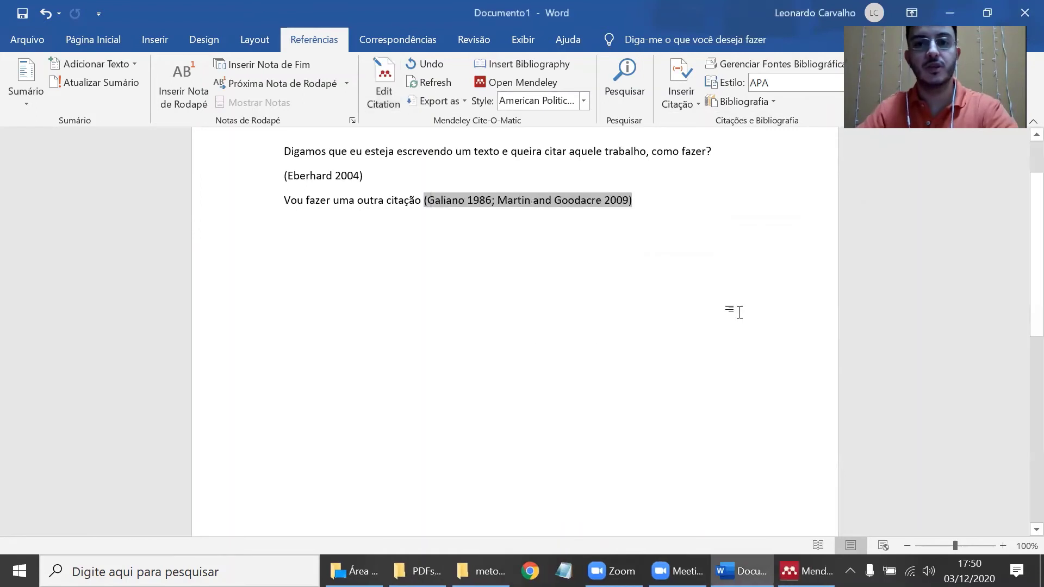
# - Toggle the style to American Medical Association 11th edition and back to American Political Science Association
pyautogui.click(537, 102)
pyautogui.click(535, 119)
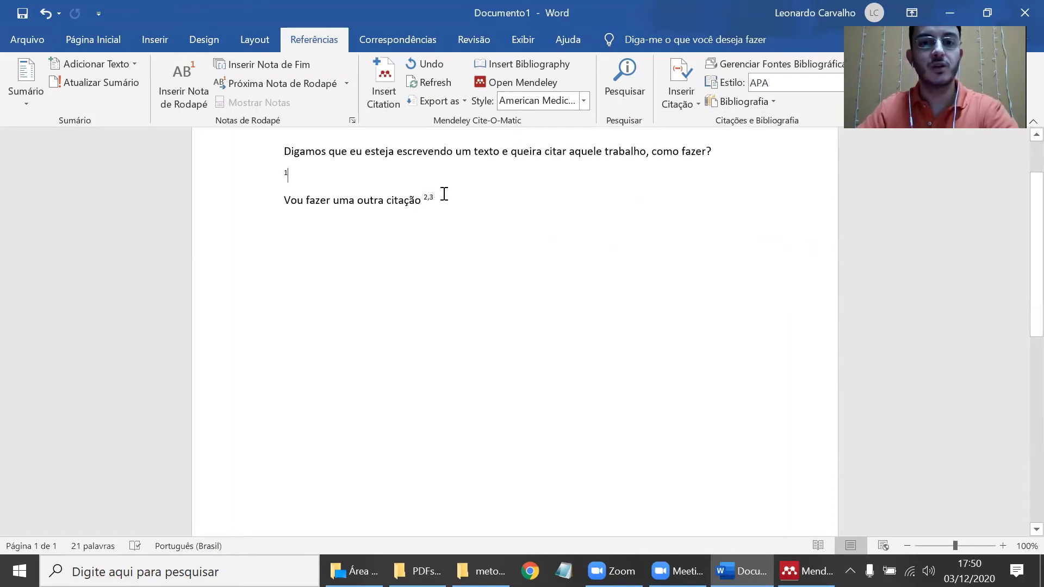
pyautogui.click(535, 99)
pyautogui.click(539, 137)
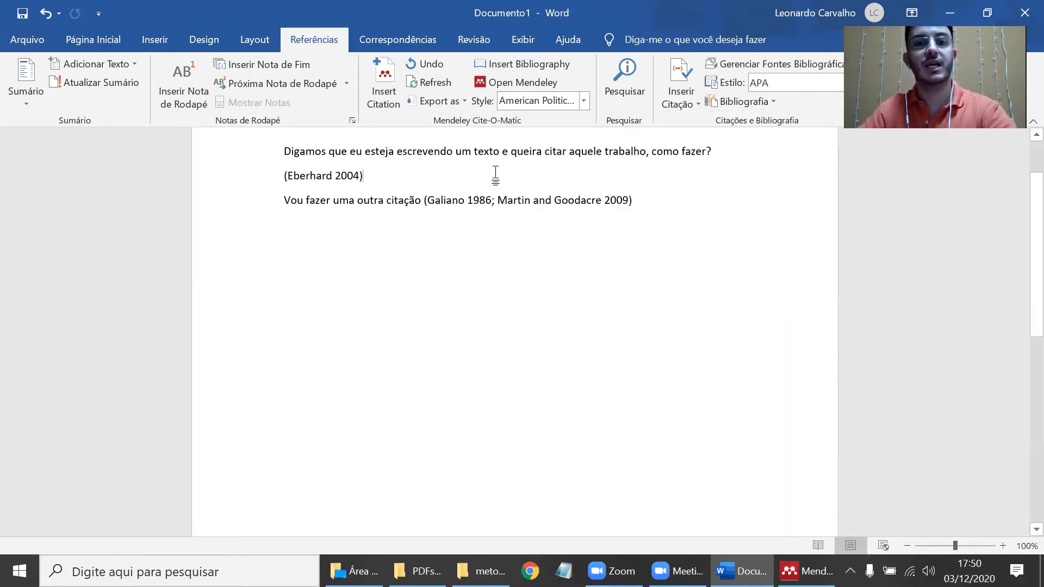
pyautogui.click(652, 198)
# - Type 'eu quero citar uma figura de um trabalho' and cite the Gissi 2008 paper after it
pyautogui.write('eu quero')
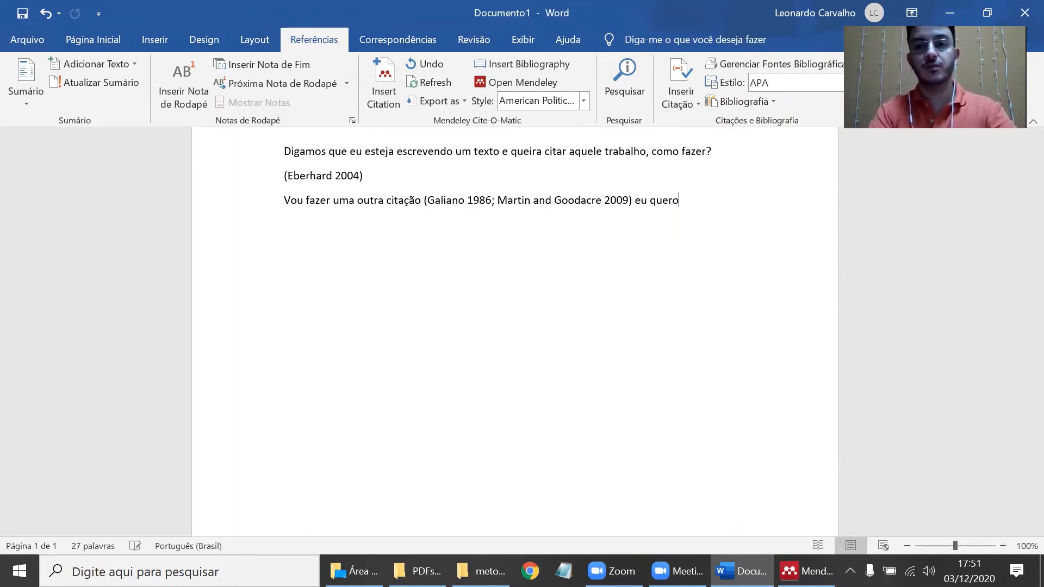
pyautogui.write(' citar uma fig')
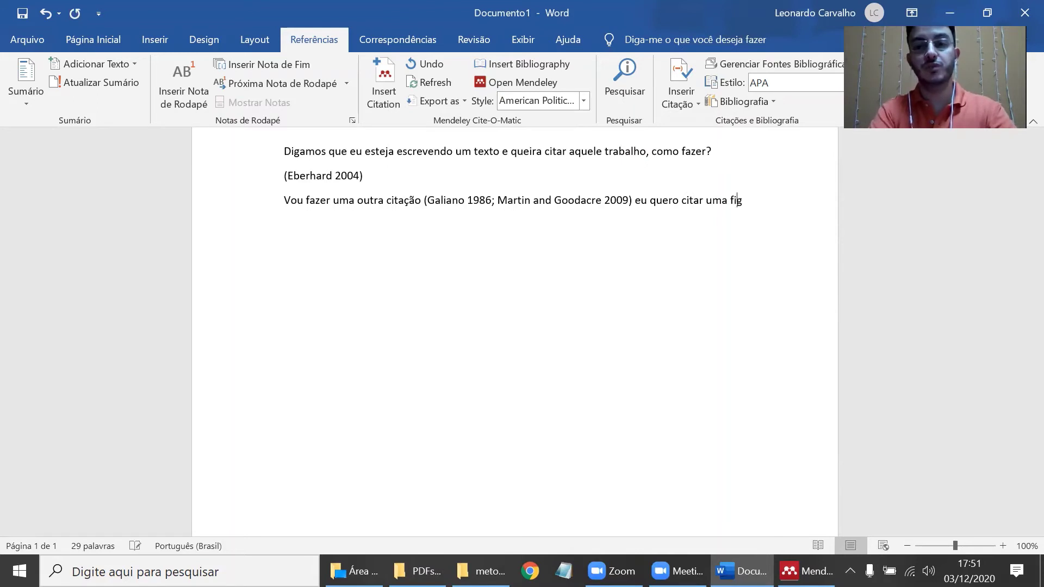
pyautogui.write('ura de um tr')
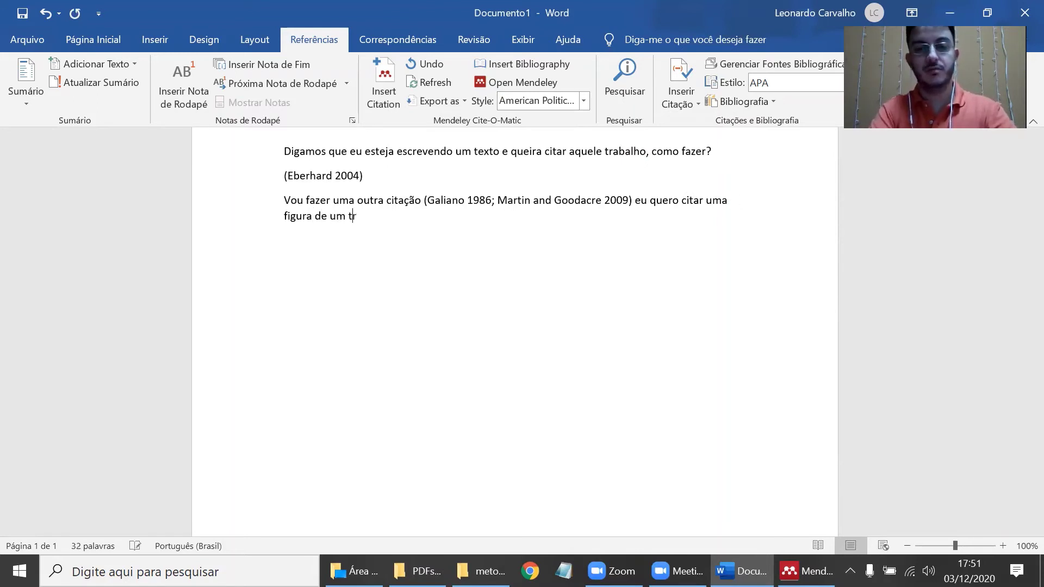
pyautogui.write('abalho')
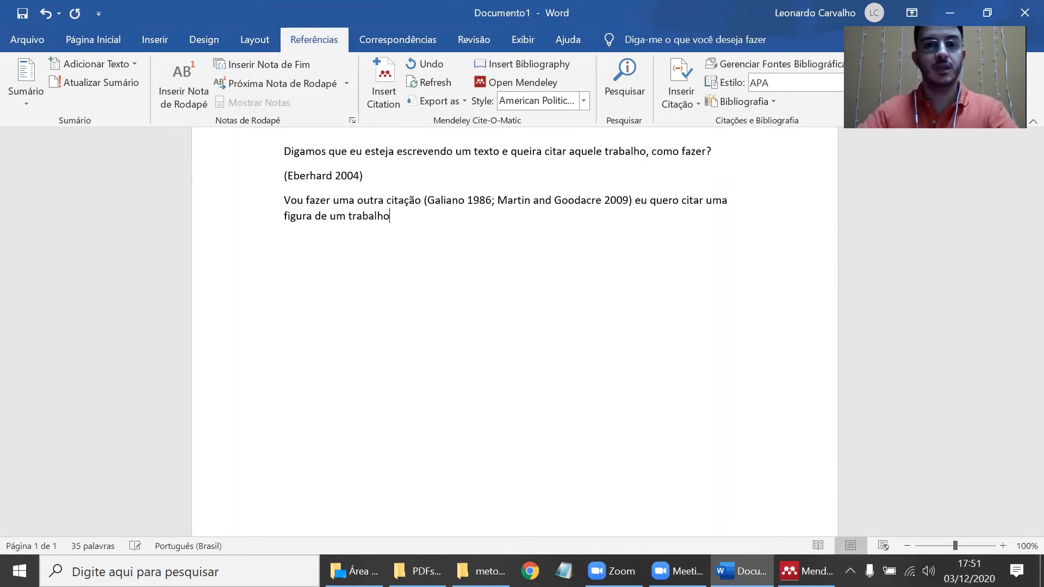
pyautogui.click(389, 90)
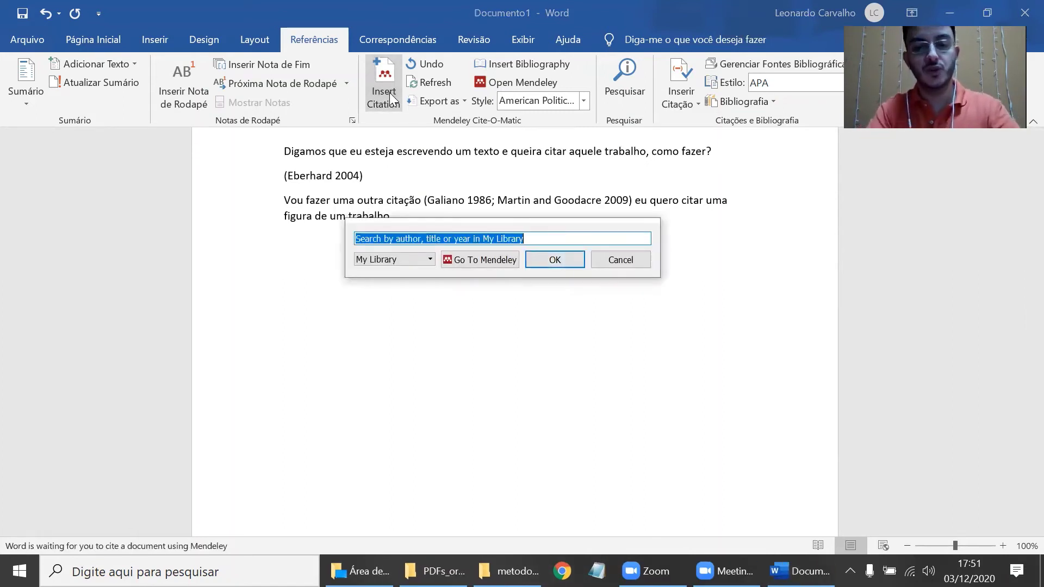
pyautogui.write('giss')
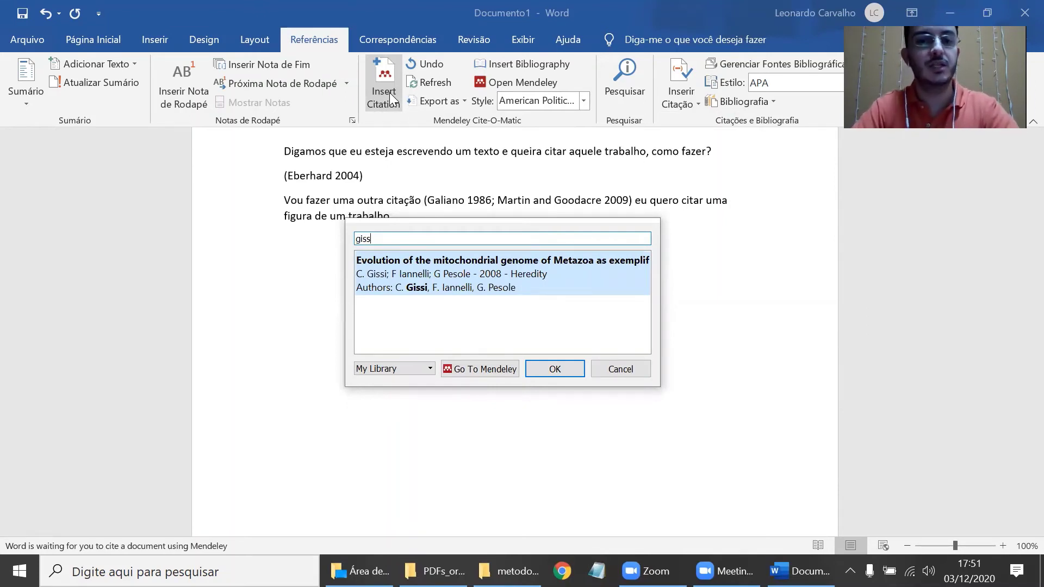
pyautogui.write('i')
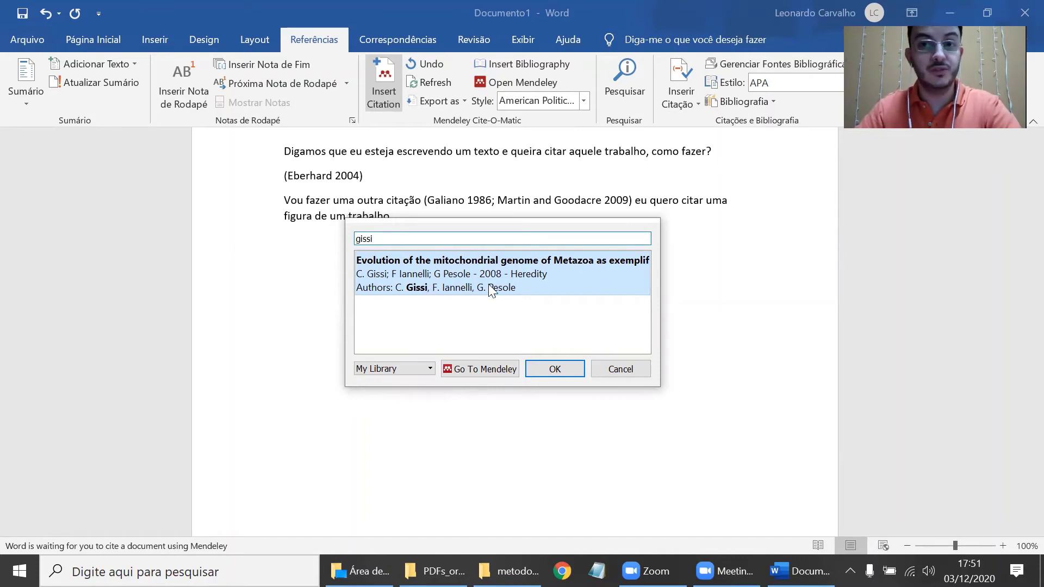
pyautogui.click(552, 369)
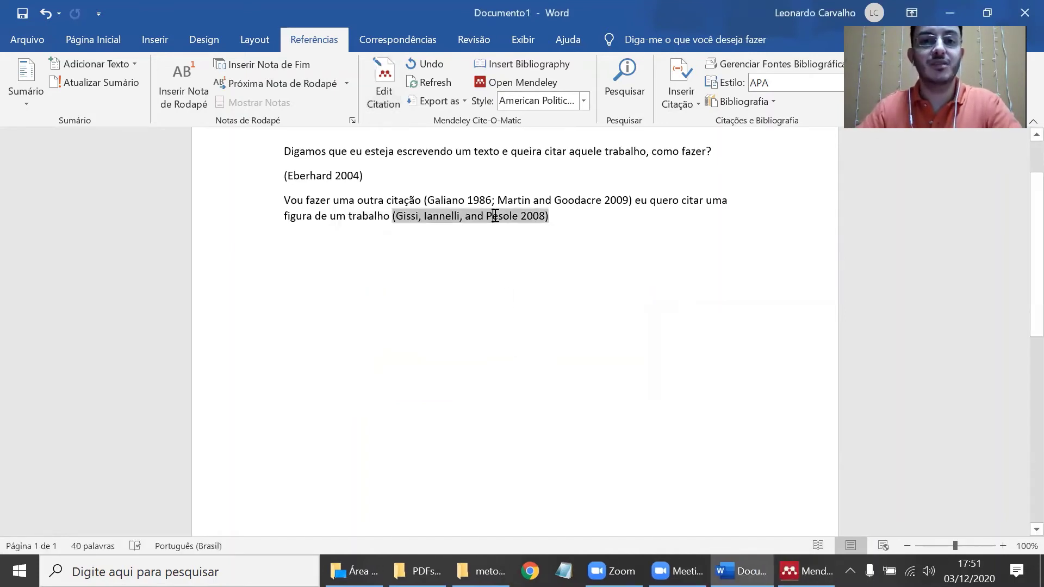
pyautogui.click(445, 216)
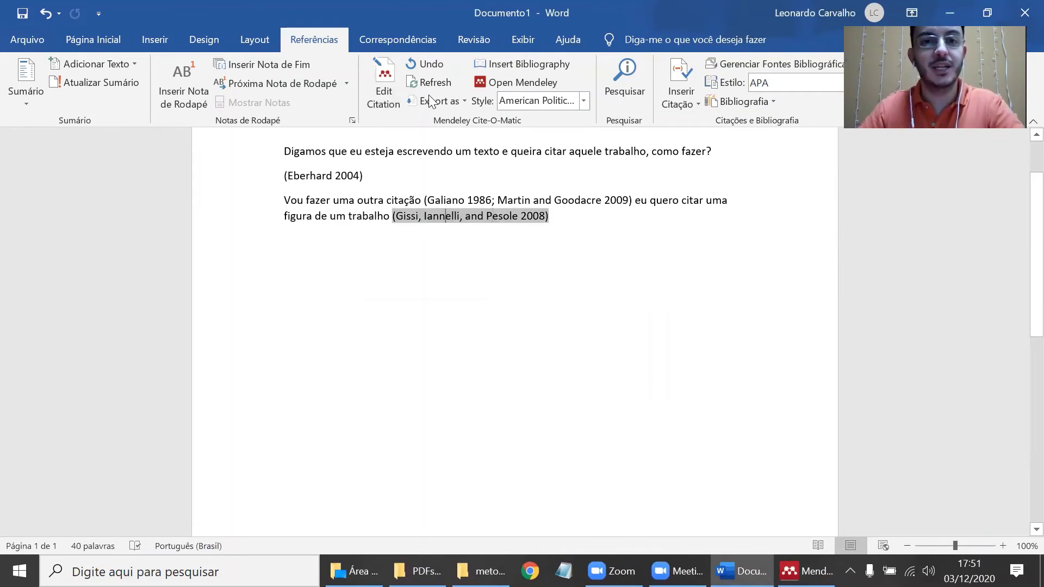
# - Add Fernandes 2017, found by searching 'hu', to the Gissi citation
pyautogui.click(385, 89)
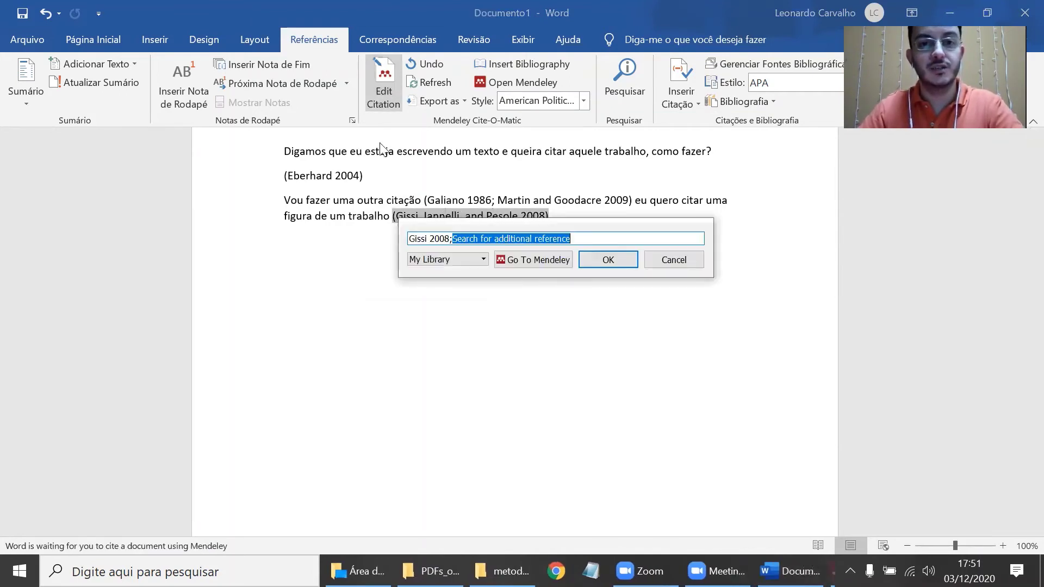
pyautogui.click(420, 240)
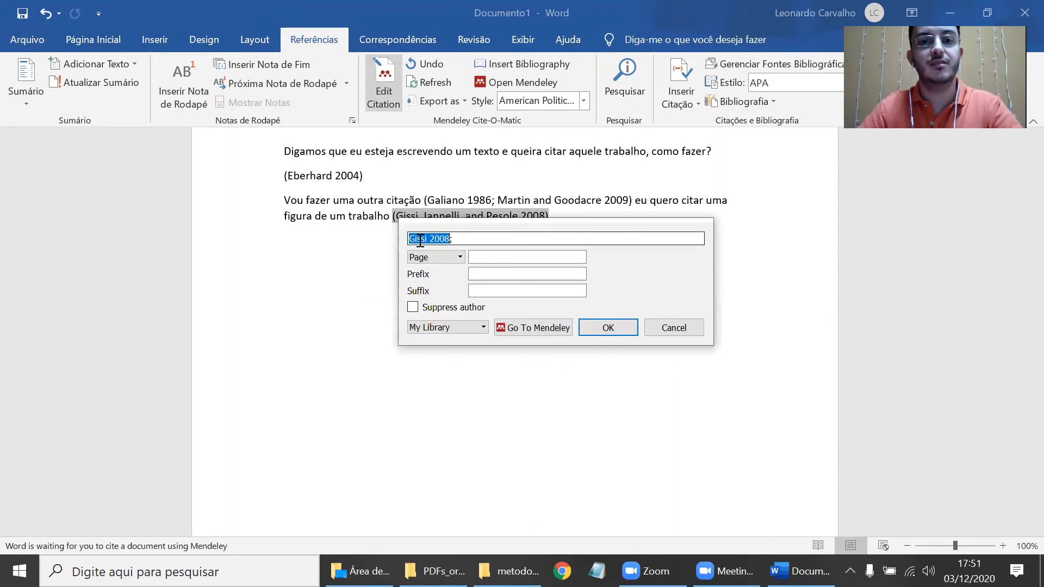
pyautogui.click(500, 238)
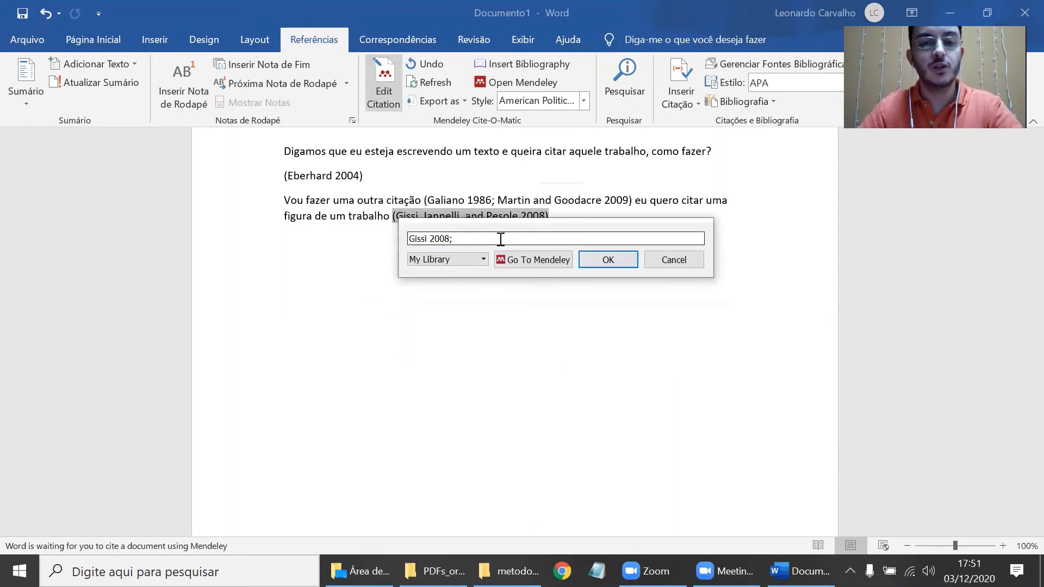
pyautogui.write('hu')
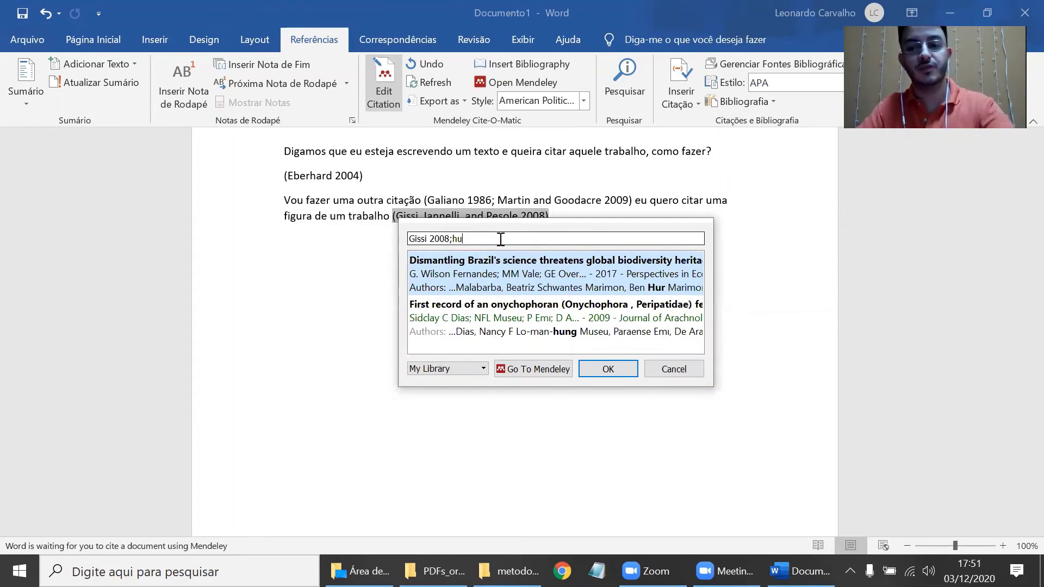
pyautogui.press('Return')
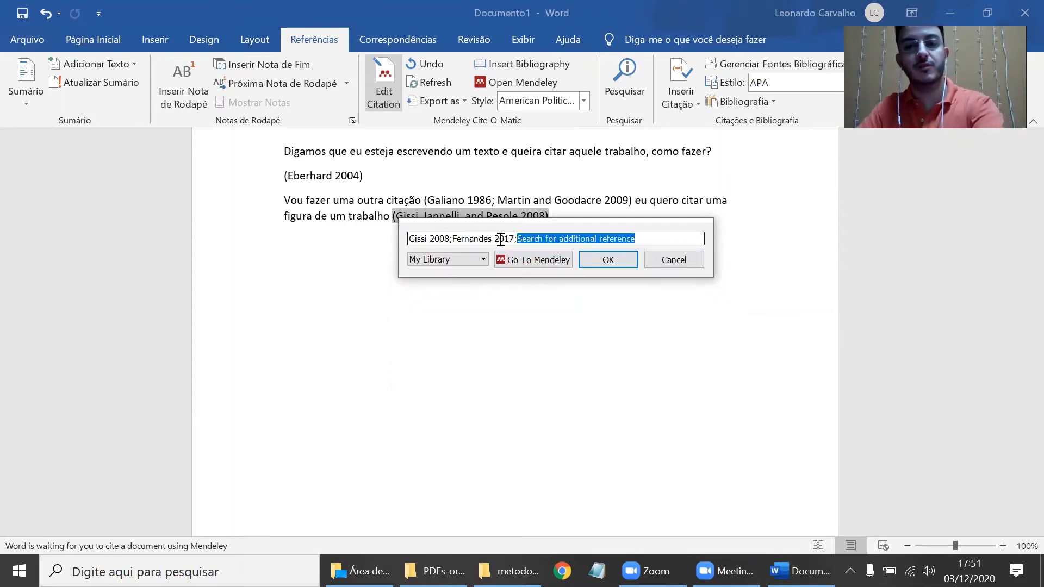
# - Set page 13 as the locator for Gissi 2008
pyautogui.click(440, 238)
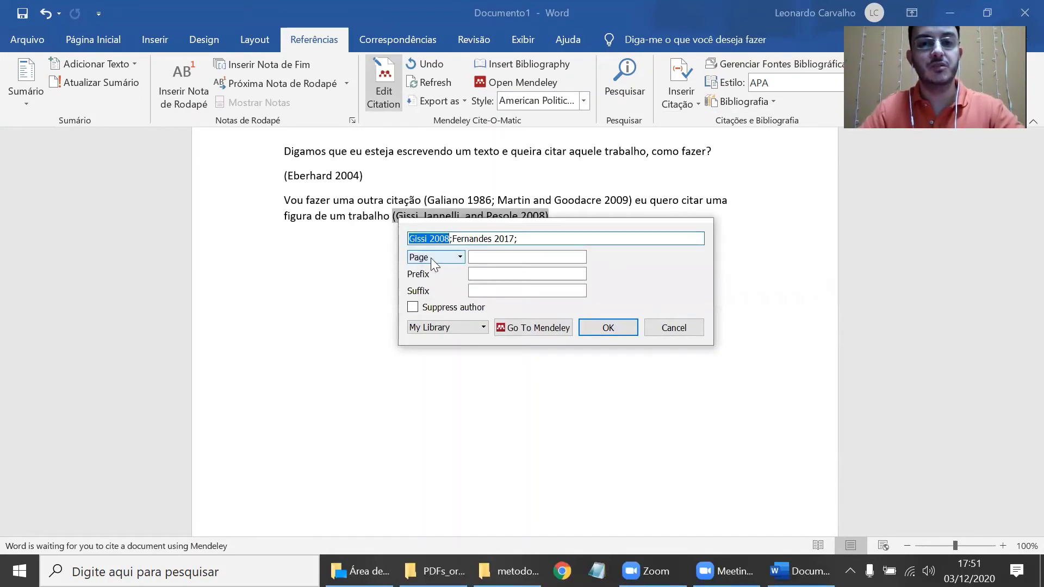
pyautogui.click(478, 259)
pyautogui.write('13')
# - Give Fernandes 2017 the locator Figure 3 and the prefix 'veja', then apply the changes
pyautogui.click(491, 235)
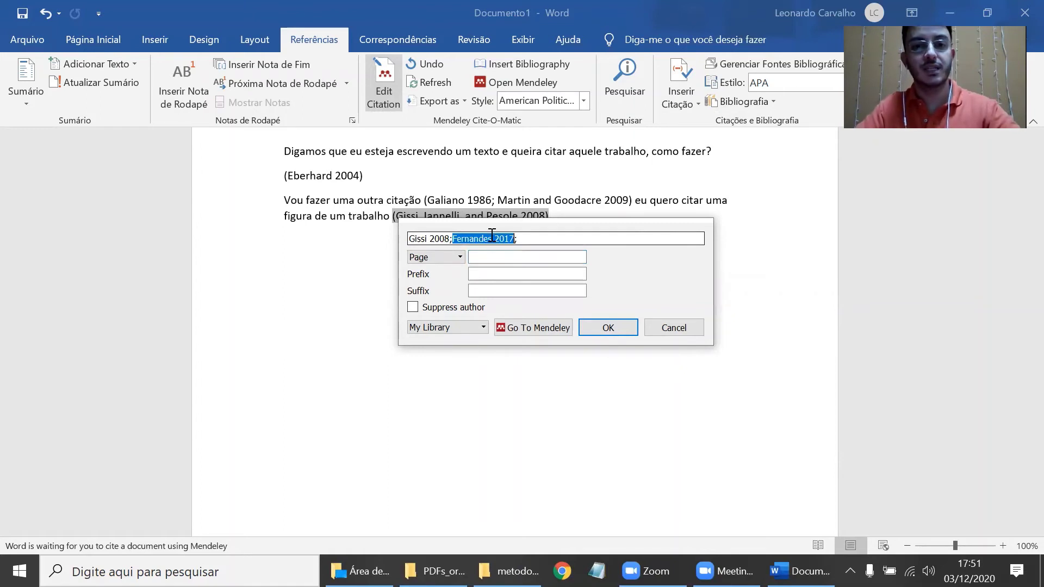
pyautogui.click(482, 259)
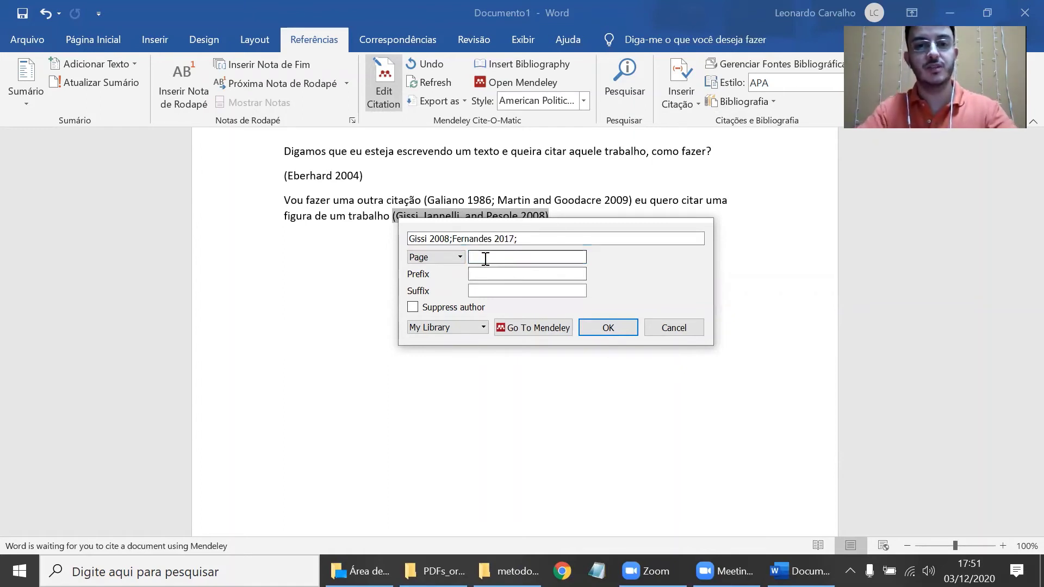
pyautogui.click(451, 258)
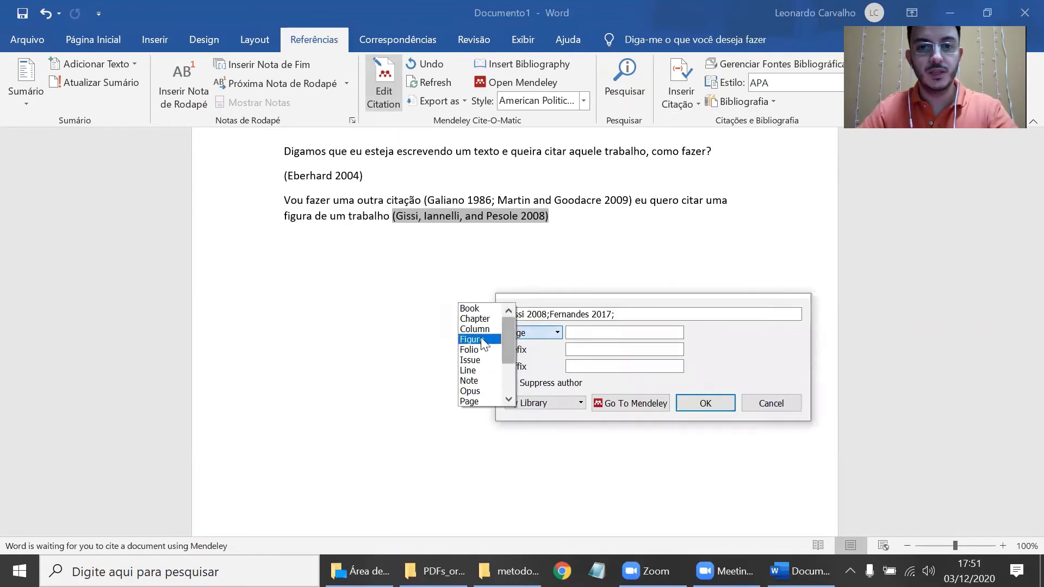
pyautogui.click(481, 339)
pyautogui.click(588, 331)
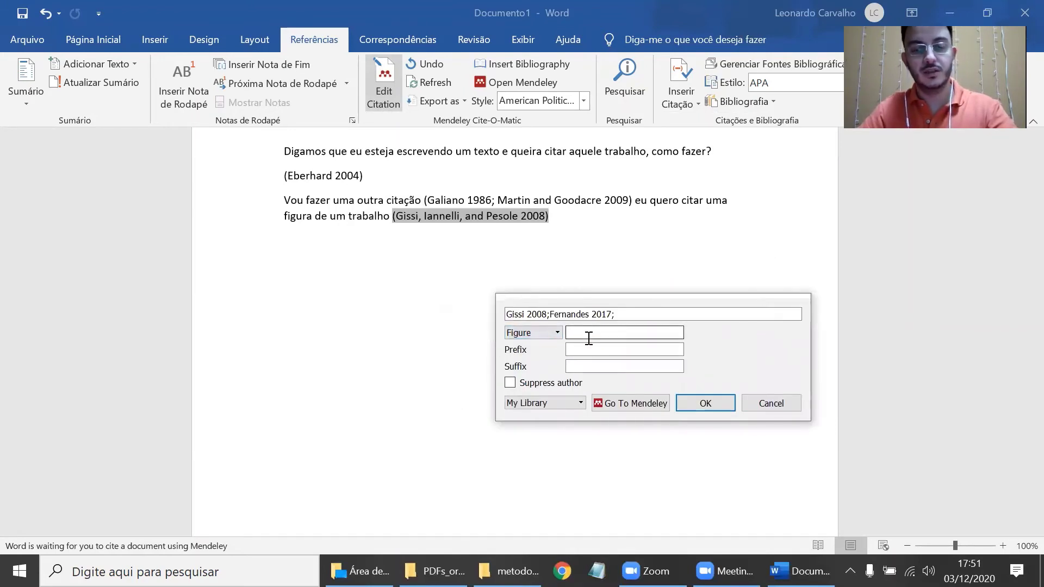
pyautogui.write('3')
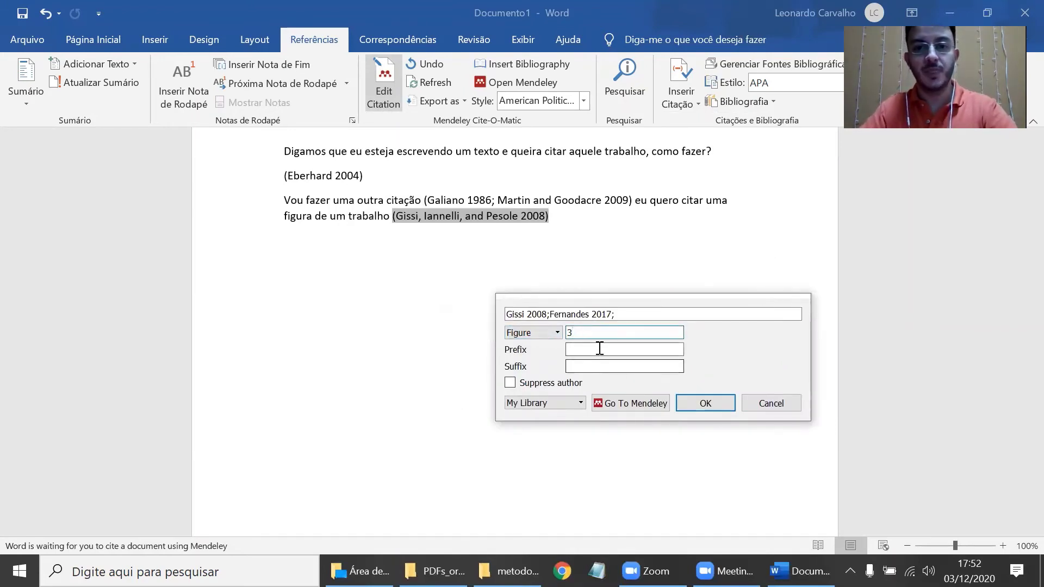
pyautogui.click(598, 352)
pyautogui.write('veja')
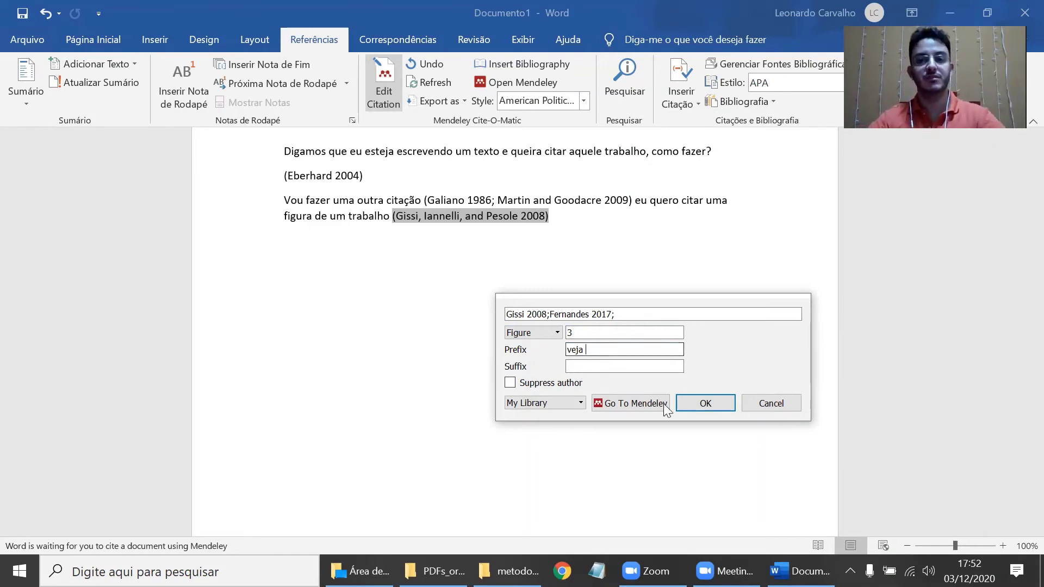
pyautogui.click(700, 409)
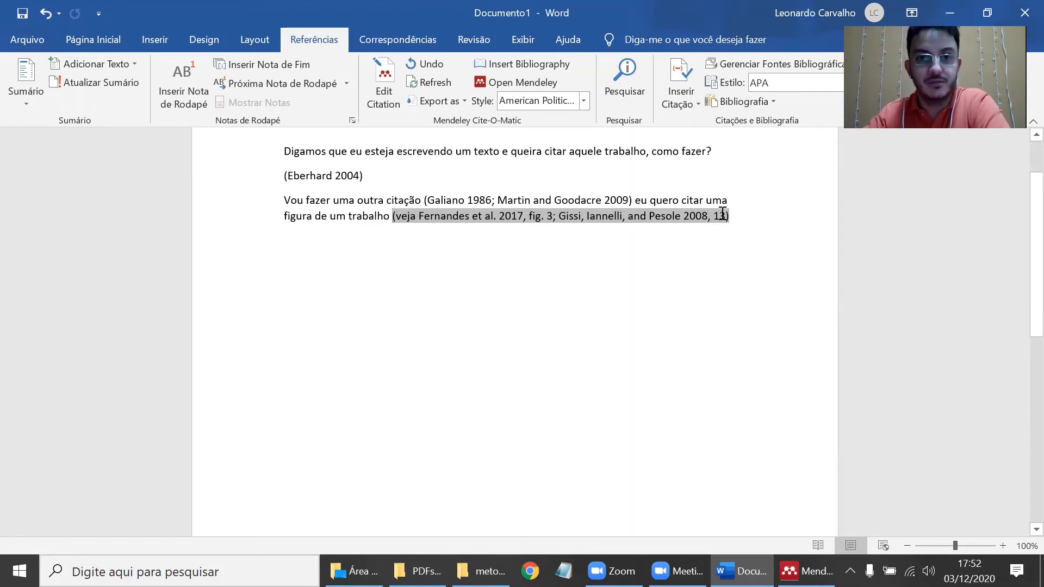
# - Apply American Medical Association 11th edition, turning the citations into numbered superscripts like 4(p13)
pyautogui.click(558, 105)
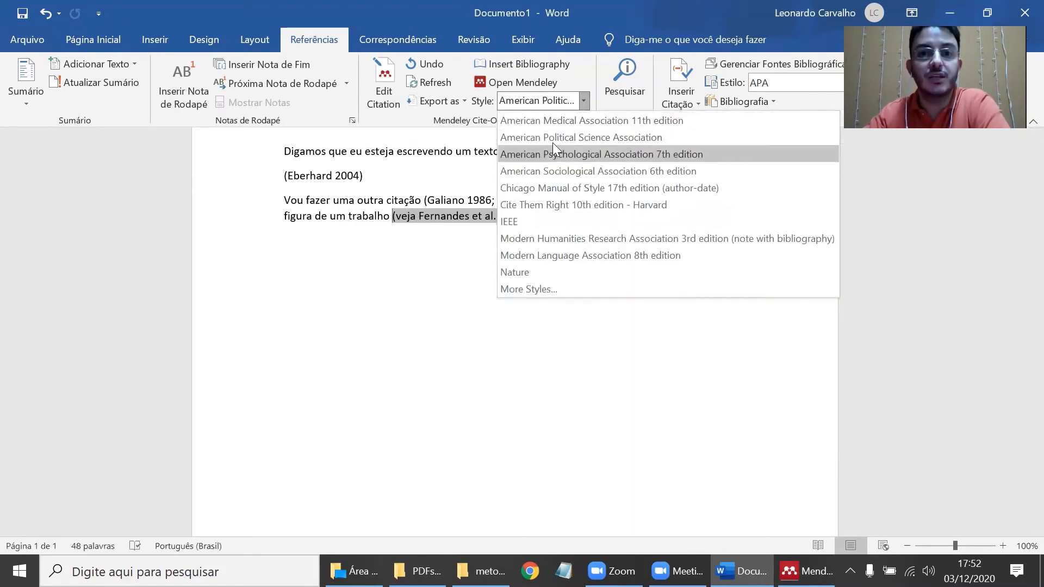
pyautogui.click(557, 121)
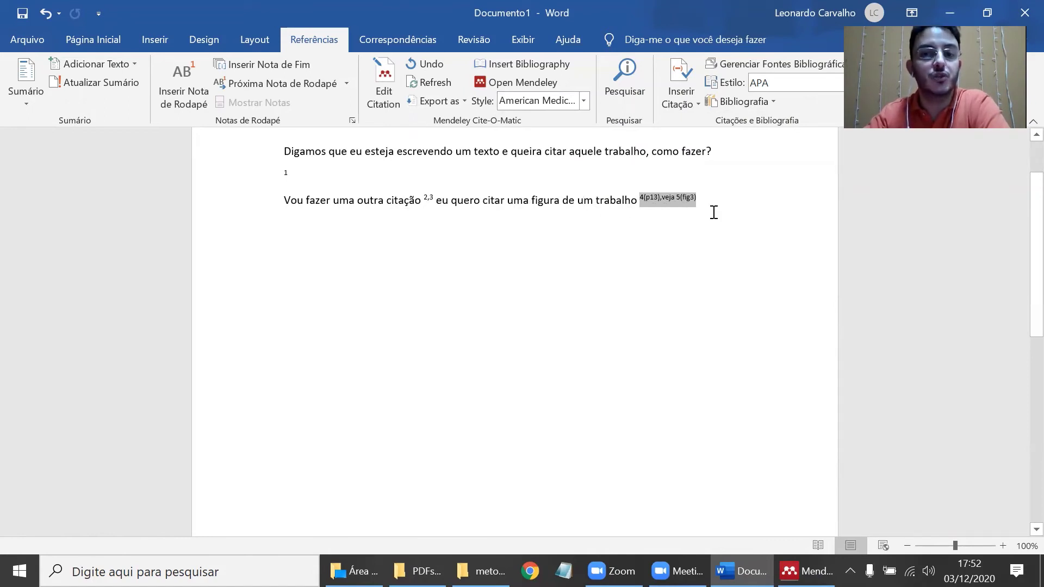
pyautogui.click(740, 201)
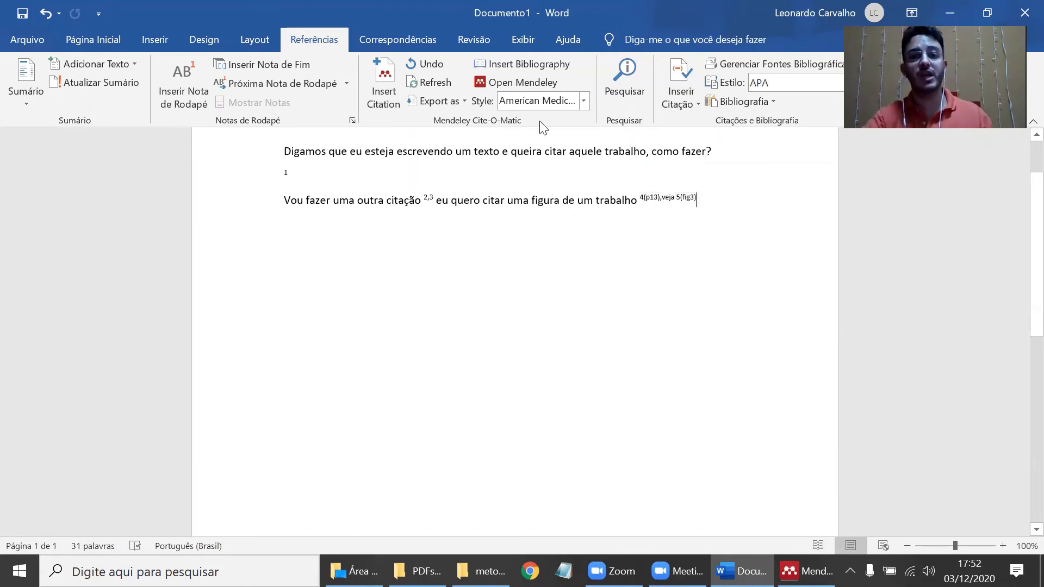
pyautogui.click(551, 100)
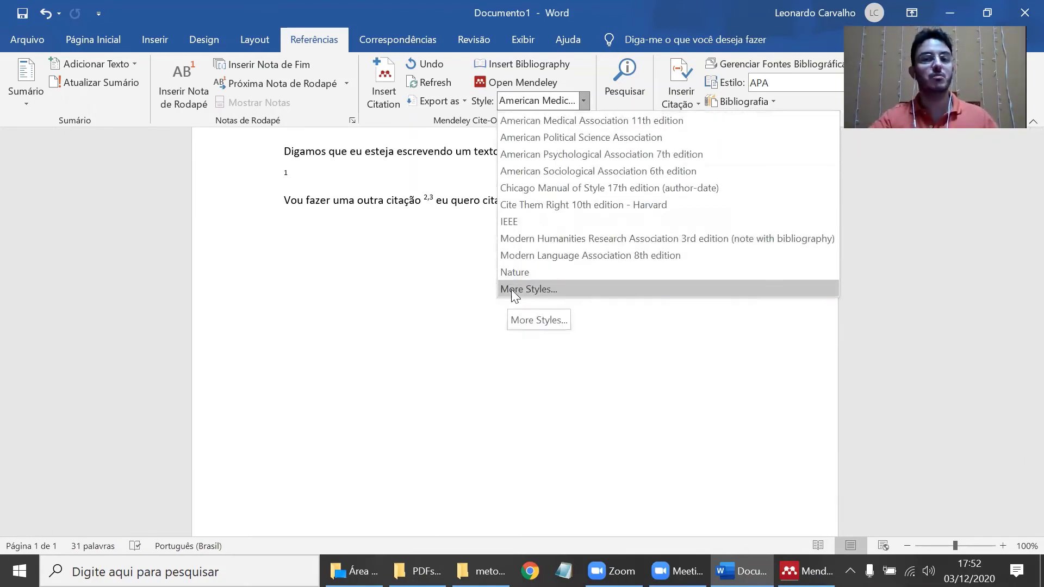
# - Search the available Mendeley citation styles for 'zoo'
pyautogui.click(562, 287)
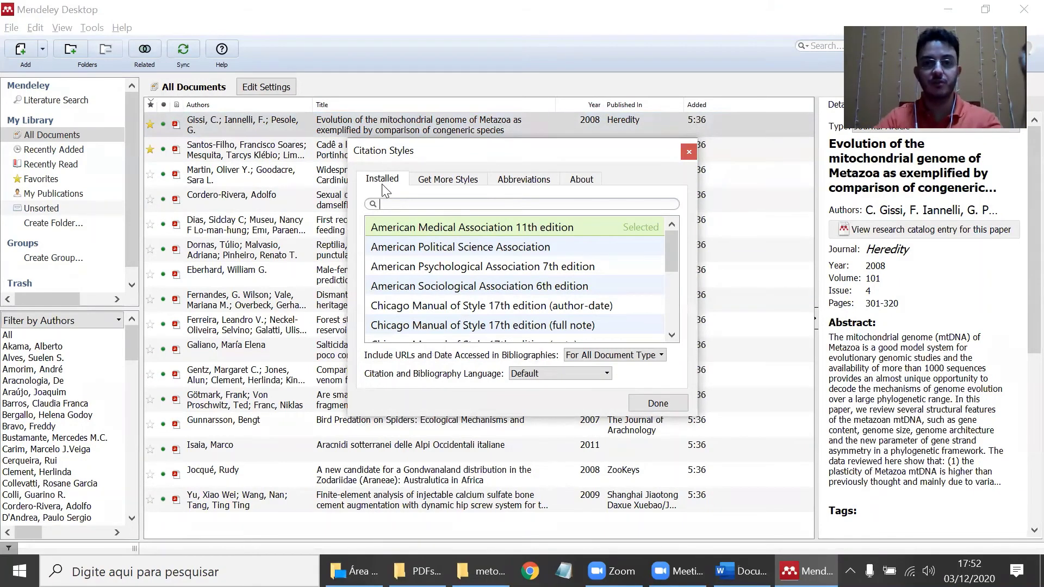
pyautogui.moveTo(672, 253)
pyautogui.mouseDown()
pyautogui.moveTo(672, 318)
pyautogui.moveTo(672, 239)
pyautogui.mouseUp()
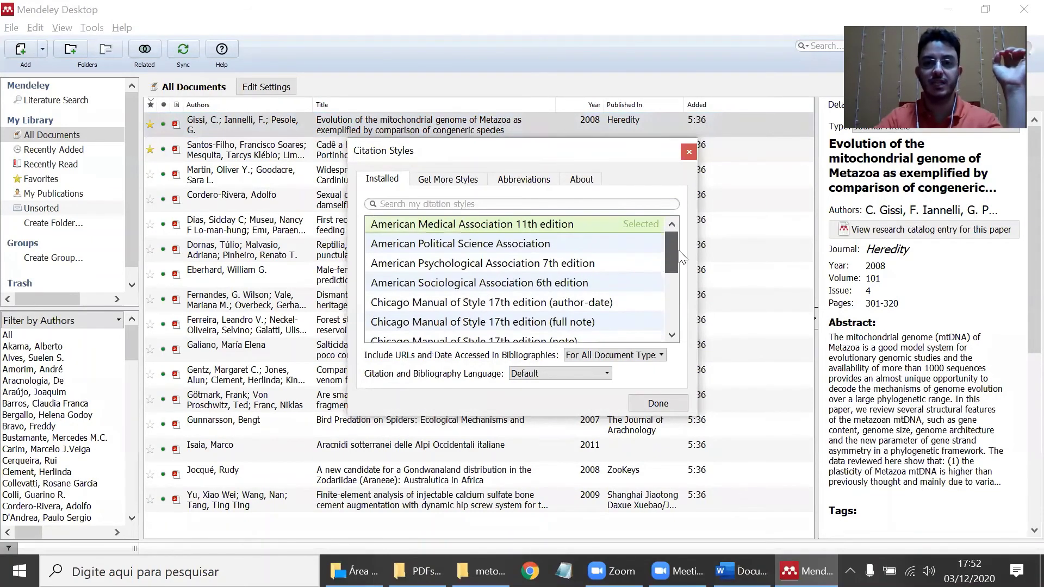
pyautogui.click(431, 183)
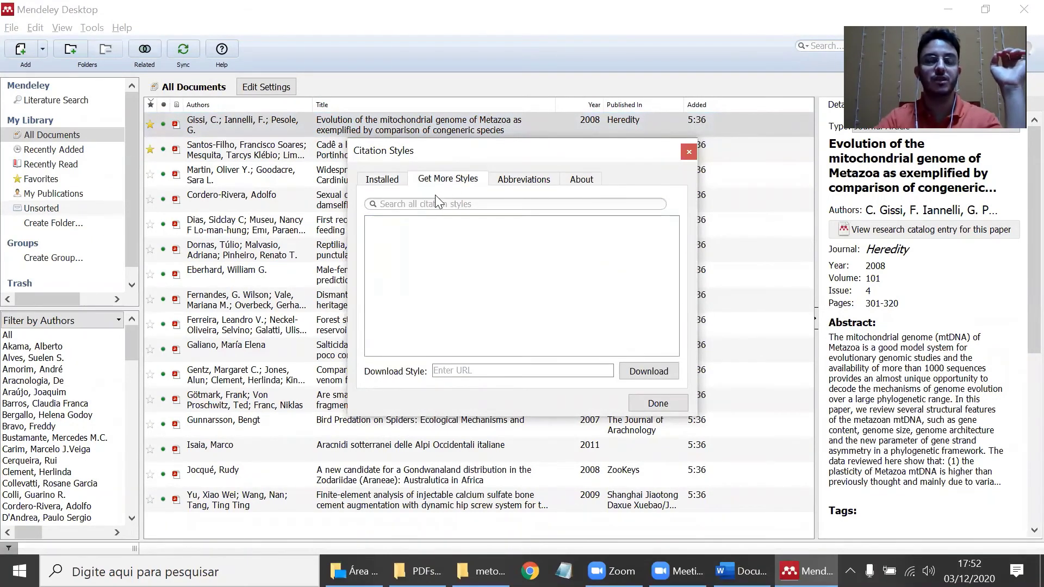
pyautogui.click(435, 205)
pyautogui.write('zo')
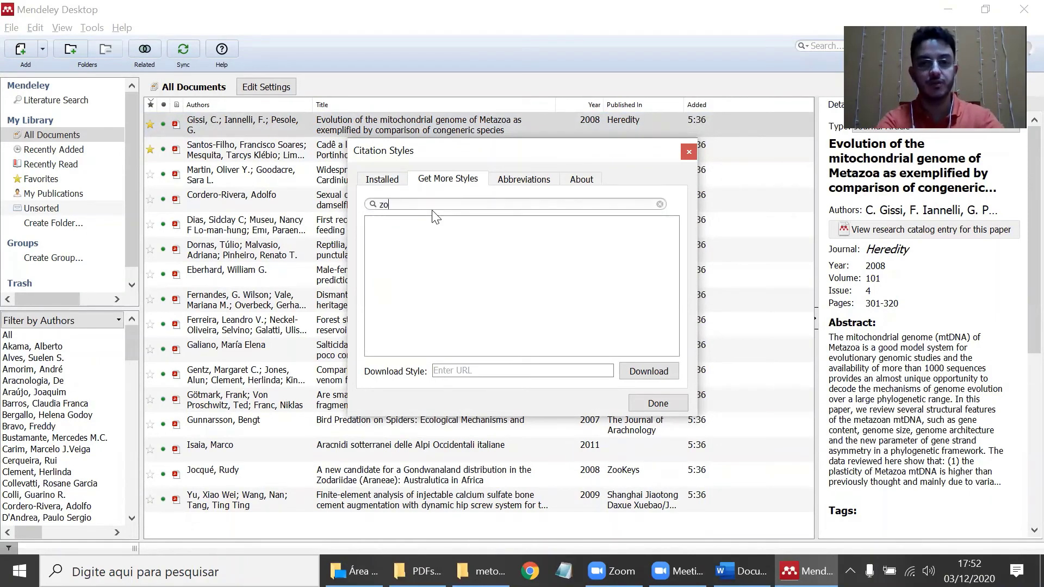
pyautogui.write('o')
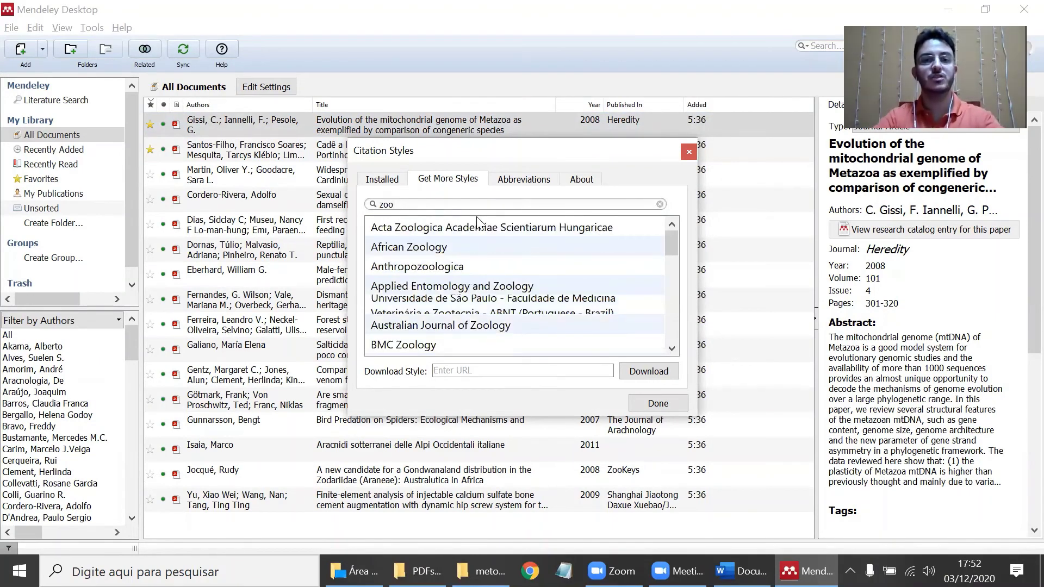
# - Install the African Zoology, Journal of Zoology and ZooKeys styles
pyautogui.click(444, 251)
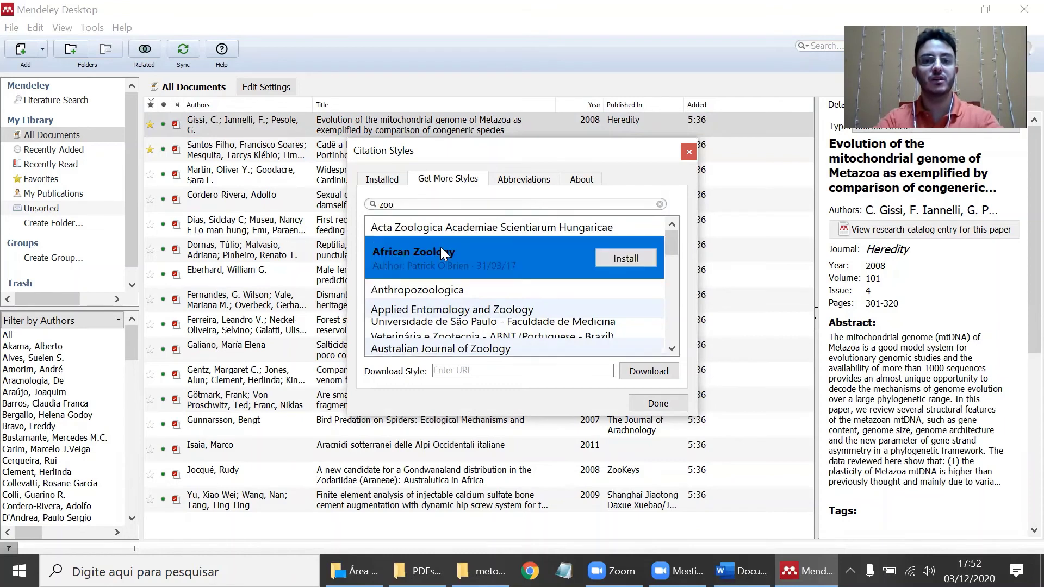
pyautogui.click(621, 260)
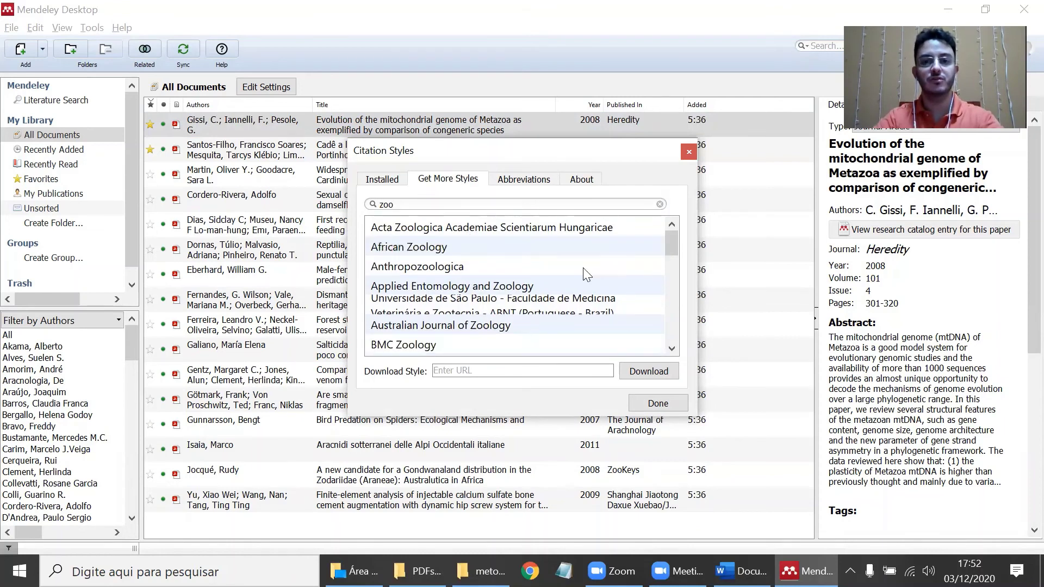
pyautogui.click(462, 232)
pyautogui.scroll(-5, 501, 295)
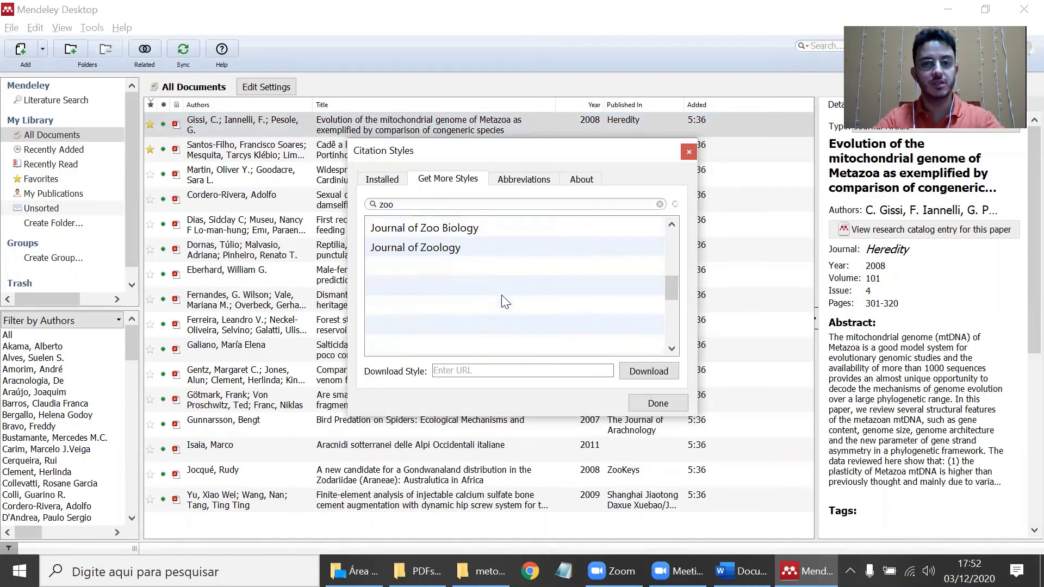
pyautogui.click(439, 227)
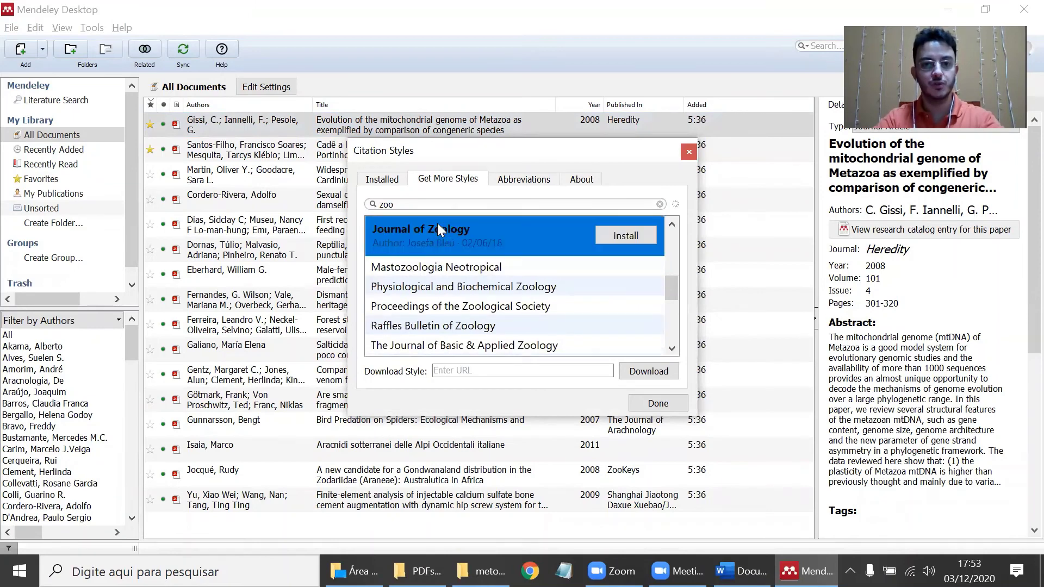
pyautogui.click(625, 236)
pyautogui.click(446, 338)
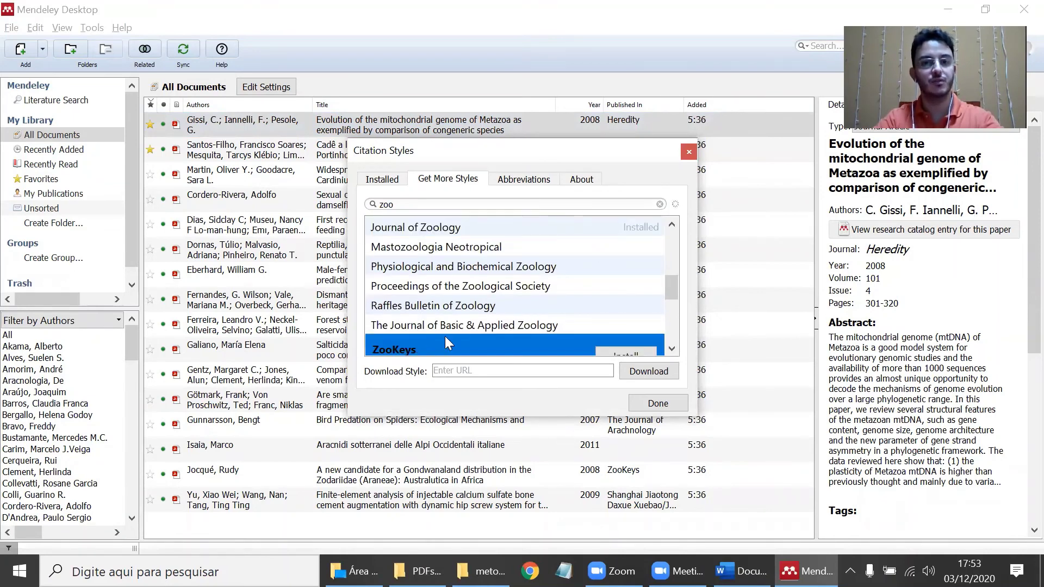
pyautogui.click(632, 343)
# - Install Zoological Journal of the Linnean Society, Zoological Letters, Zoological Studies, Zoologischer Anzeiger and Zoology styles
pyautogui.scroll(-1, 506, 326)
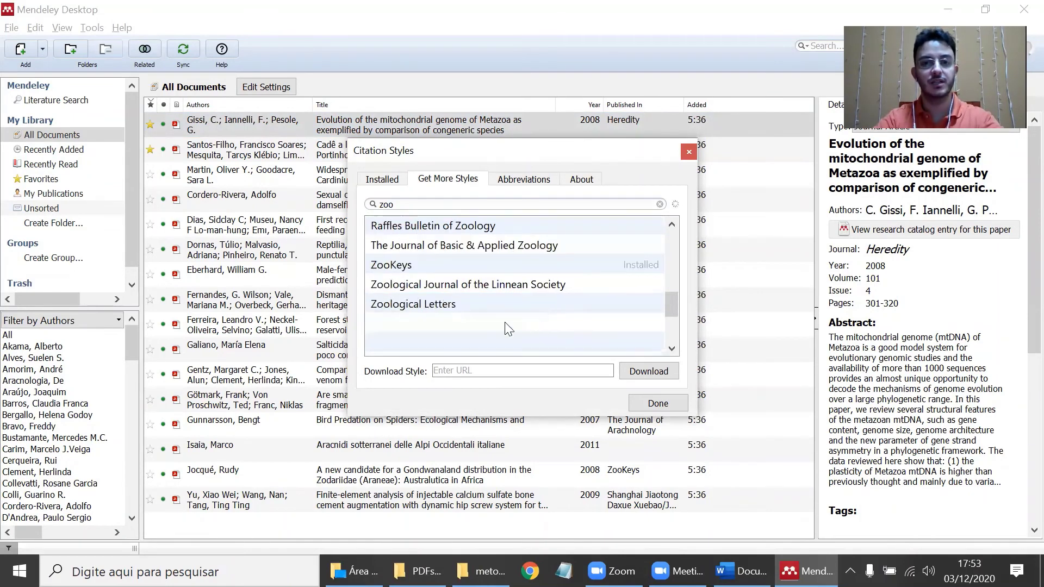
pyautogui.click(464, 285)
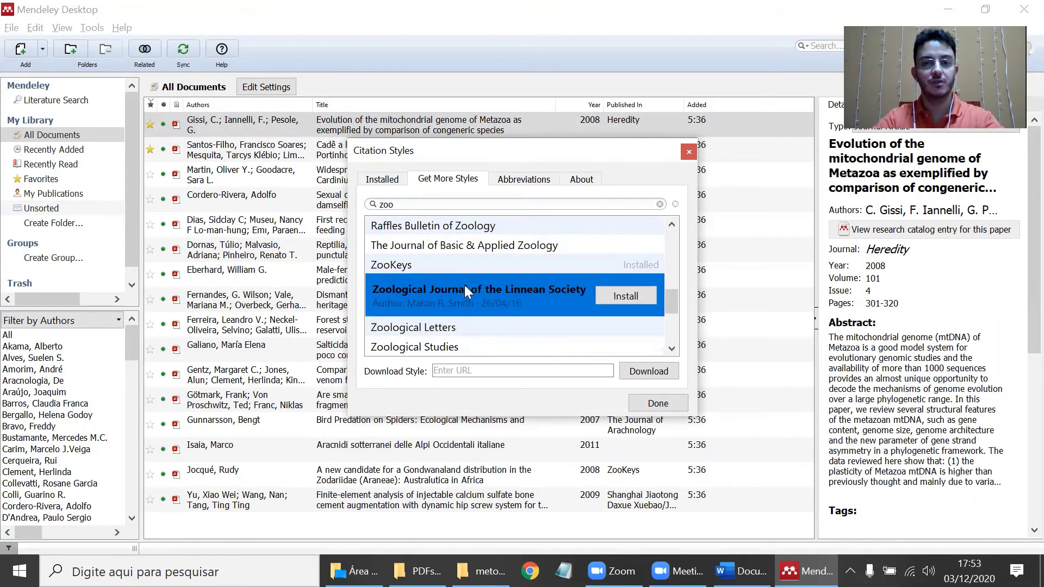
pyautogui.click(620, 296)
pyautogui.click(608, 315)
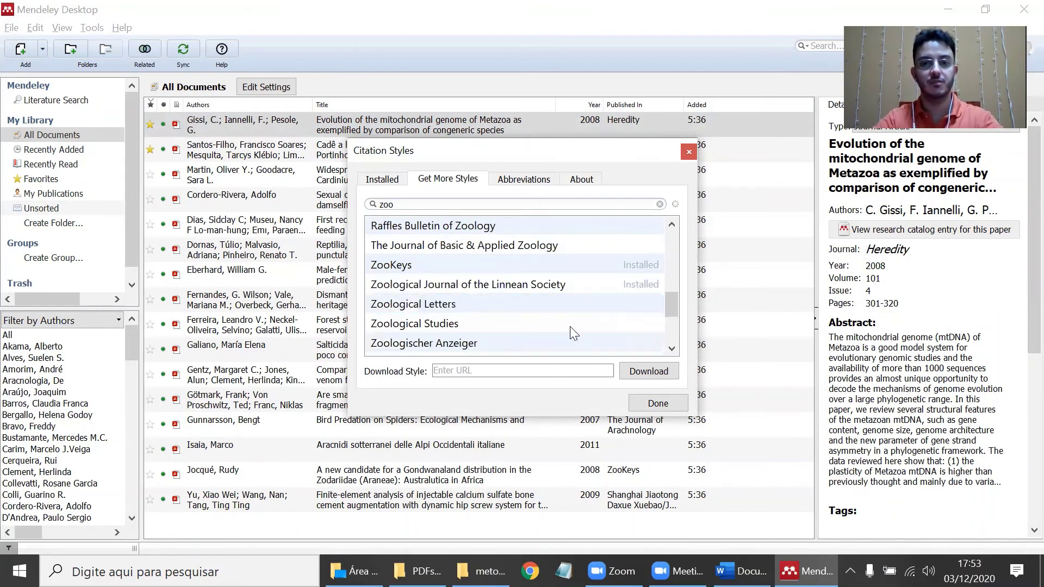
pyautogui.click(464, 325)
pyautogui.click(617, 337)
pyautogui.scroll(-1, 507, 292)
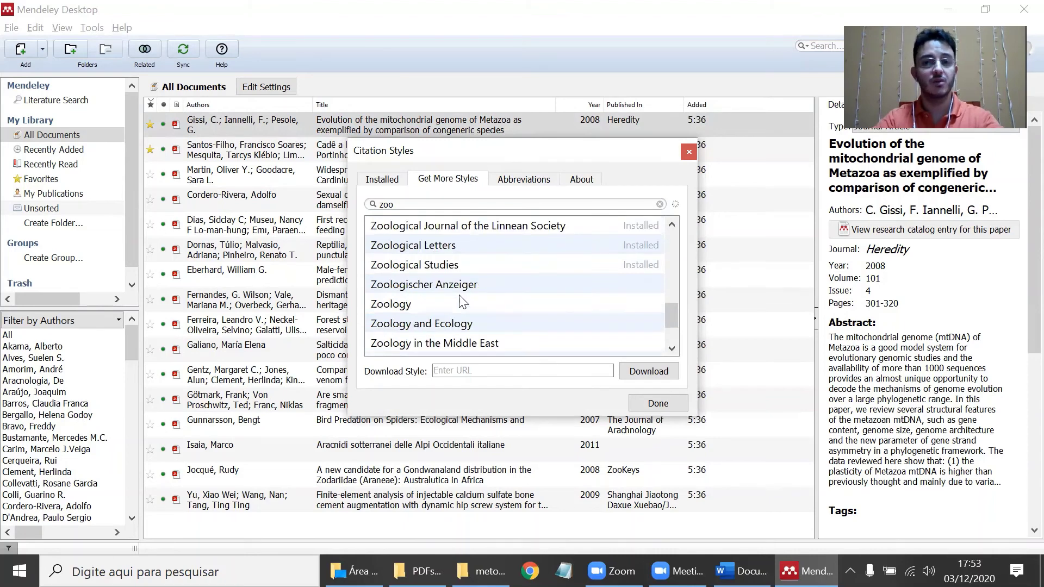
pyautogui.click(446, 287)
pyautogui.click(603, 298)
pyautogui.click(479, 304)
pyautogui.click(626, 312)
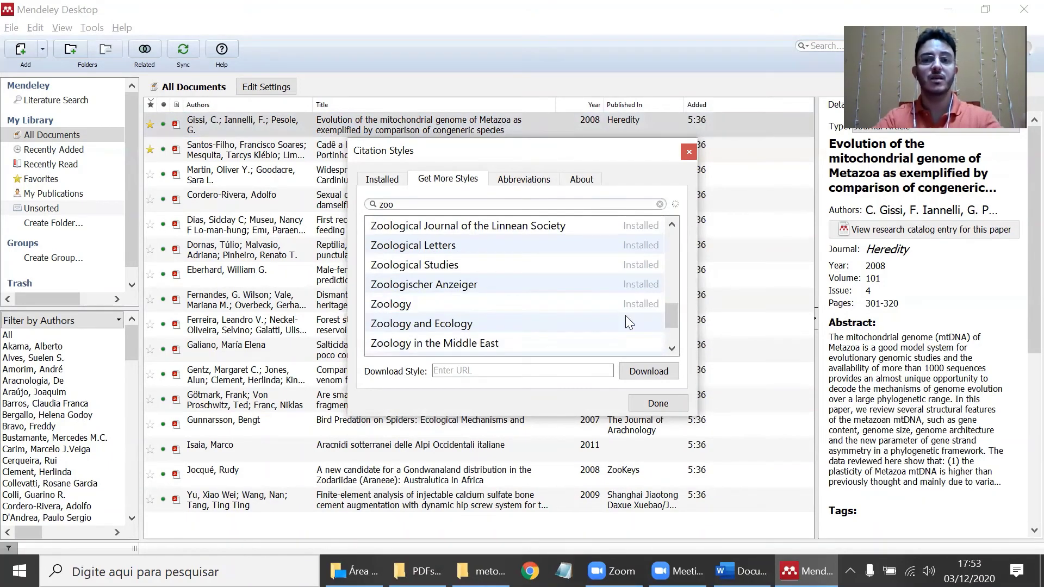
# - Select Zoological Journal of the Linnean Society from the installed styles, use it, and finish
pyautogui.click(394, 184)
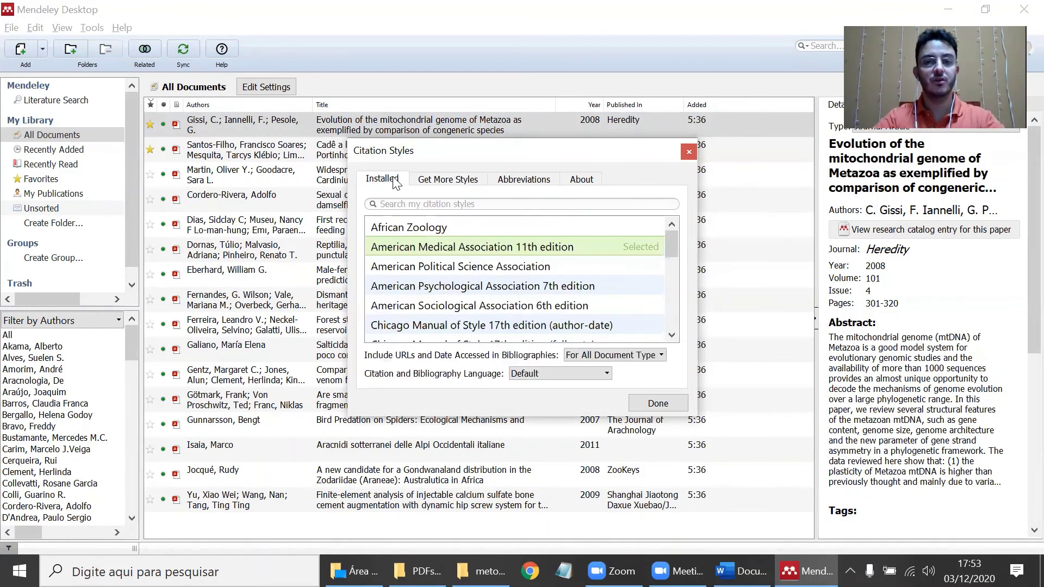
pyautogui.scroll(-10, 574, 283)
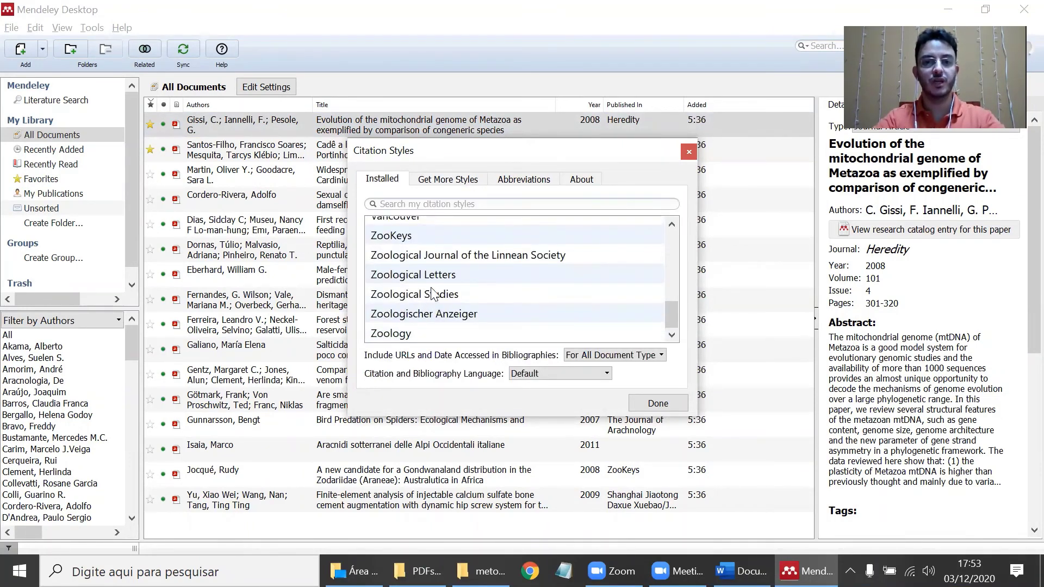
pyautogui.click(442, 256)
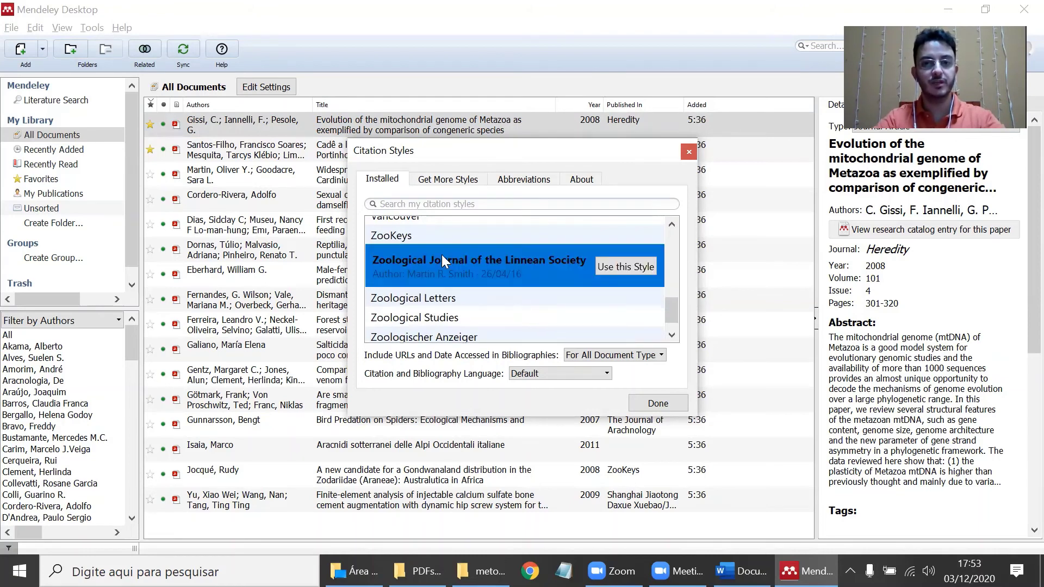
pyautogui.click(628, 267)
pyautogui.click(658, 403)
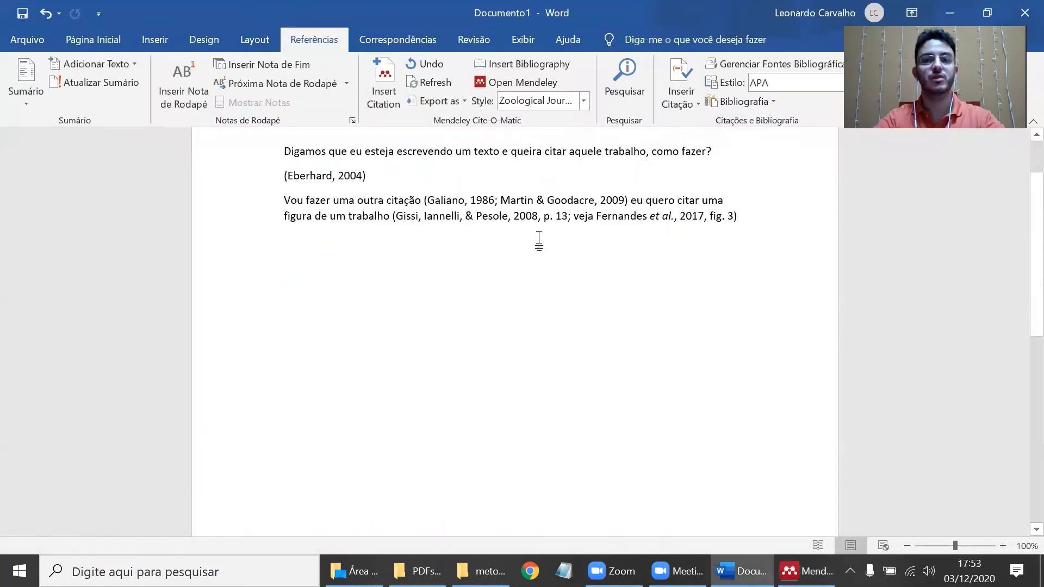
# - Keep the Zoological Journal style, put a period after the citation, and type 'Bibliografia' below
pyautogui.click(545, 103)
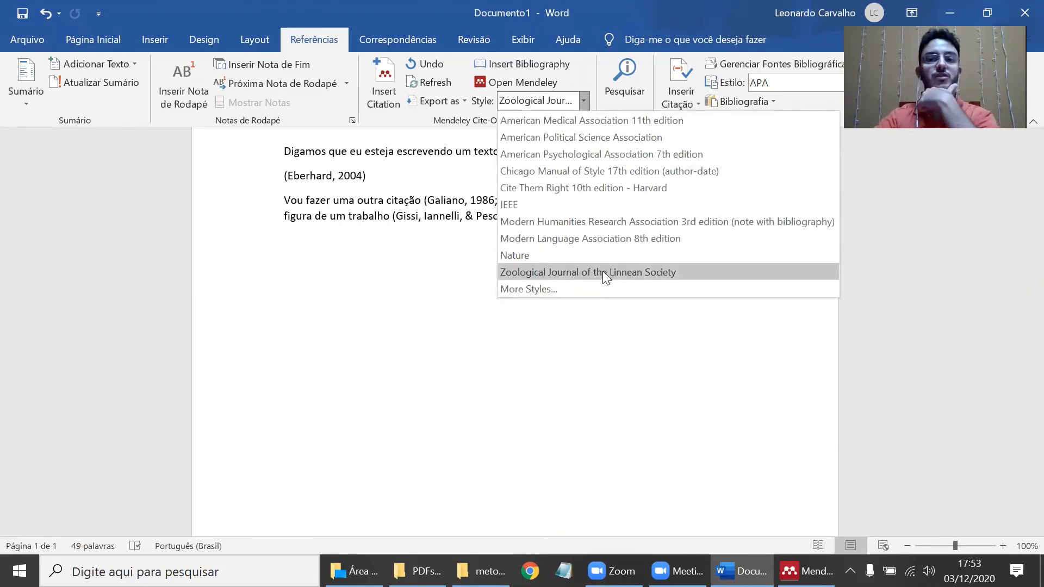
pyautogui.click(395, 306)
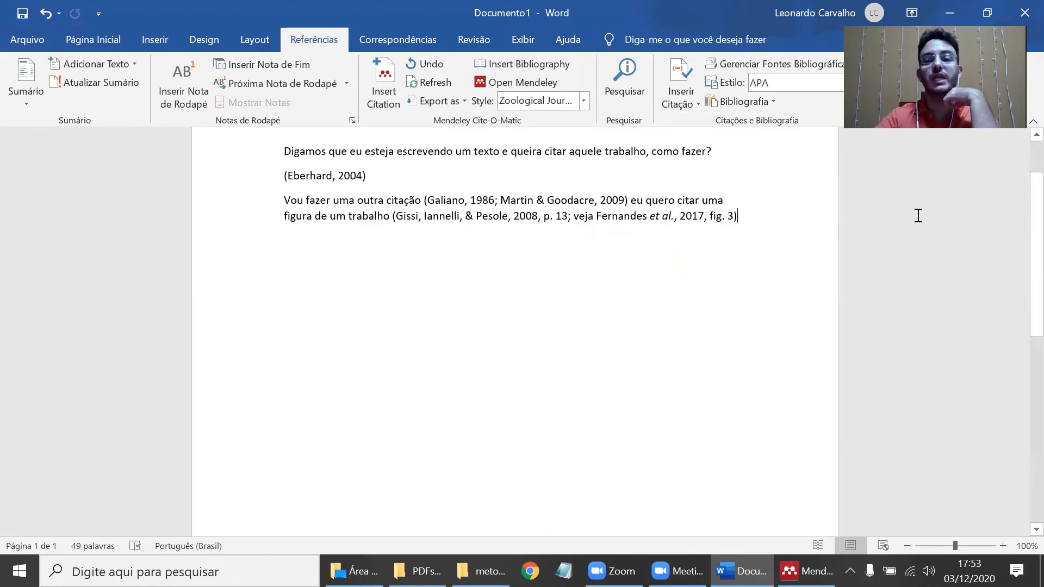
pyautogui.write('.')
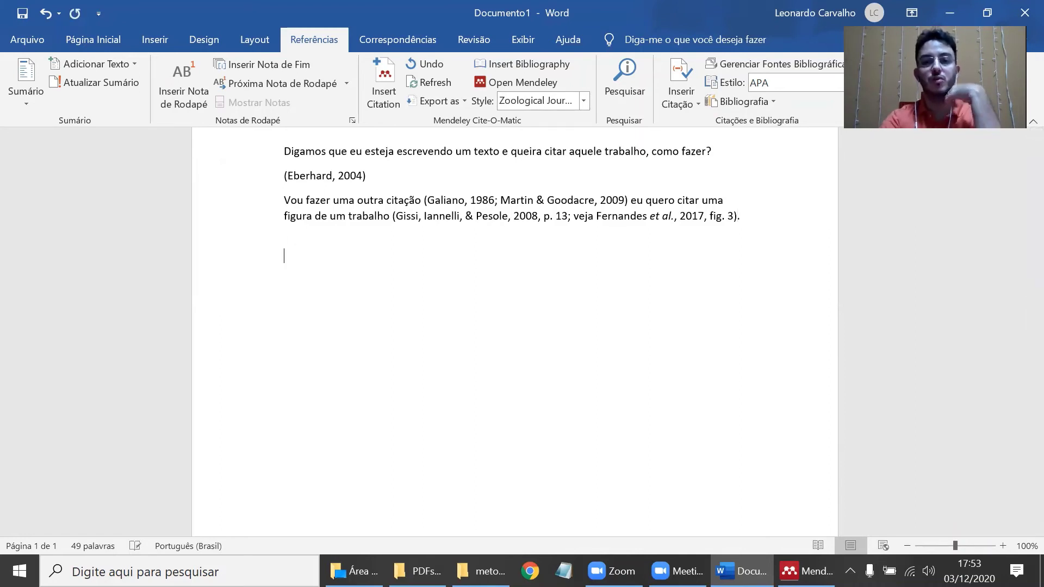
pyautogui.write('Bibliografia')
pyautogui.press('Return')
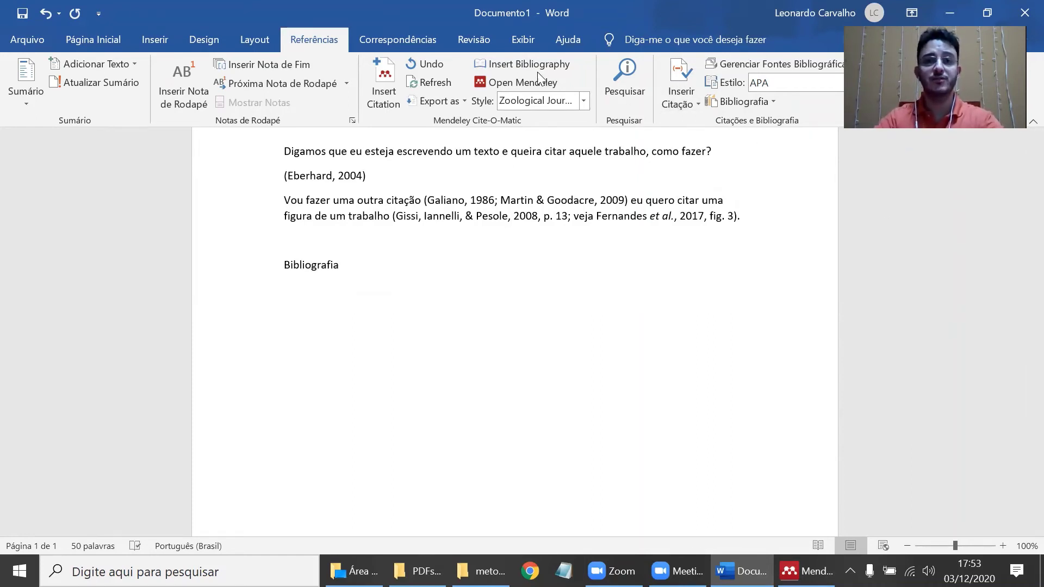
# - Insert the five-entry bibliography, Eberhard 2004 through Martin & Goodacre 2009, under Bibliografia
pyautogui.click(506, 65)
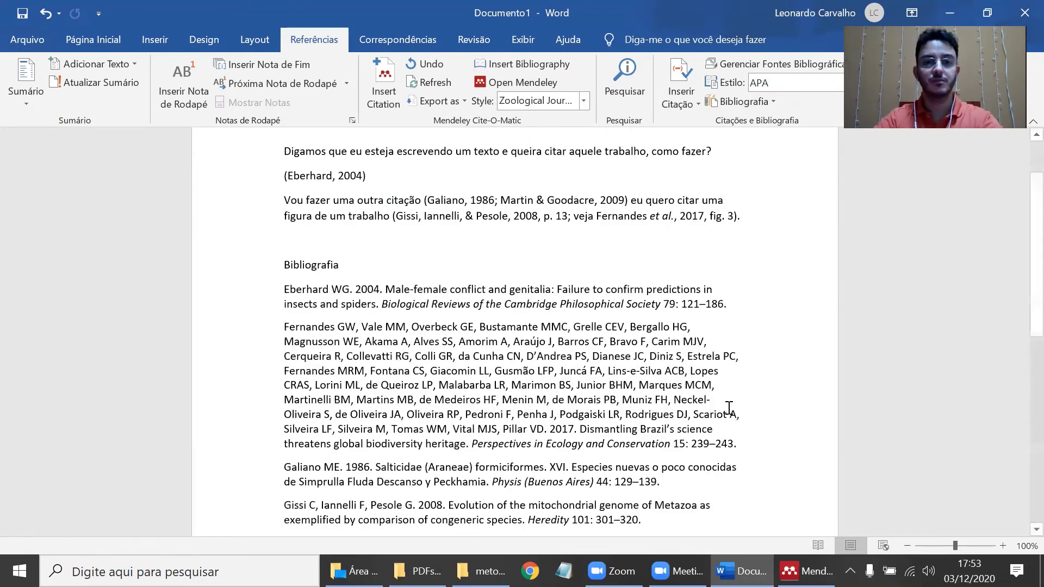
pyautogui.scroll(-2, 357, 368)
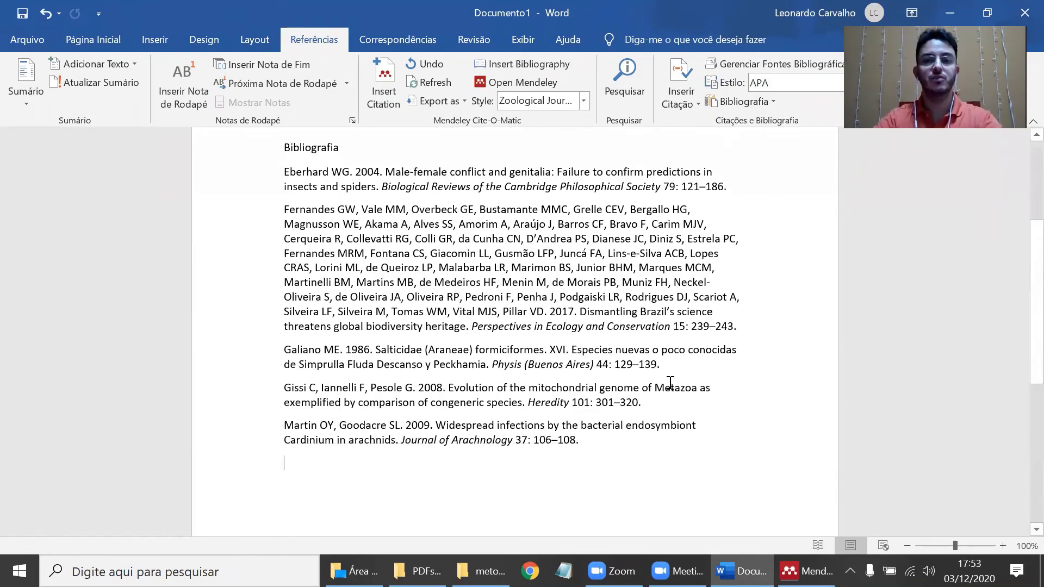
pyautogui.scroll(1, 703, 385)
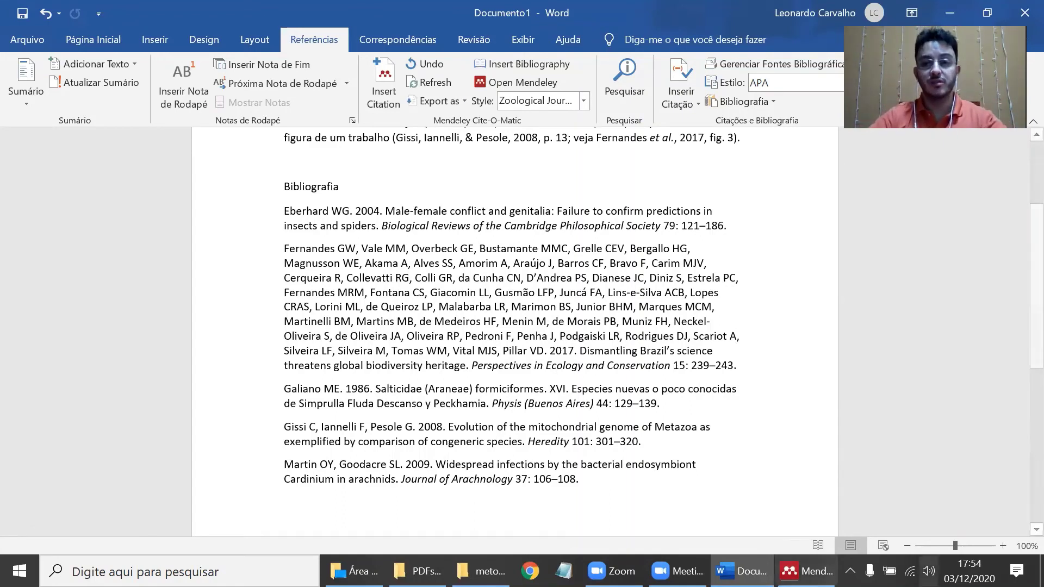
pyautogui.scroll(4, 544, 244)
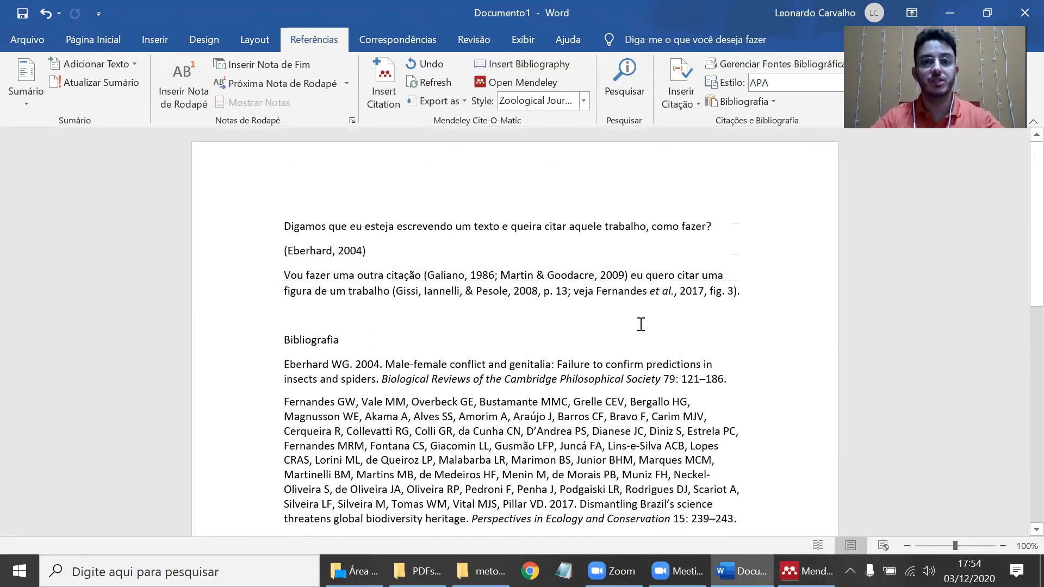
# - Select the generated bibliography text in Word, then return to the Mendeley library
pyautogui.click(806, 571)
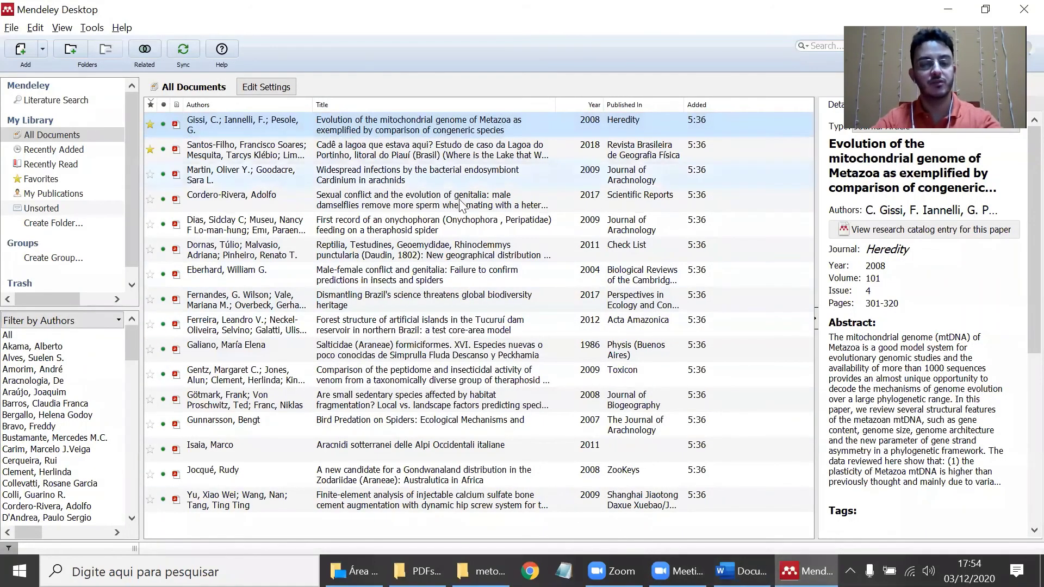
pyautogui.hotkey('alt', 'Tab')
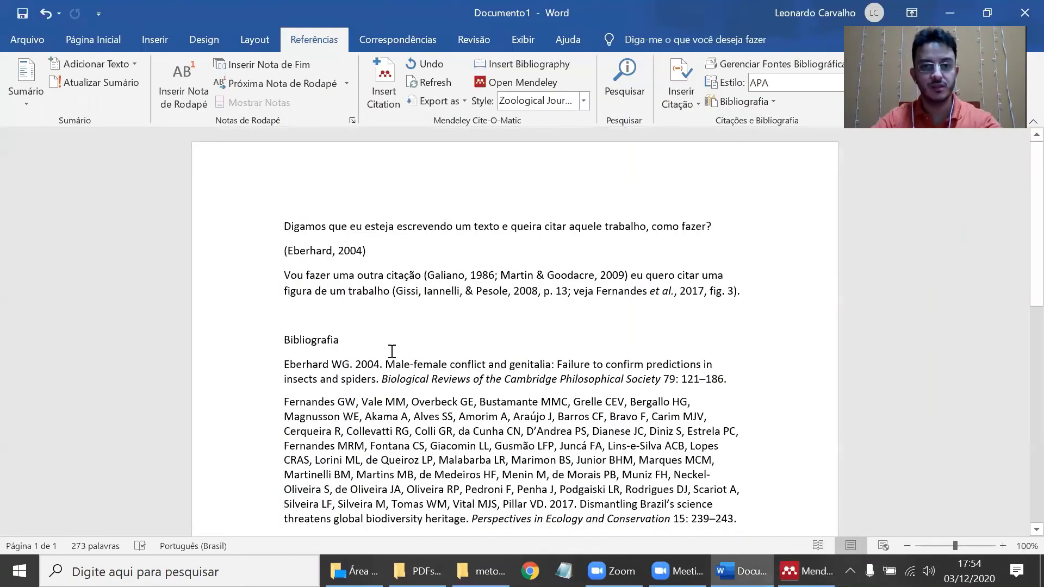
pyautogui.moveTo(386, 366)
pyautogui.mouseDown()
pyautogui.moveTo(625, 354)
pyautogui.moveTo(622, 362)
pyautogui.mouseUp()
pyautogui.hotkey('alt', 'Tab')
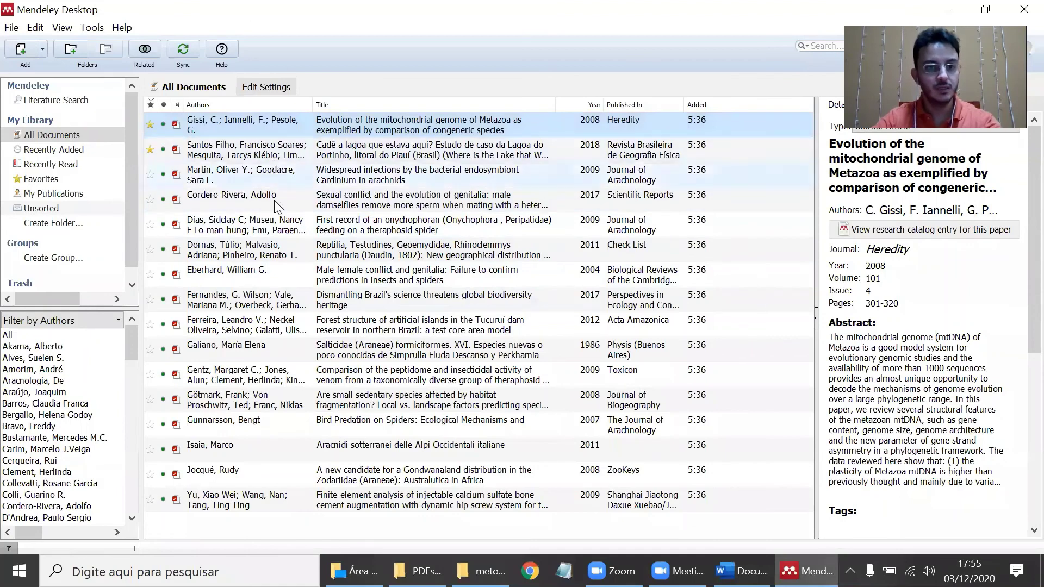
# - Retitle the Eberhard 2004 reference 'Descobri um erro aqui.' and prefix its author surname with 'Wef'
pyautogui.click(258, 277)
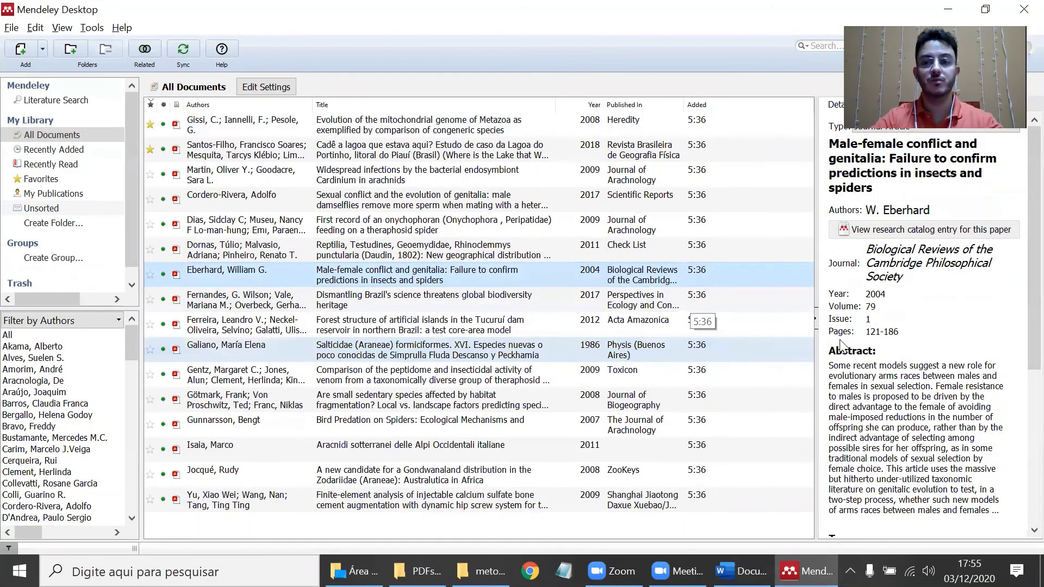
pyautogui.moveTo(927, 189); pyautogui.dragTo(762, 130)
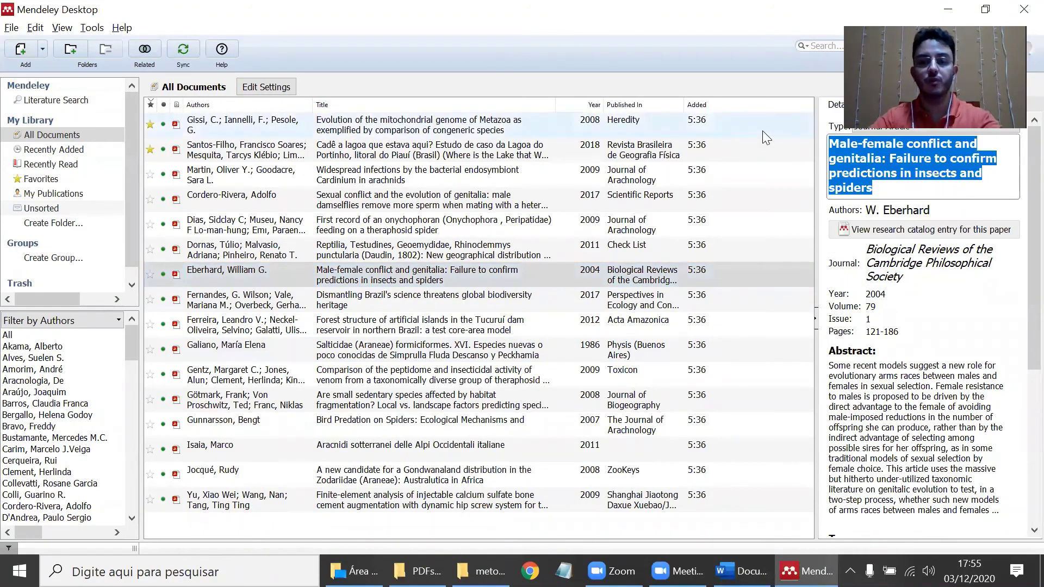
pyautogui.write('Descobri um erro aqui.')
pyautogui.press('Tab')
pyautogui.write('Wef')
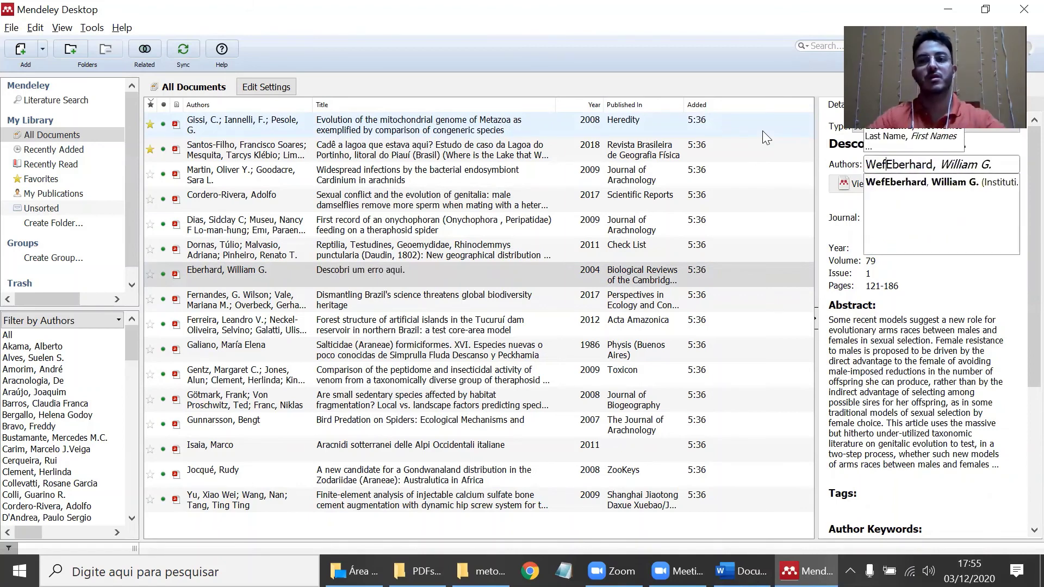
pyautogui.click(488, 275)
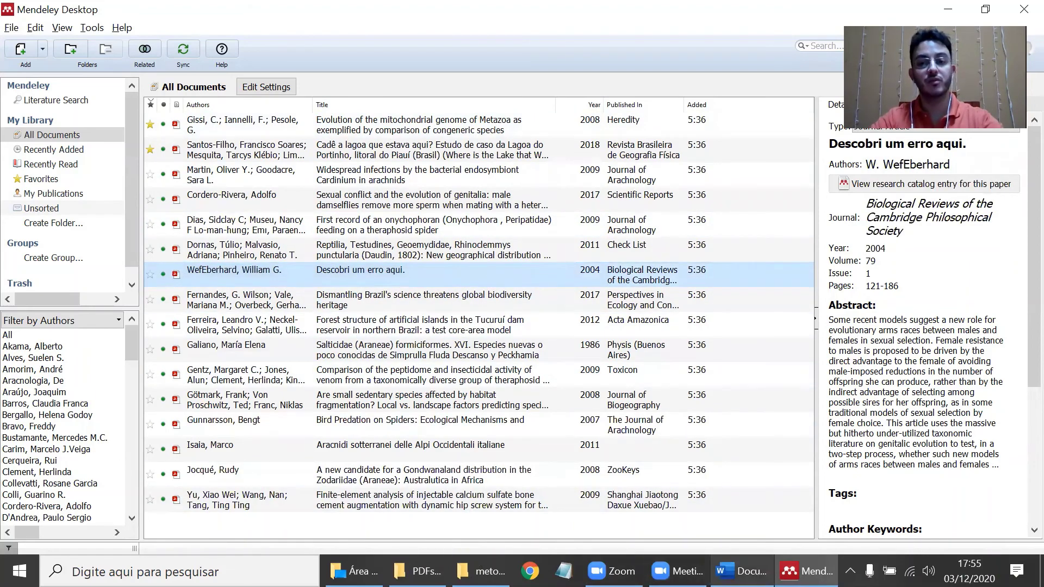
pyautogui.click(740, 571)
# - Refresh the citations so (Eberhard, 2004) becomes (WefEberhard, 2004) and its entry moves last
pyautogui.click(422, 313)
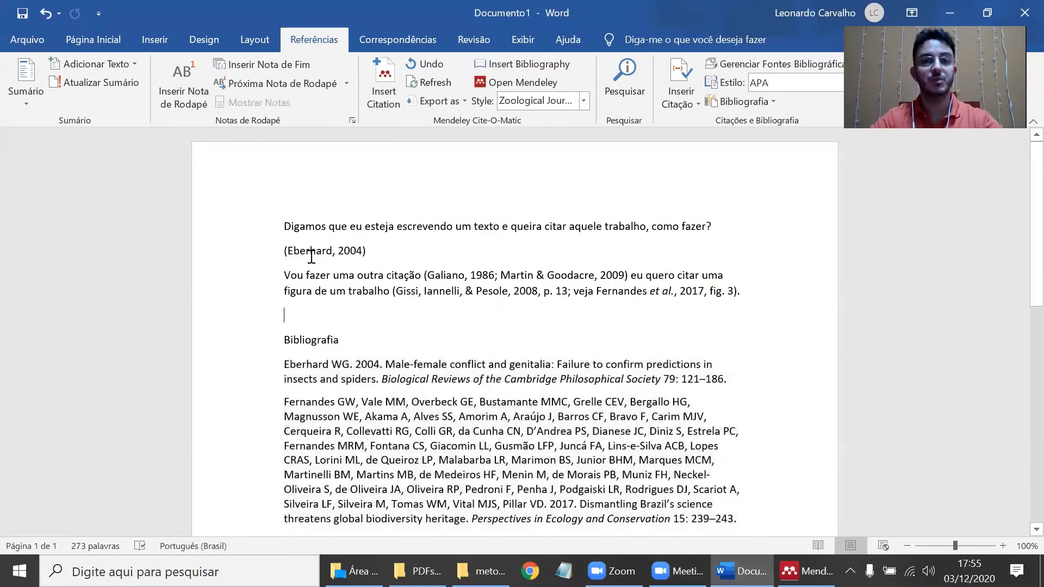
pyautogui.click(311, 256)
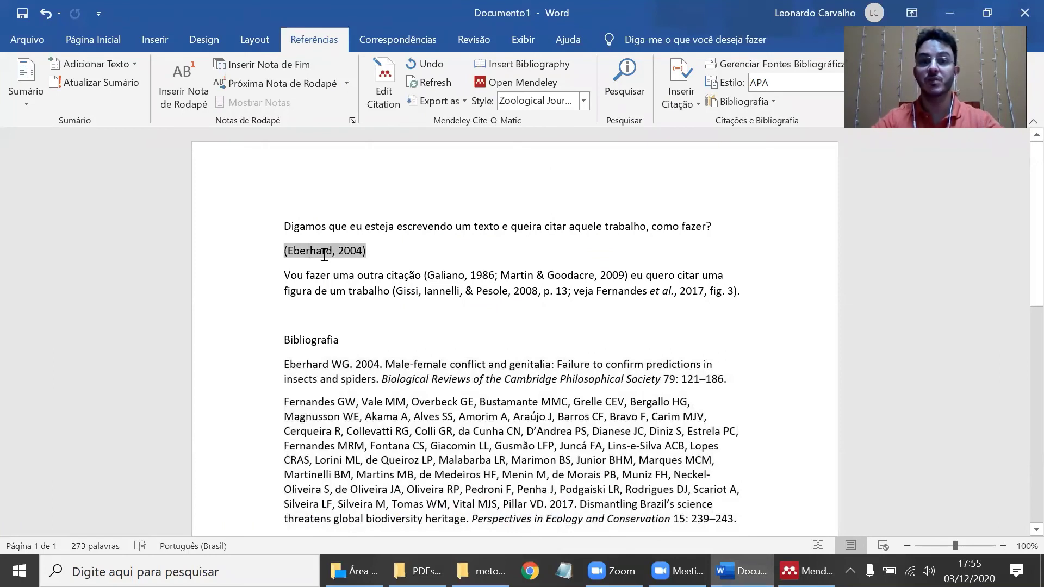
pyautogui.click(429, 83)
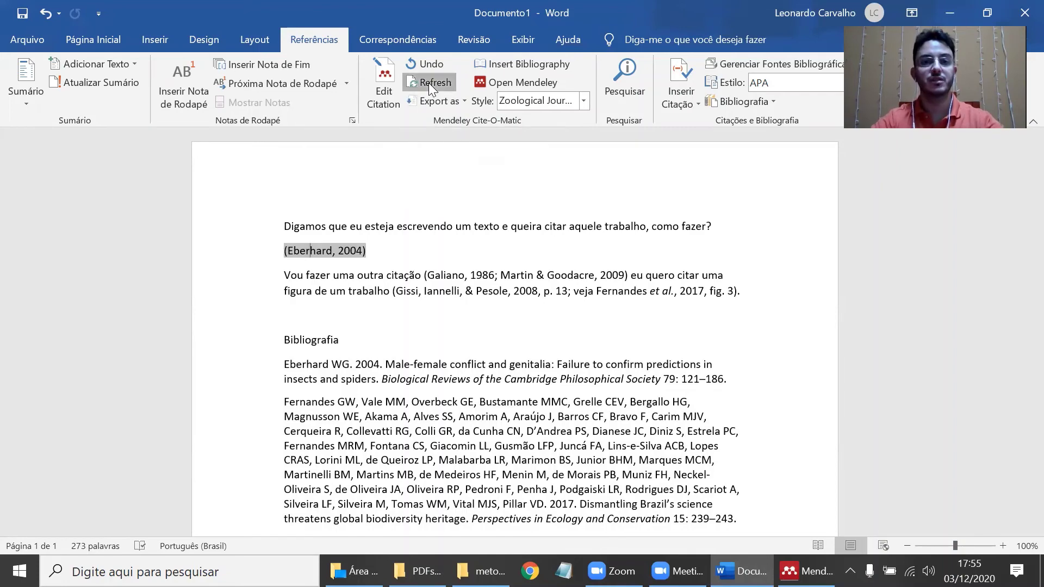
pyautogui.scroll(-3, 356, 313)
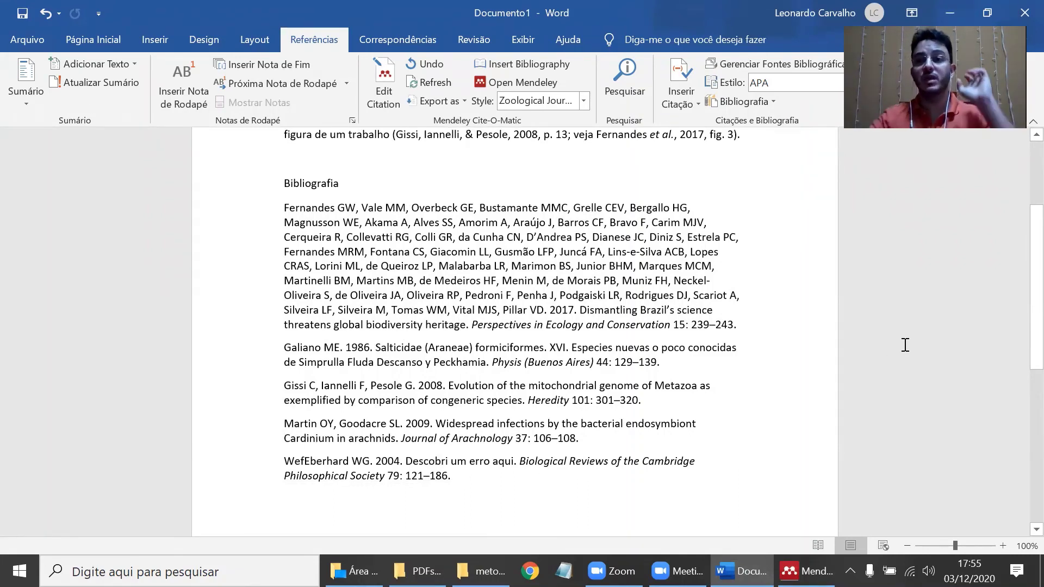
pyautogui.hotkey('alt', 'Tab')
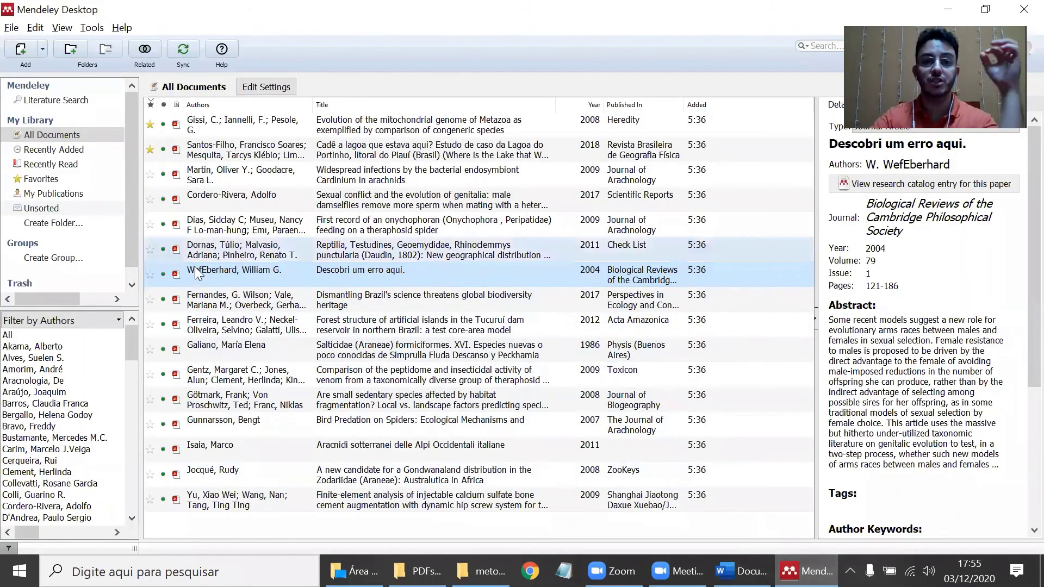
# - Restore the WefEberhard record with Update Details and refresh Word's bibliography to list Eberhard WG. 2004 first
pyautogui.click(149, 274)
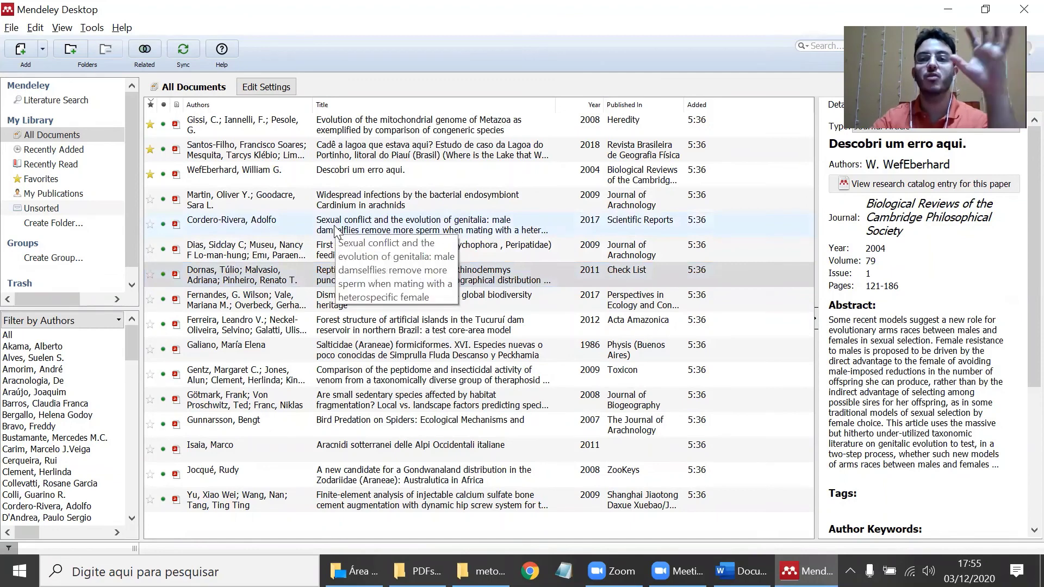
pyautogui.click(364, 176)
pyautogui.rightClick(365, 176)
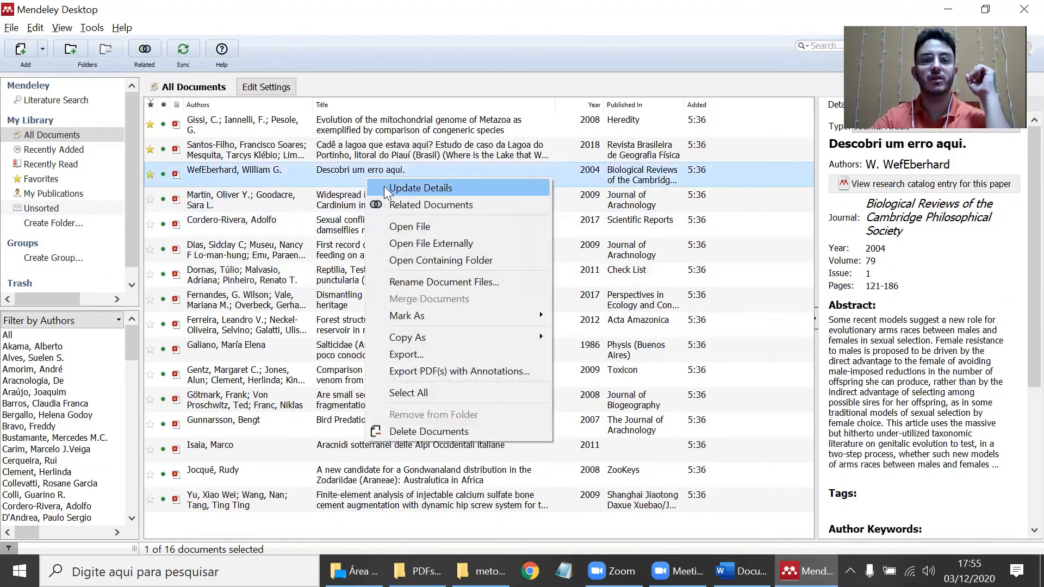
pyautogui.click(385, 187)
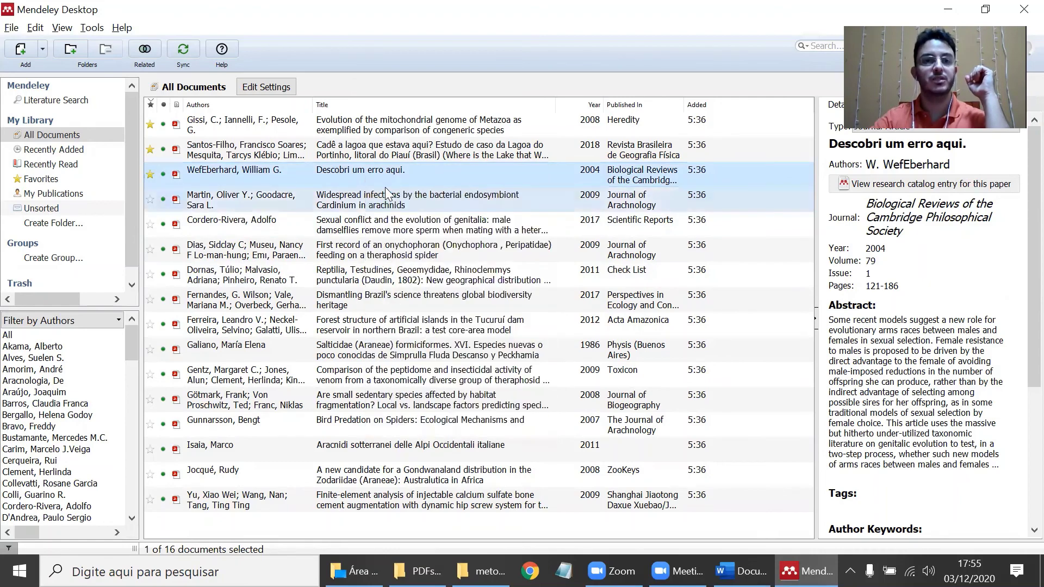
pyautogui.click(740, 571)
pyautogui.click(415, 81)
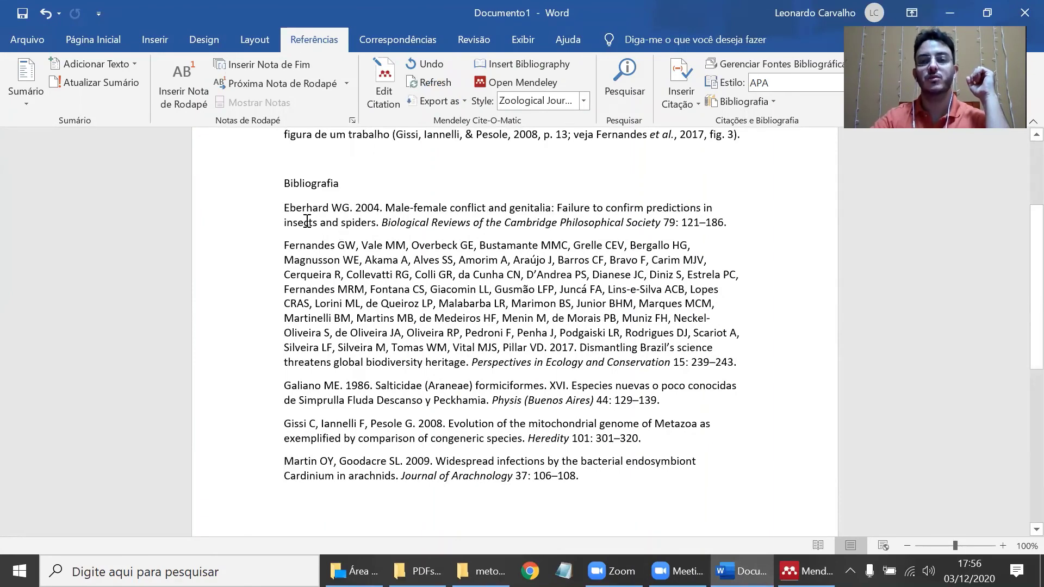
# - Scroll back to the top of the finished document, then bring up the PDFs_organizados folder
pyautogui.scroll(5, 654, 304)
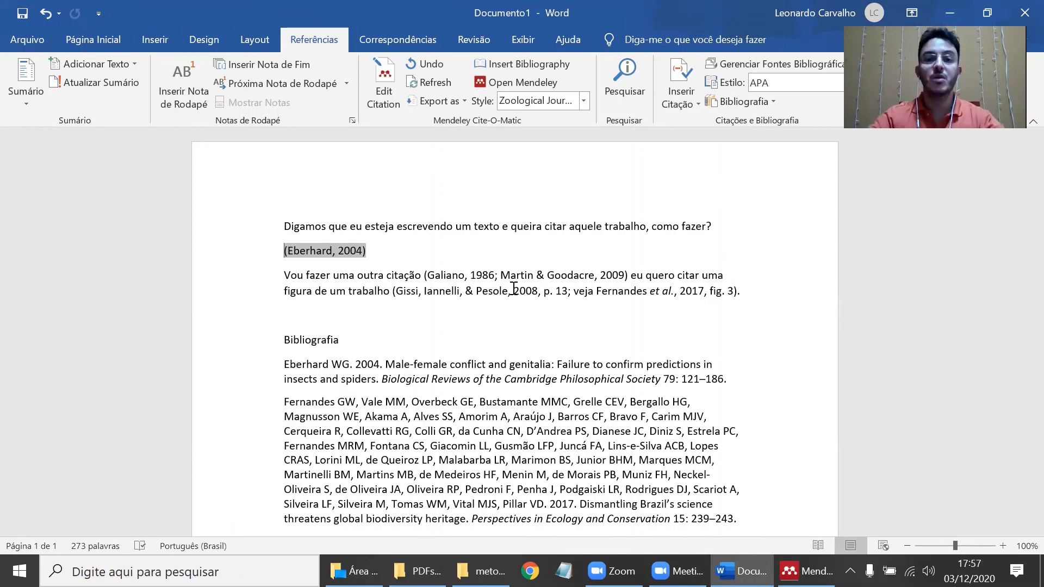
pyautogui.hotkey('alt', 'Tab')
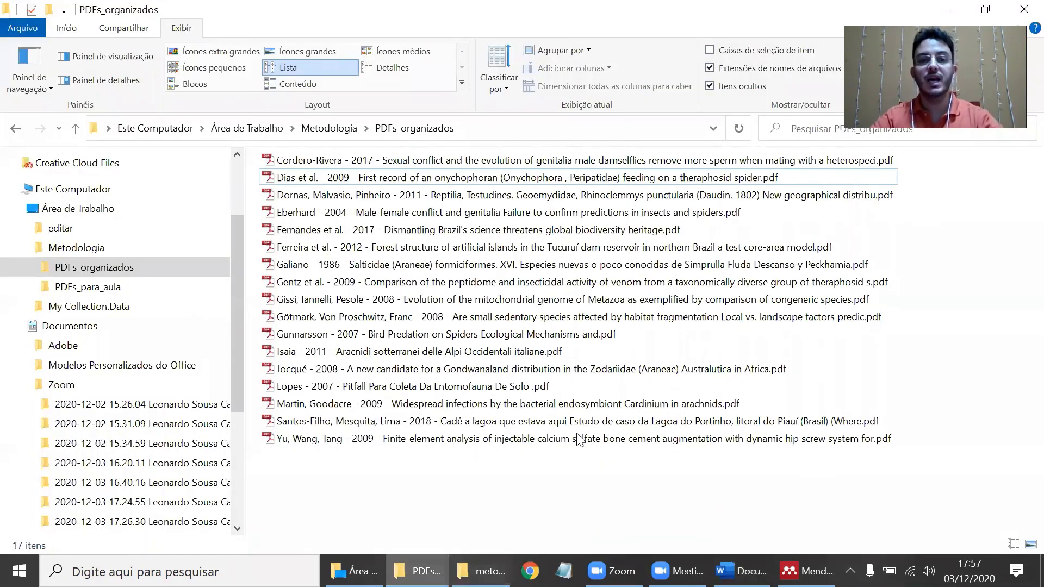